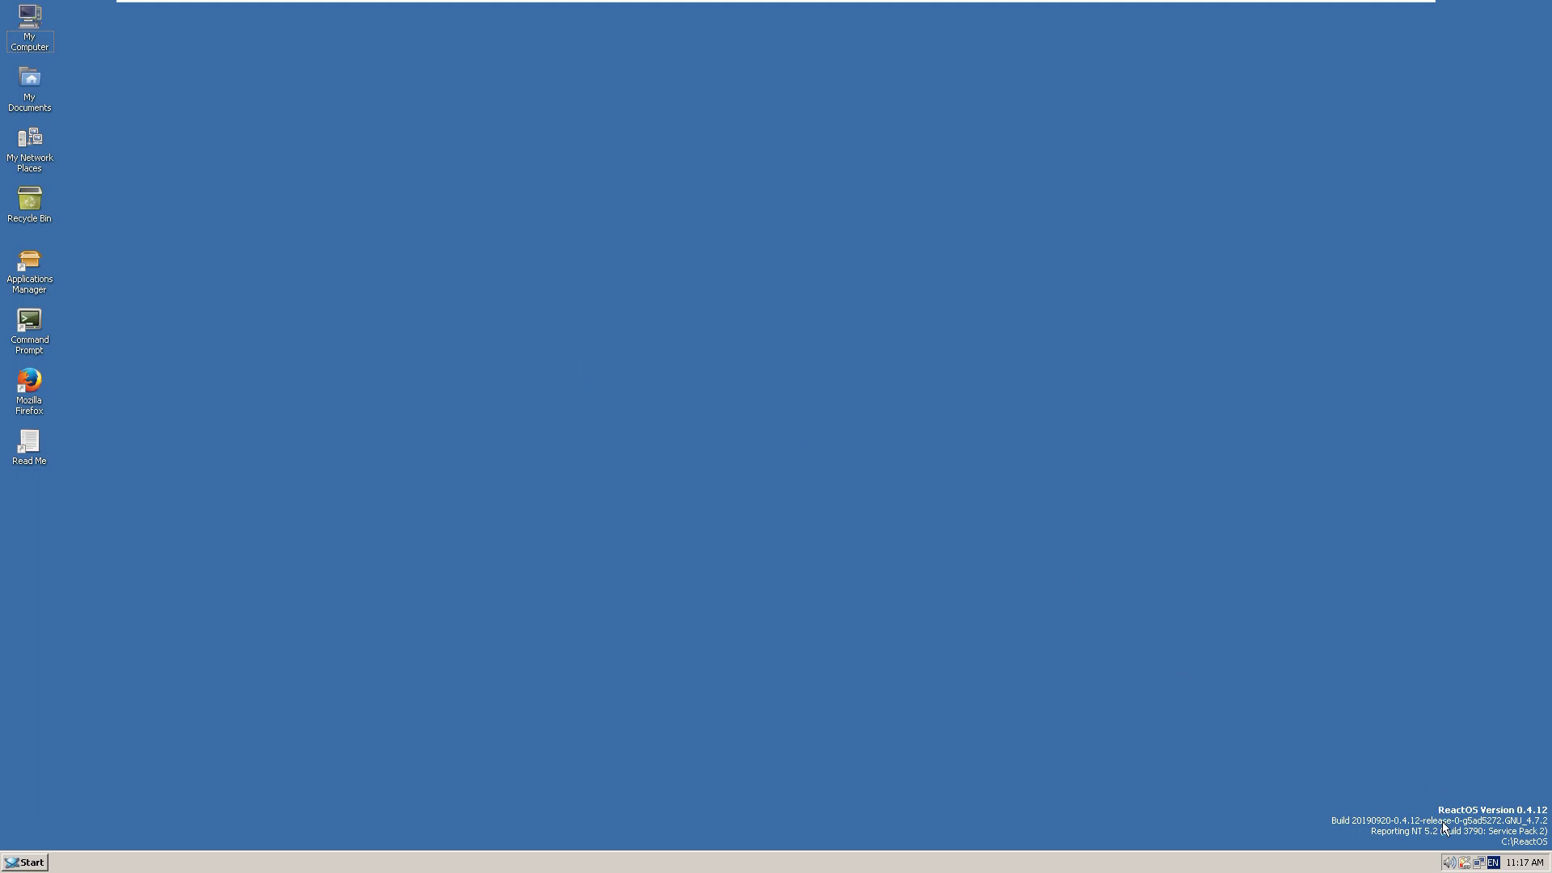
# Step: Check the volume control, then review the network connection's General and Support properties and close them
pyautogui.click(1448, 863)
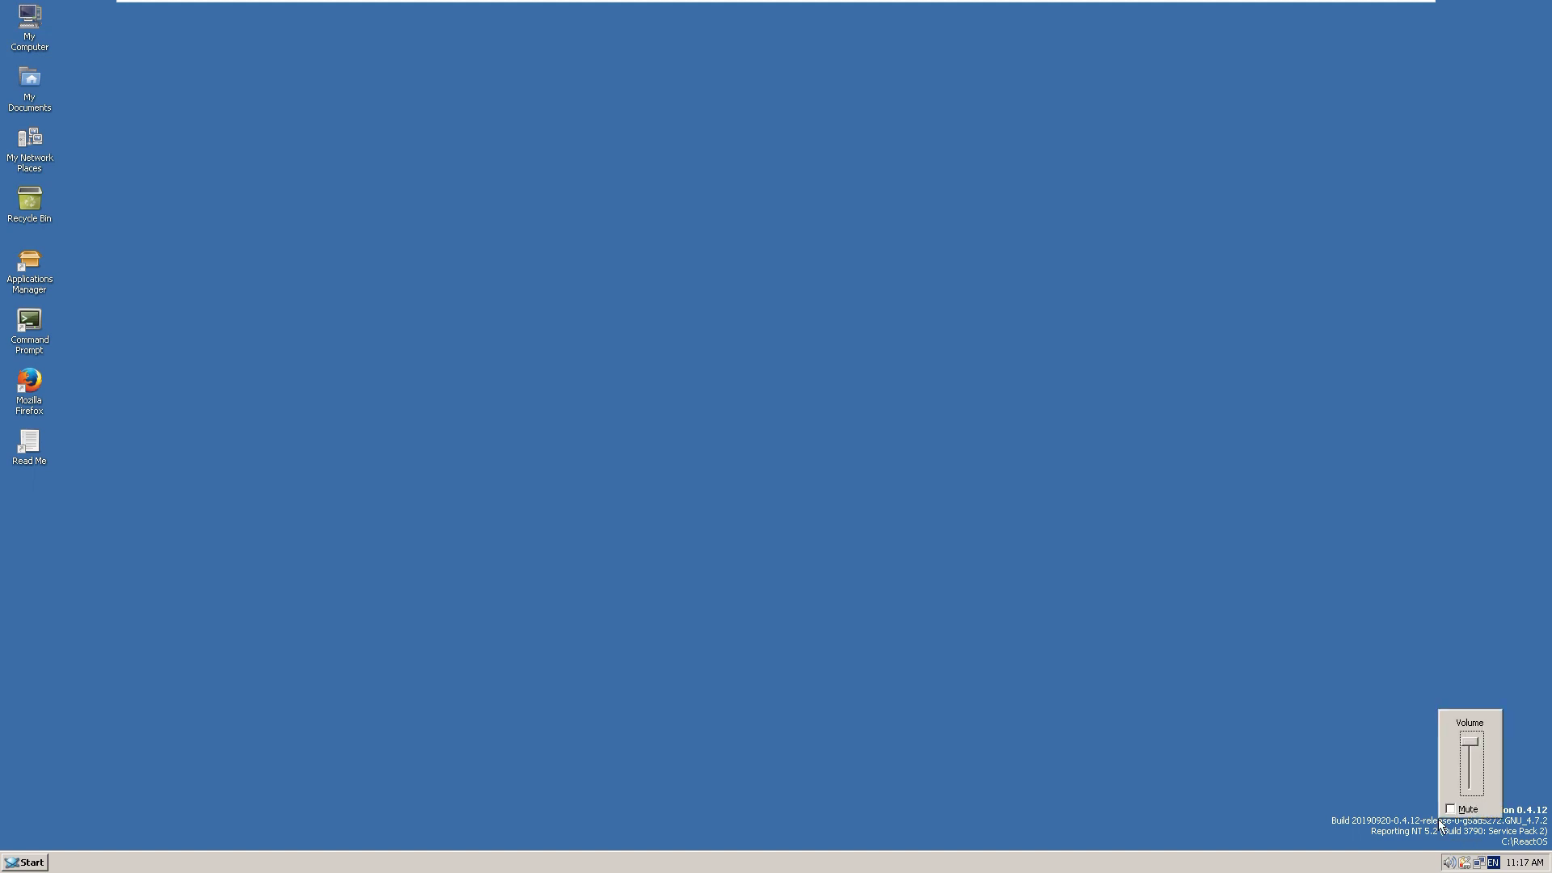
pyautogui.doubleClick(1480, 863)
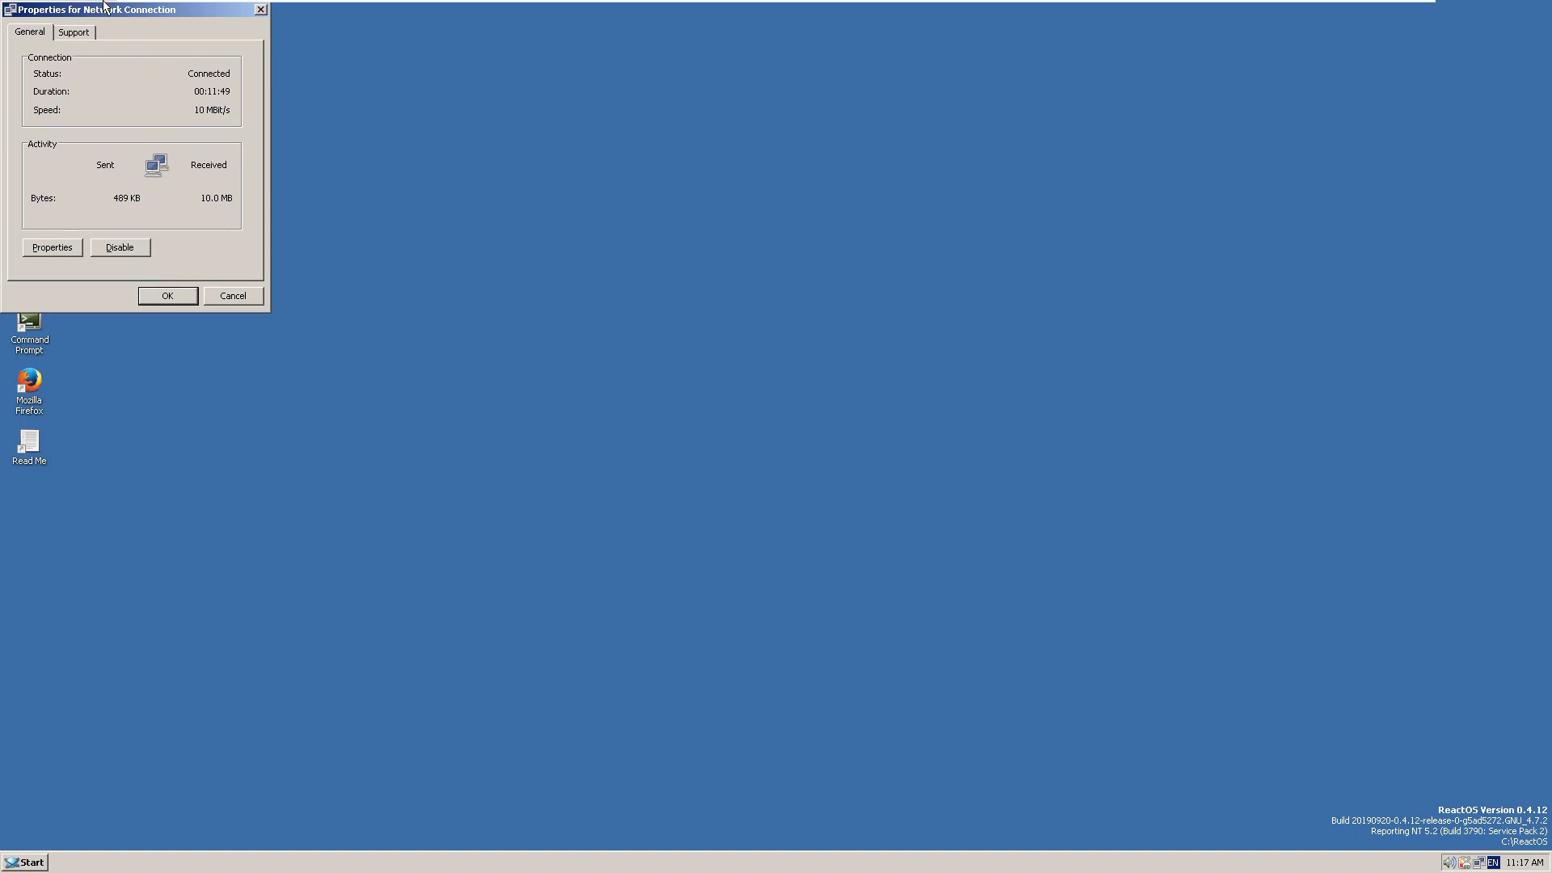
pyautogui.moveTo(82, 10); pyautogui.dragTo(264, 54)
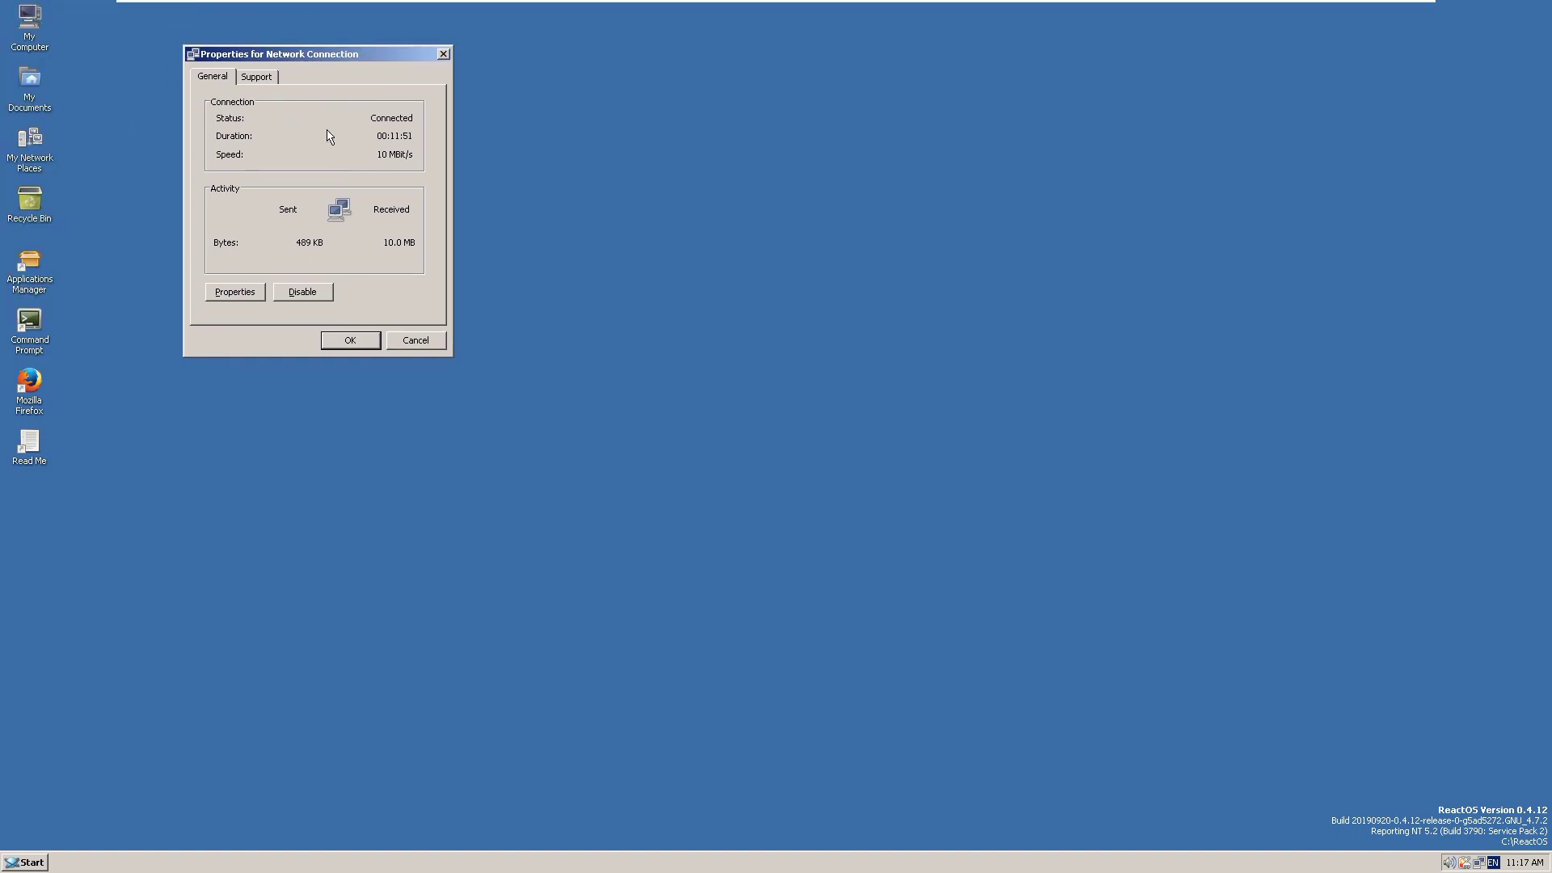
pyautogui.click(256, 78)
pyautogui.click(225, 84)
pyautogui.click(349, 338)
pyautogui.click(347, 343)
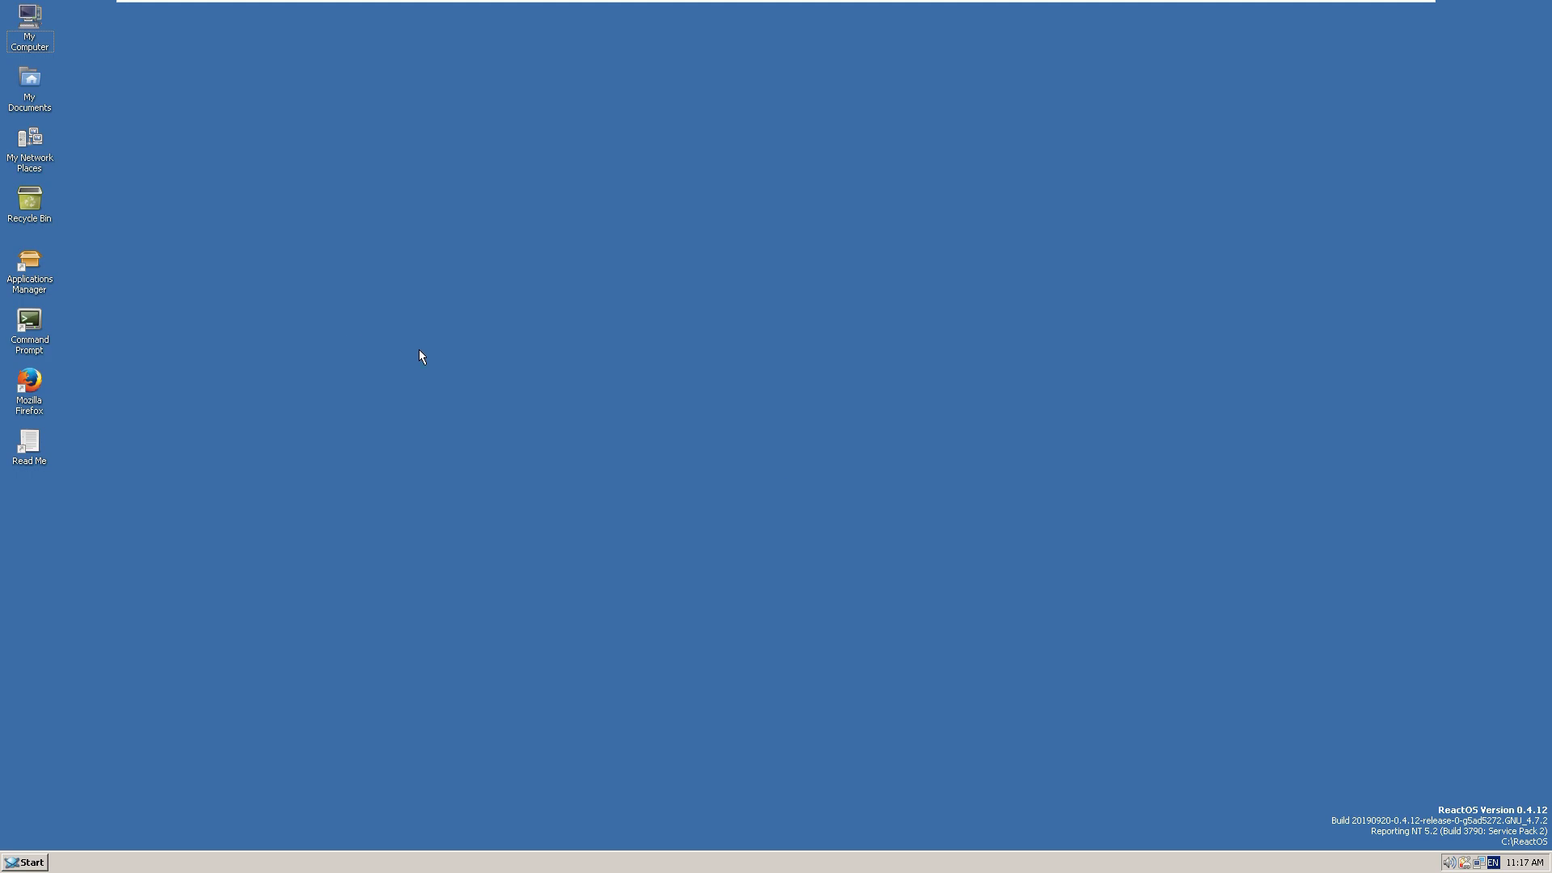
# Step: Open the Read Me file from the desktop, skim its text and close it
pyautogui.click(1536, 864)
pyautogui.click(37, 463)
pyautogui.doubleClick(38, 462)
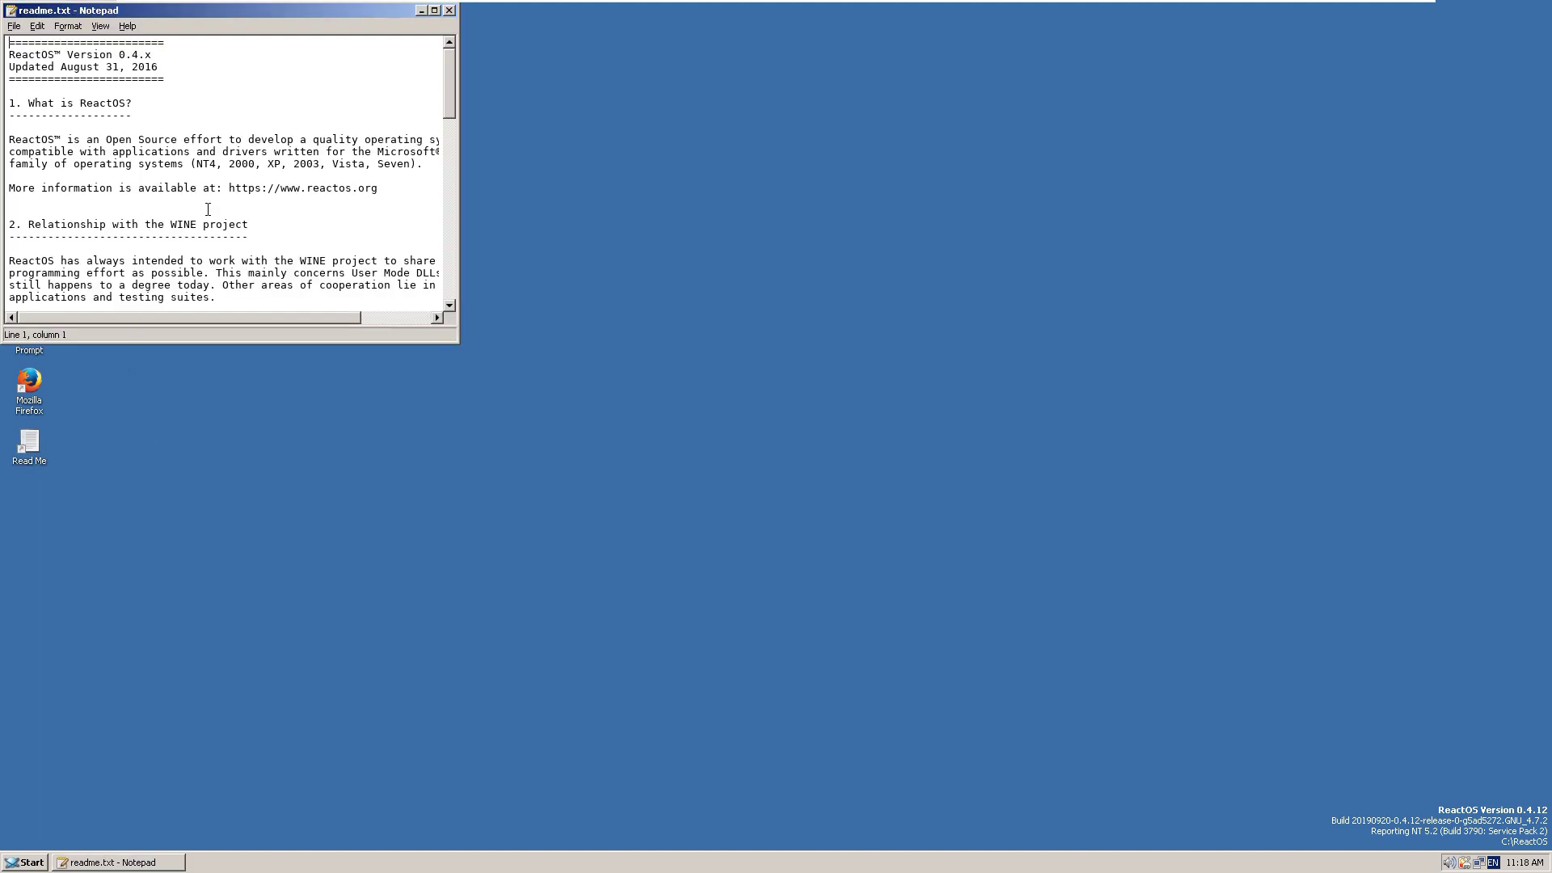
pyautogui.scroll(-4, 208, 209)
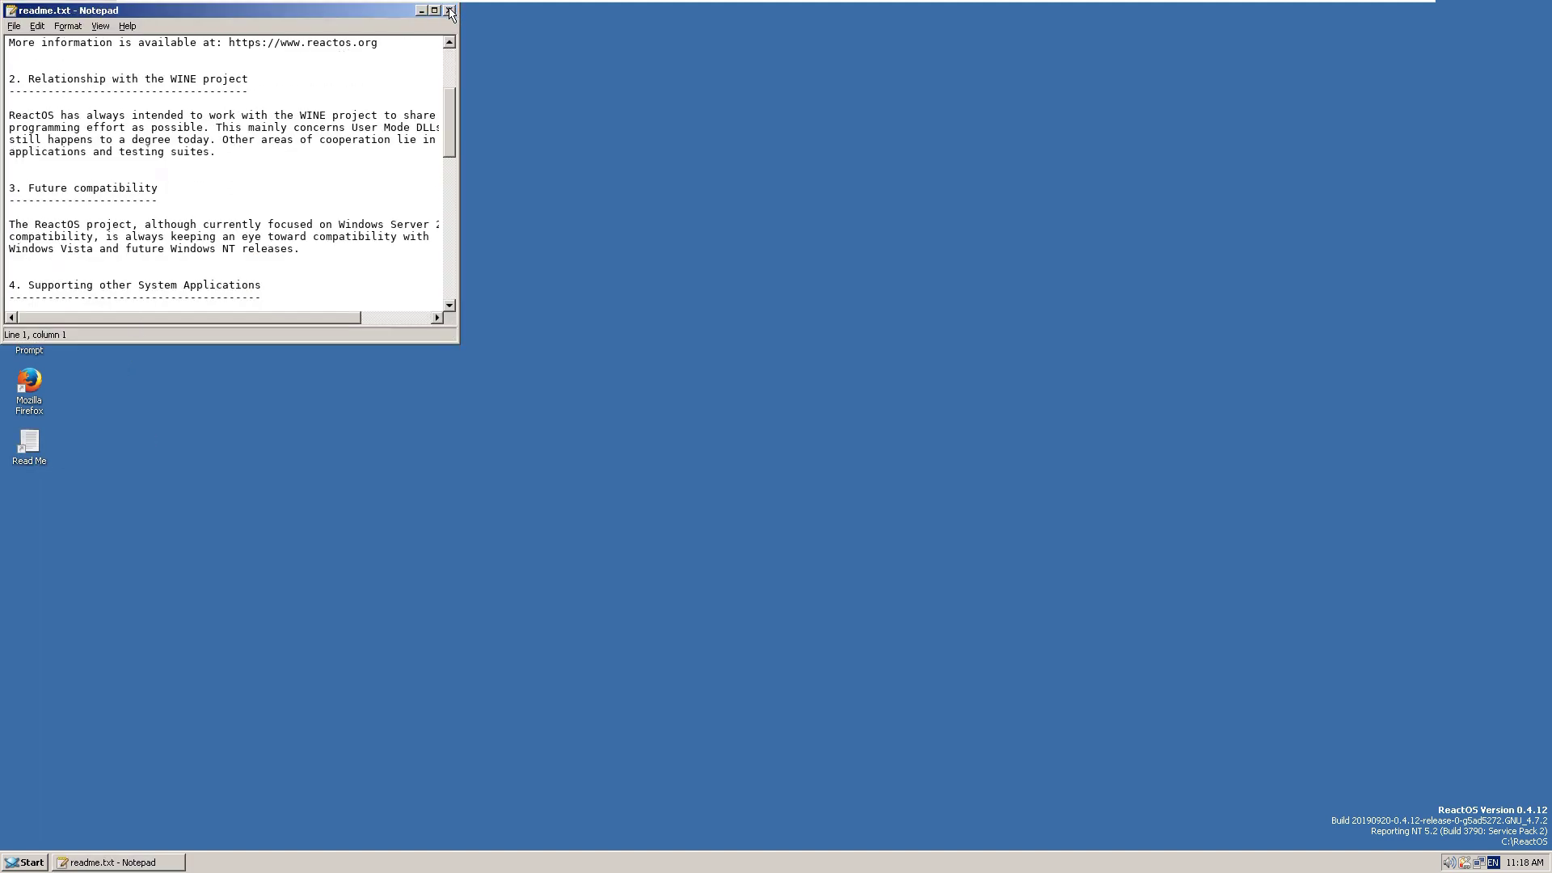
pyautogui.click(450, 10)
pyautogui.click(304, 580)
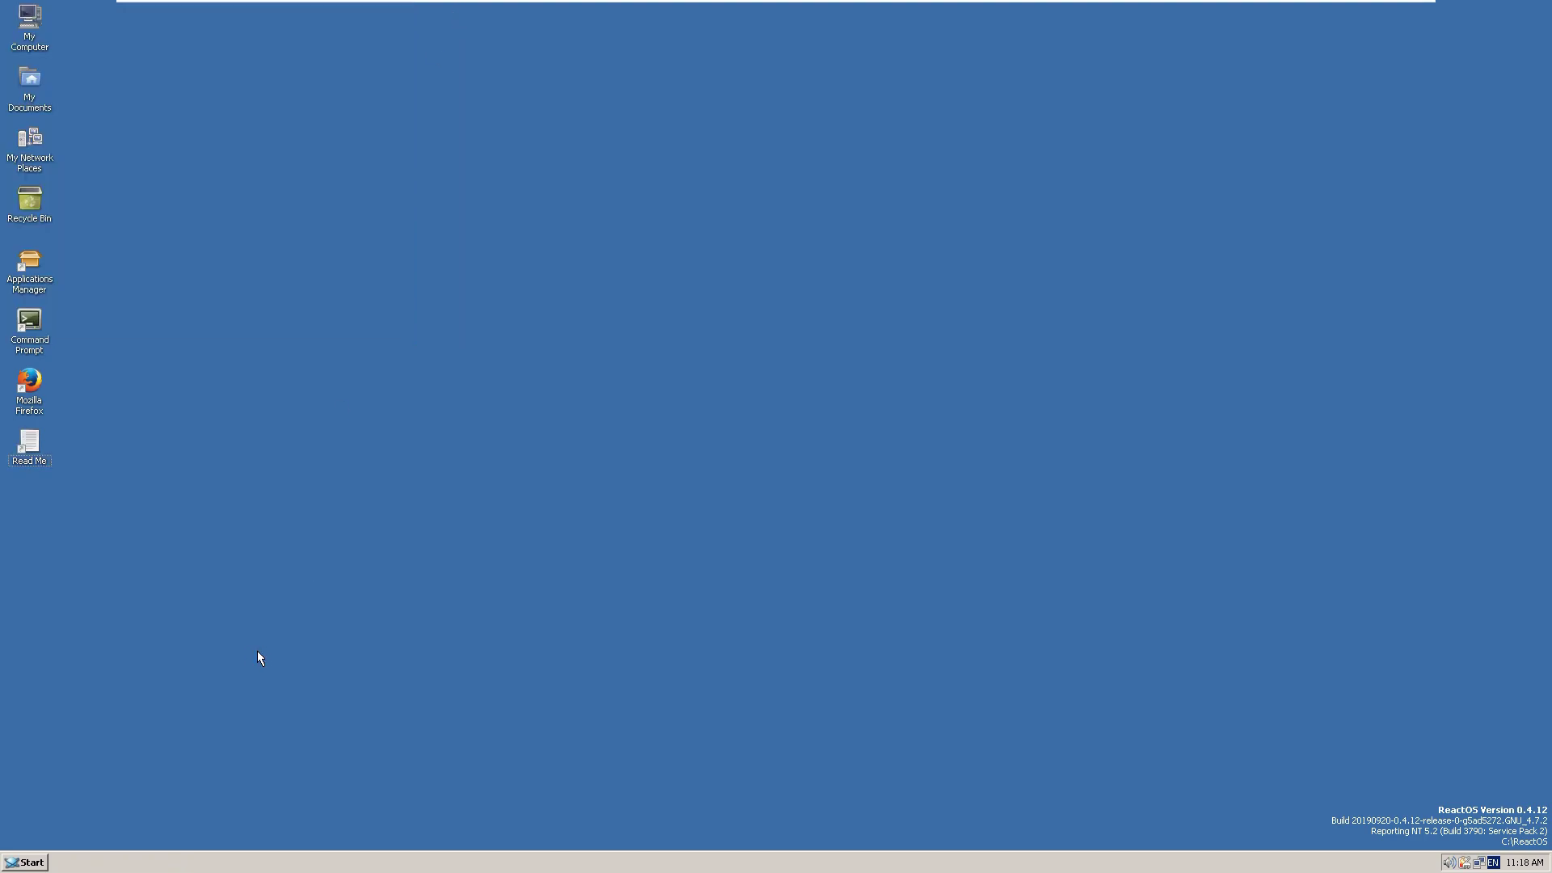
# Step: Look through the installed program groups, including Accessories and Administrative Tools, and launch ReactOS Explorer
pyautogui.click(29, 863)
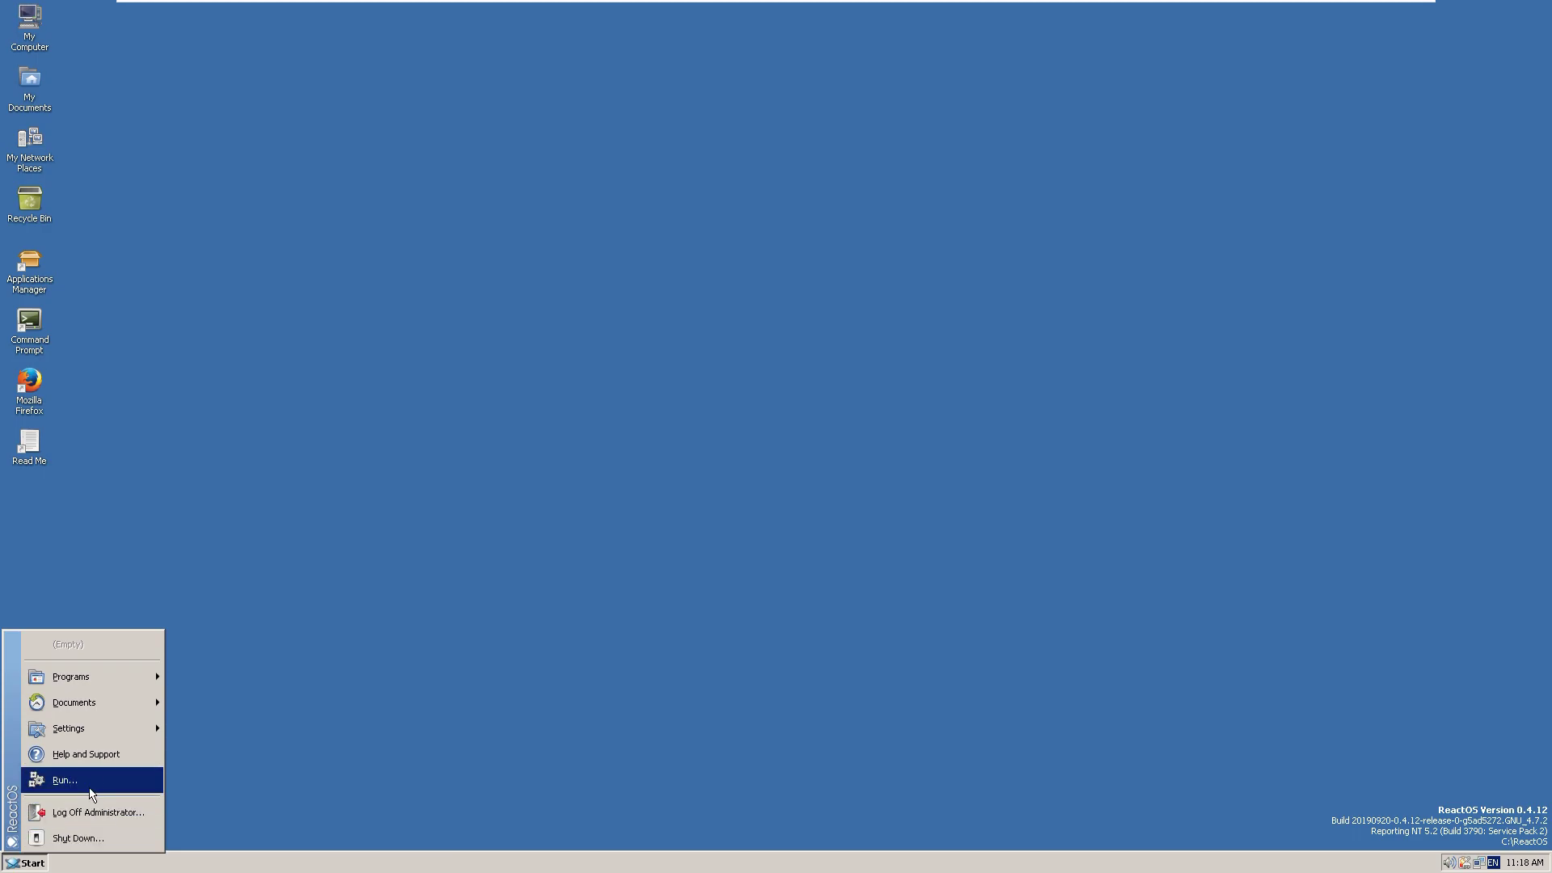
pyautogui.moveTo(104, 680)
pyautogui.moveTo(234, 673)
pyautogui.moveTo(361, 676)
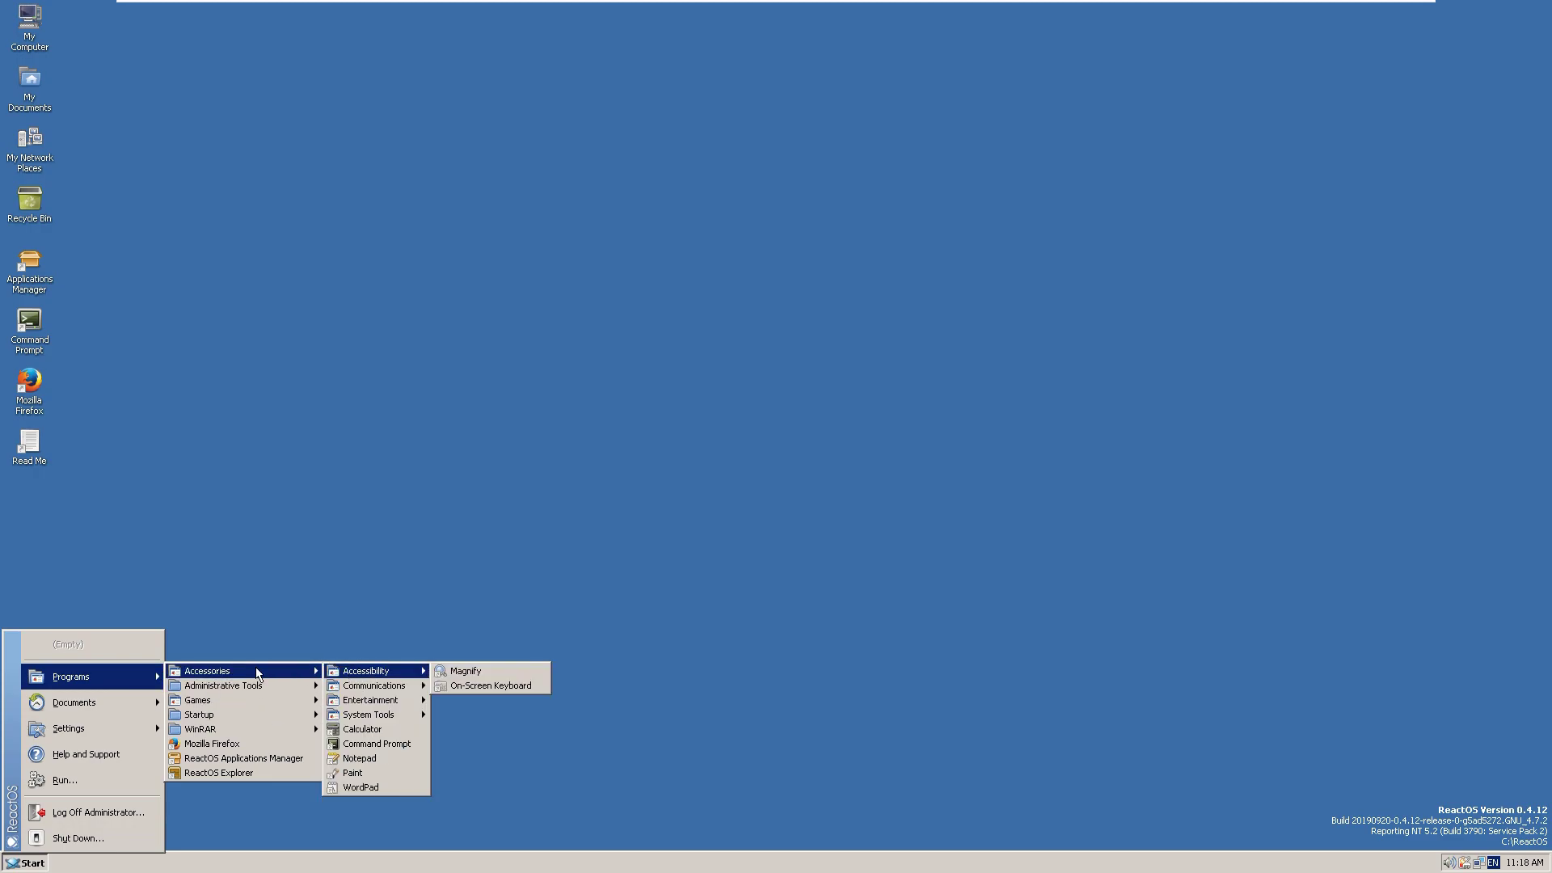
pyautogui.moveTo(277, 689)
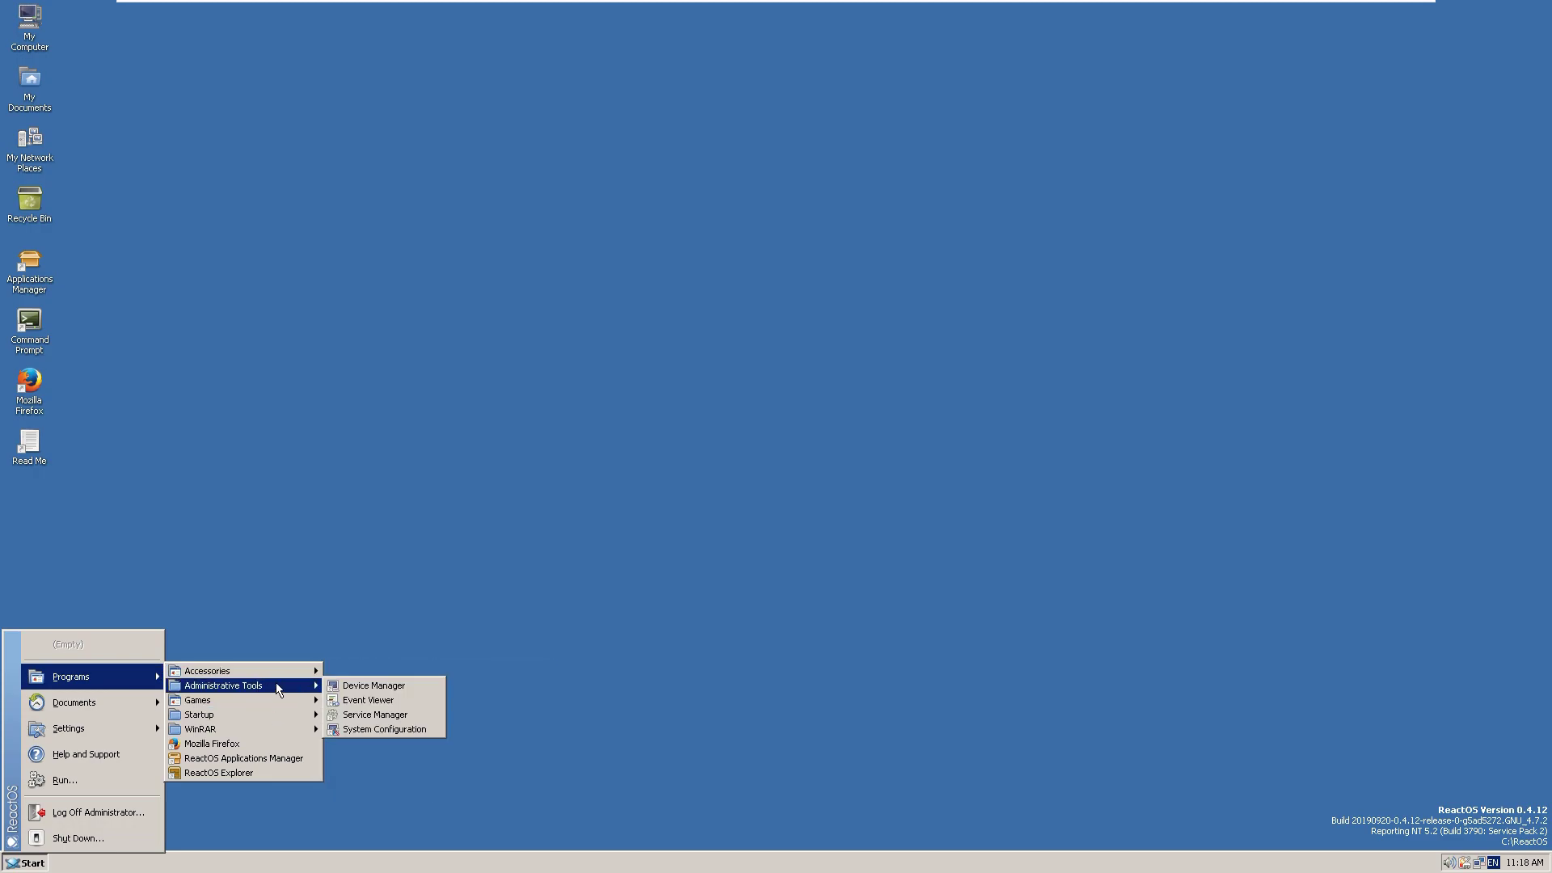
pyautogui.moveTo(261, 724)
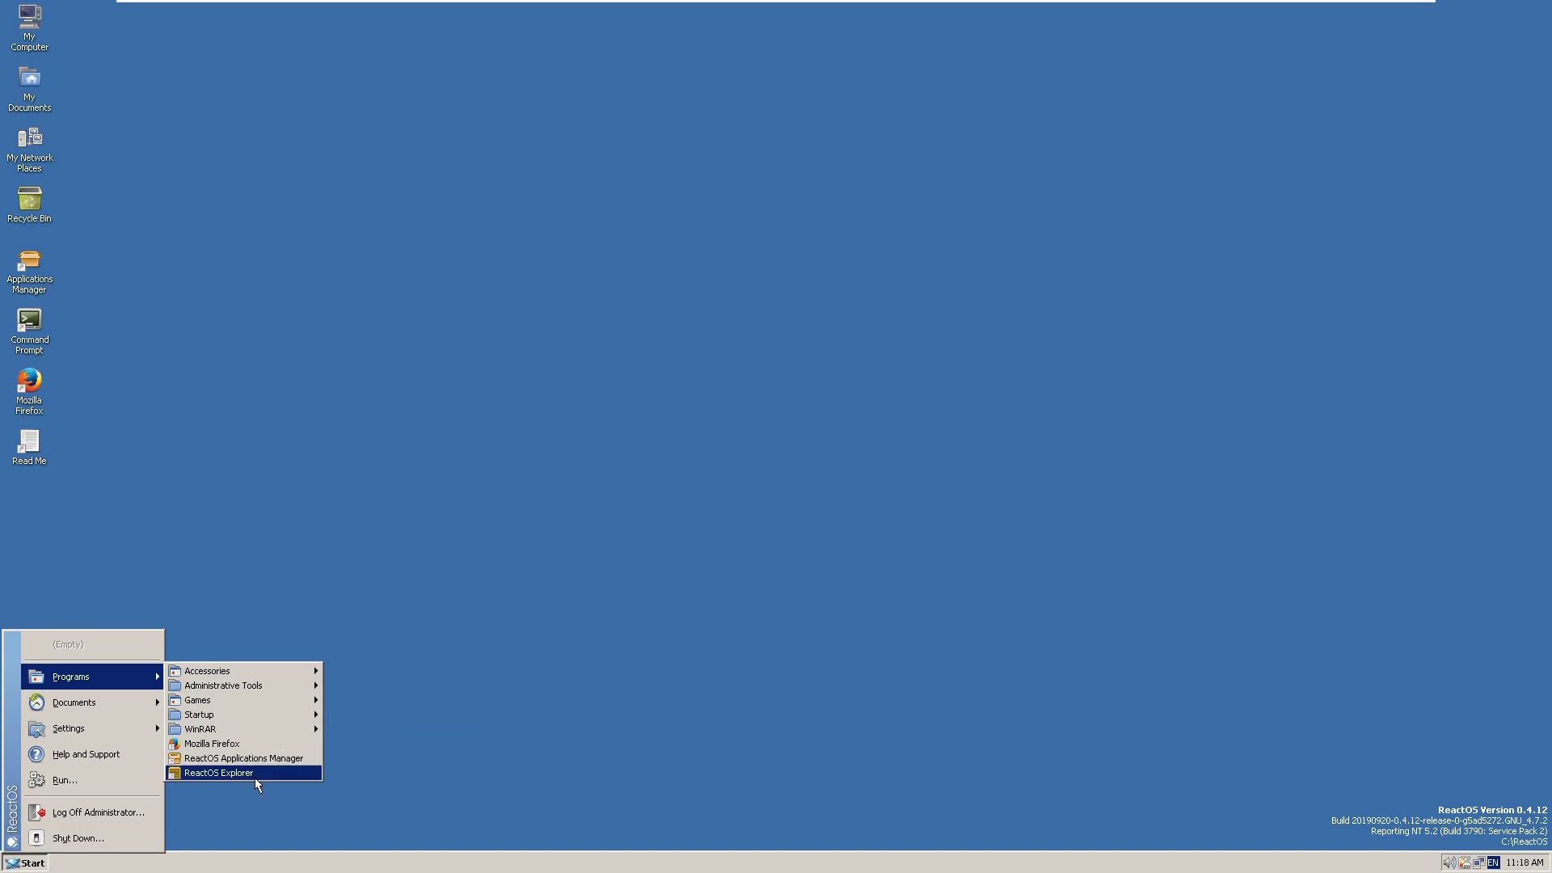
pyautogui.click(250, 782)
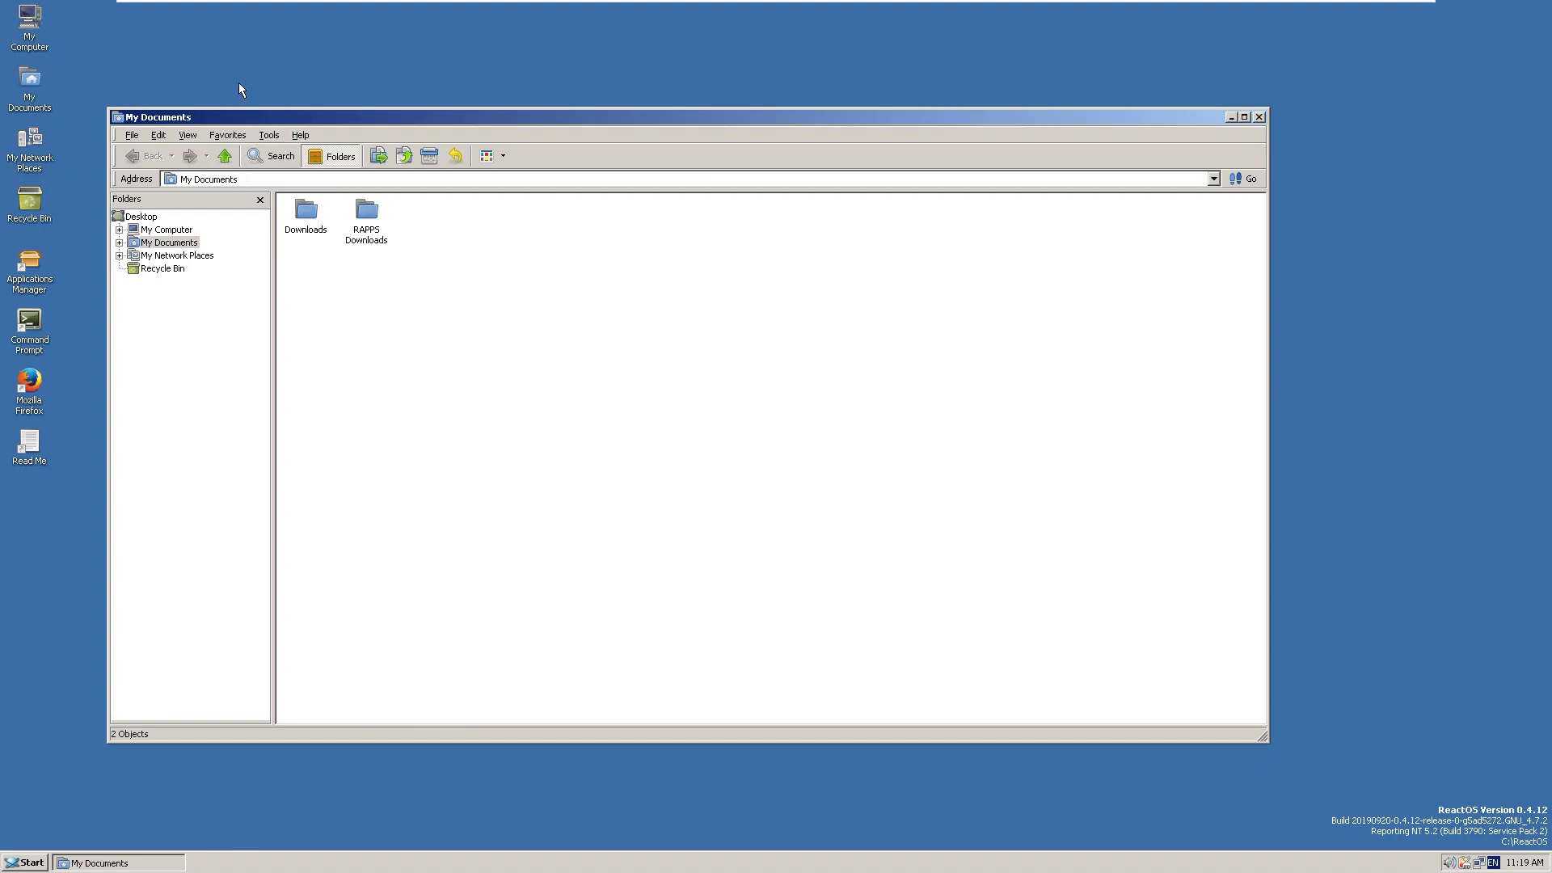
pyautogui.moveTo(230, 117); pyautogui.dragTo(262, 118)
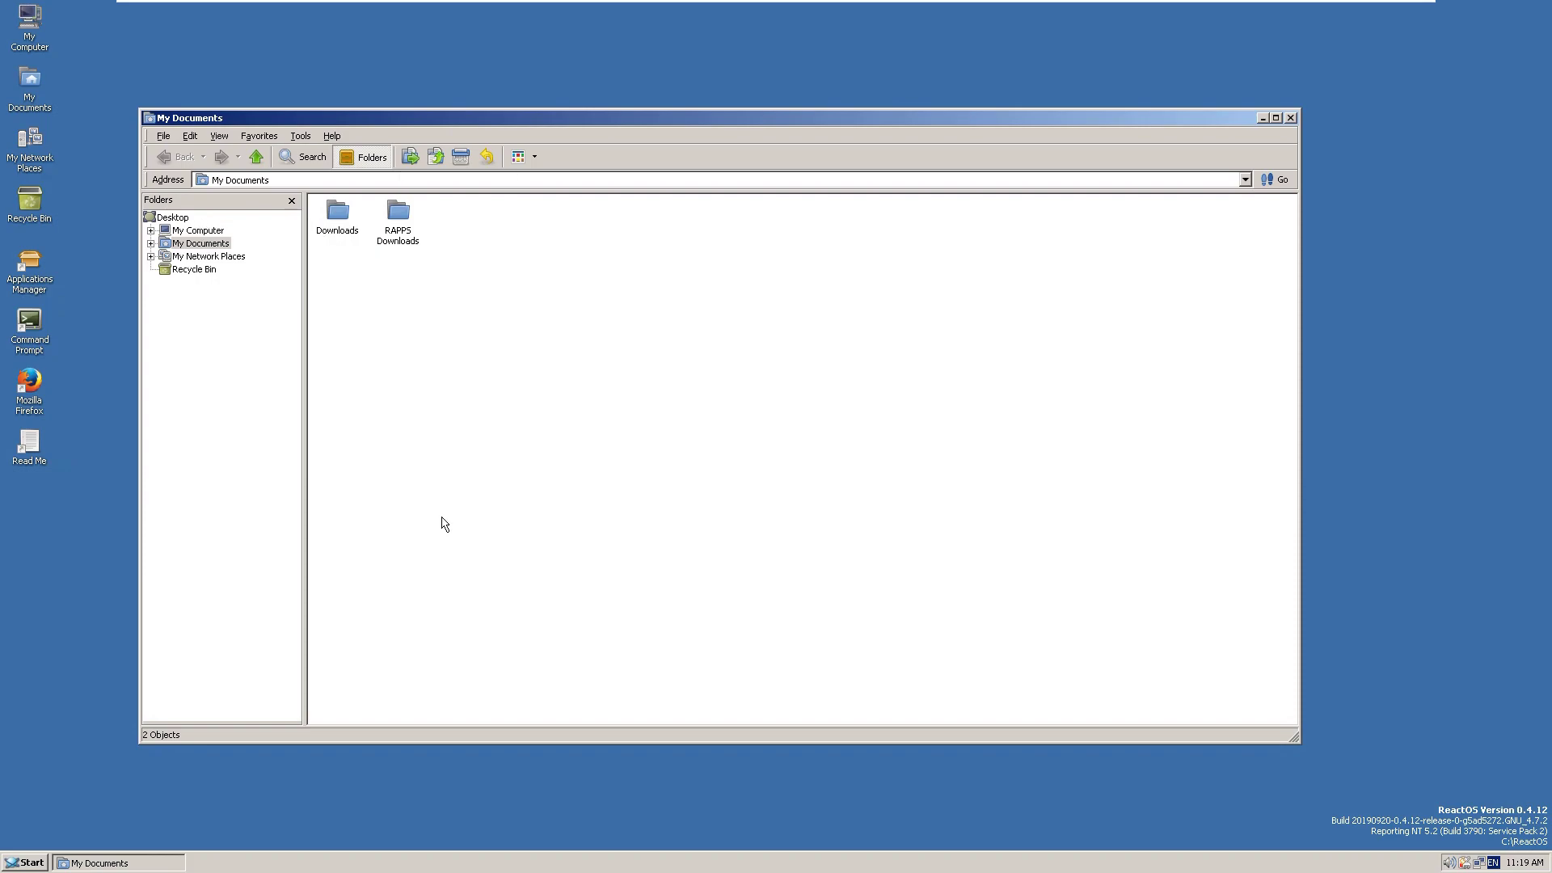
# Step: Examine the contents of My Computer in the folder tree and collapse its branch again
pyautogui.click(150, 230)
pyautogui.click(151, 230)
pyautogui.click(151, 230)
pyautogui.click(150, 230)
pyautogui.click(150, 230)
pyautogui.click(166, 257)
pyautogui.click(166, 256)
pyautogui.click(165, 256)
pyautogui.click(165, 256)
pyautogui.click(150, 230)
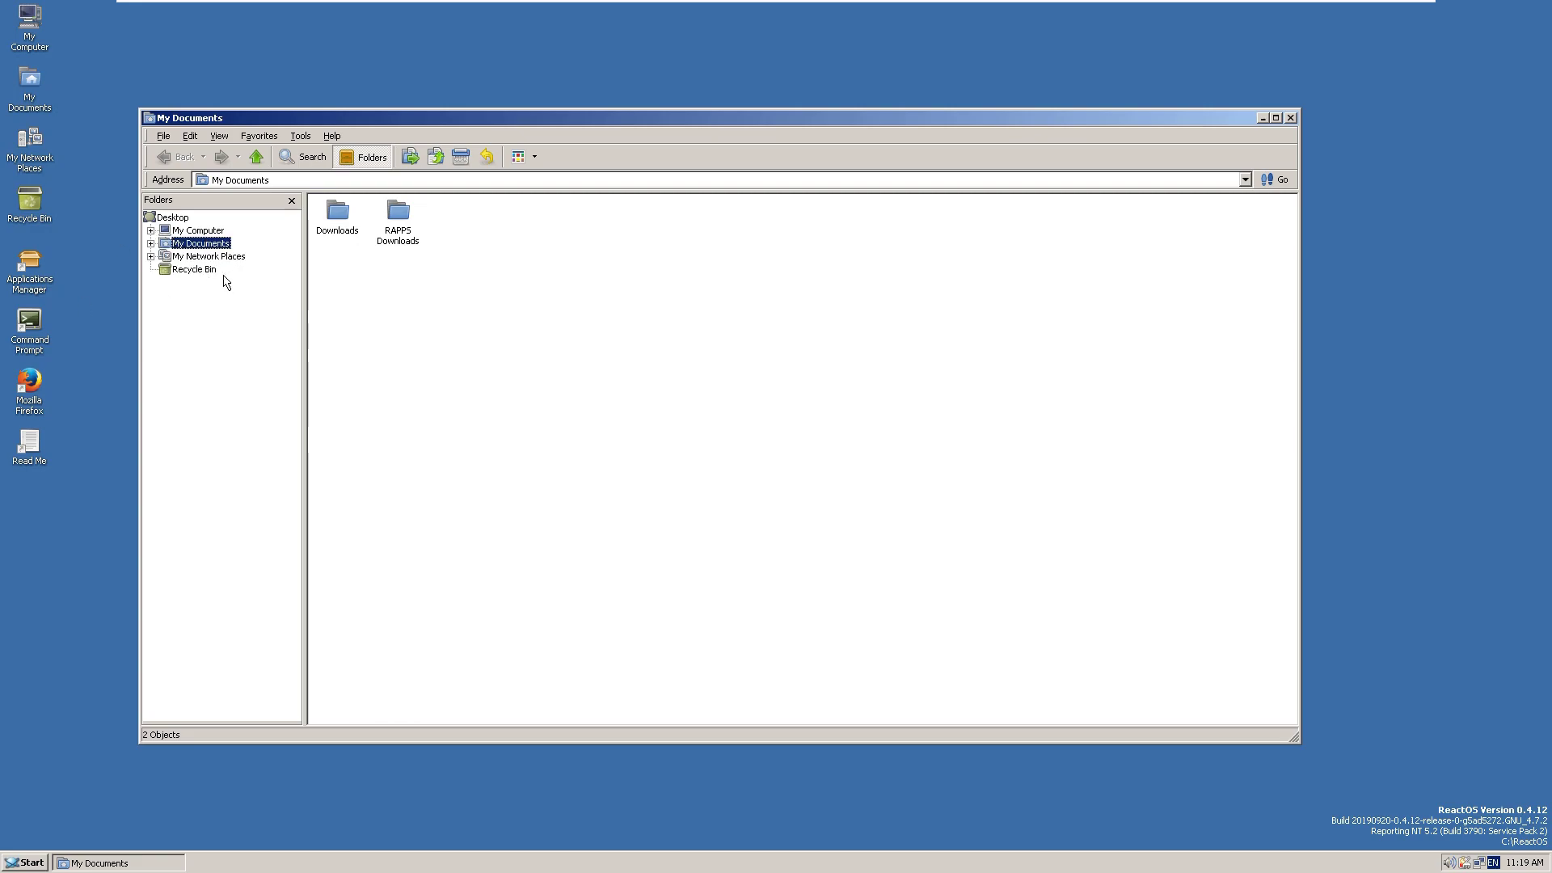
# Step: View the Downloads and RAPPS Downloads folders inside My Documents, then close the file window
pyautogui.click(150, 243)
pyautogui.click(150, 243)
pyautogui.doubleClick(346, 234)
pyautogui.moveTo(485, 249); pyautogui.dragTo(537, 344)
pyautogui.click(174, 155)
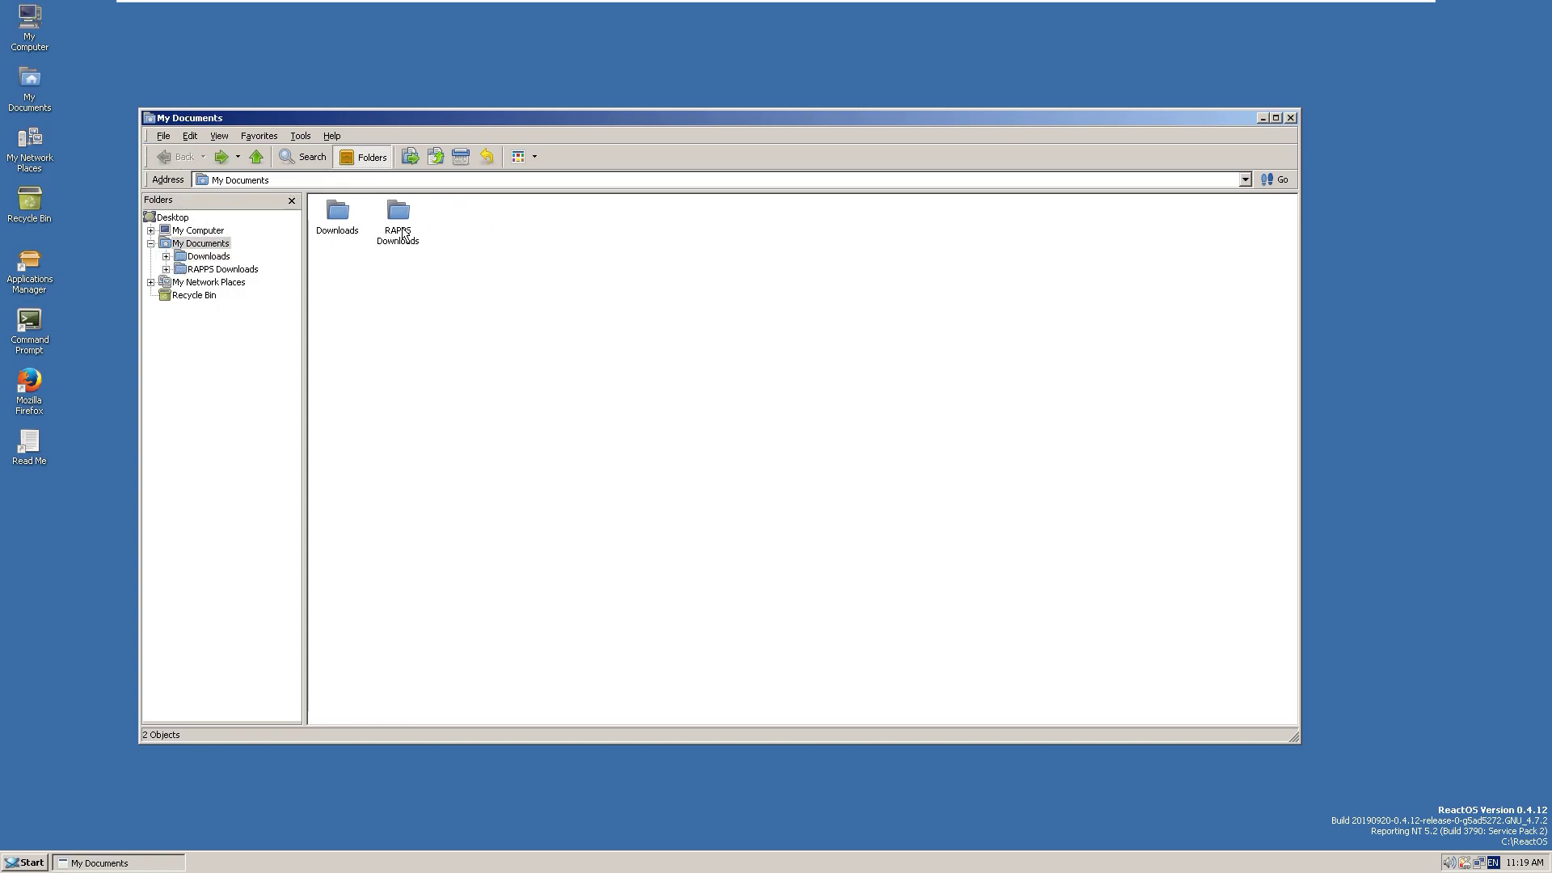
pyautogui.doubleClick(402, 234)
pyautogui.click(175, 156)
pyautogui.click(150, 244)
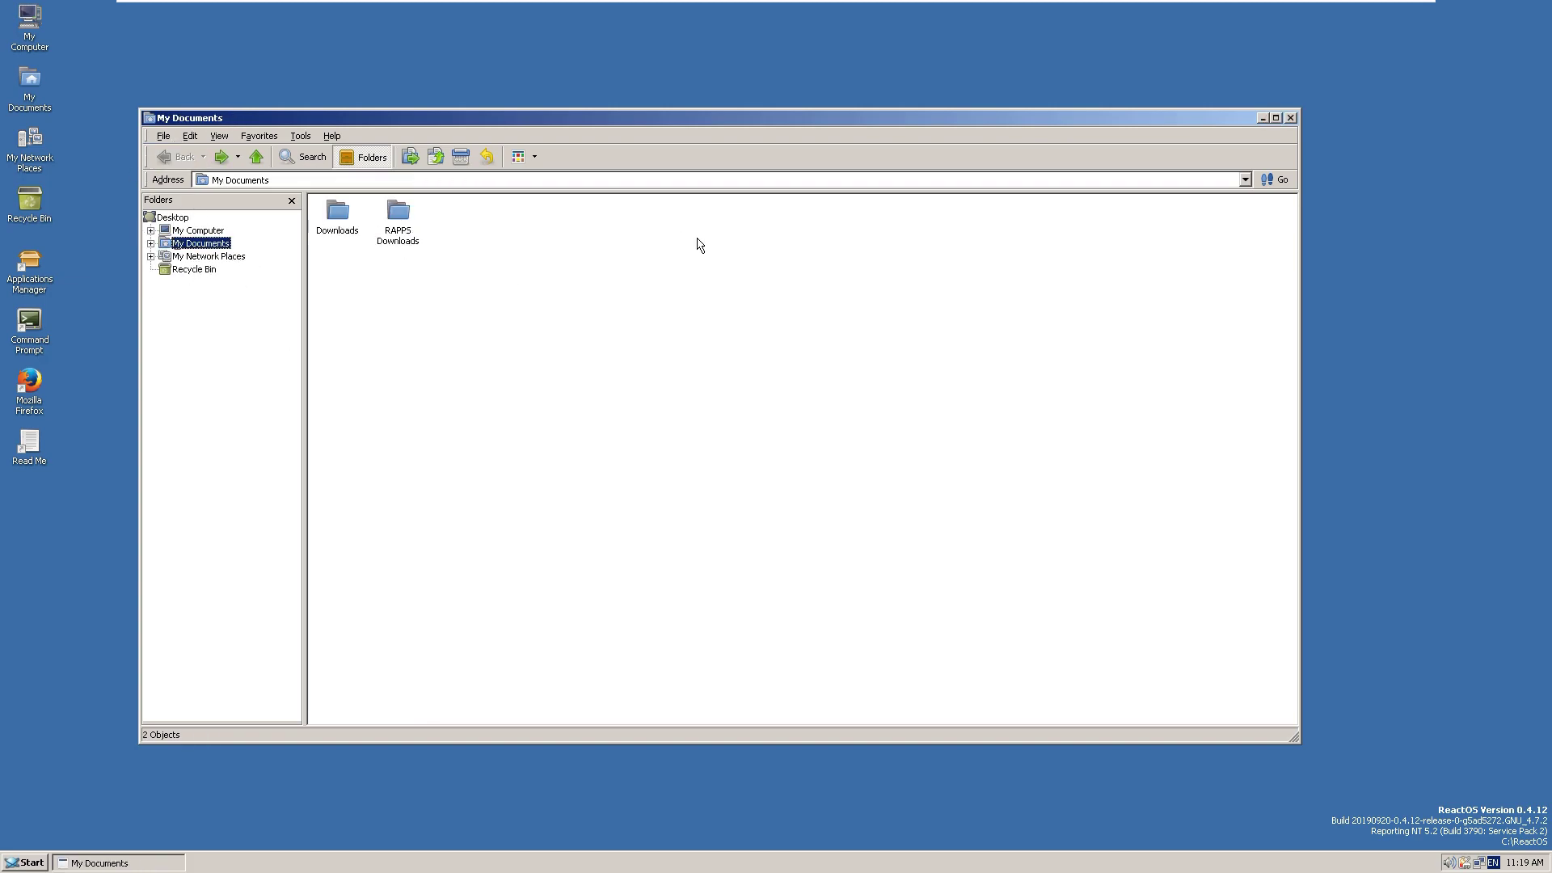
pyautogui.click(1291, 119)
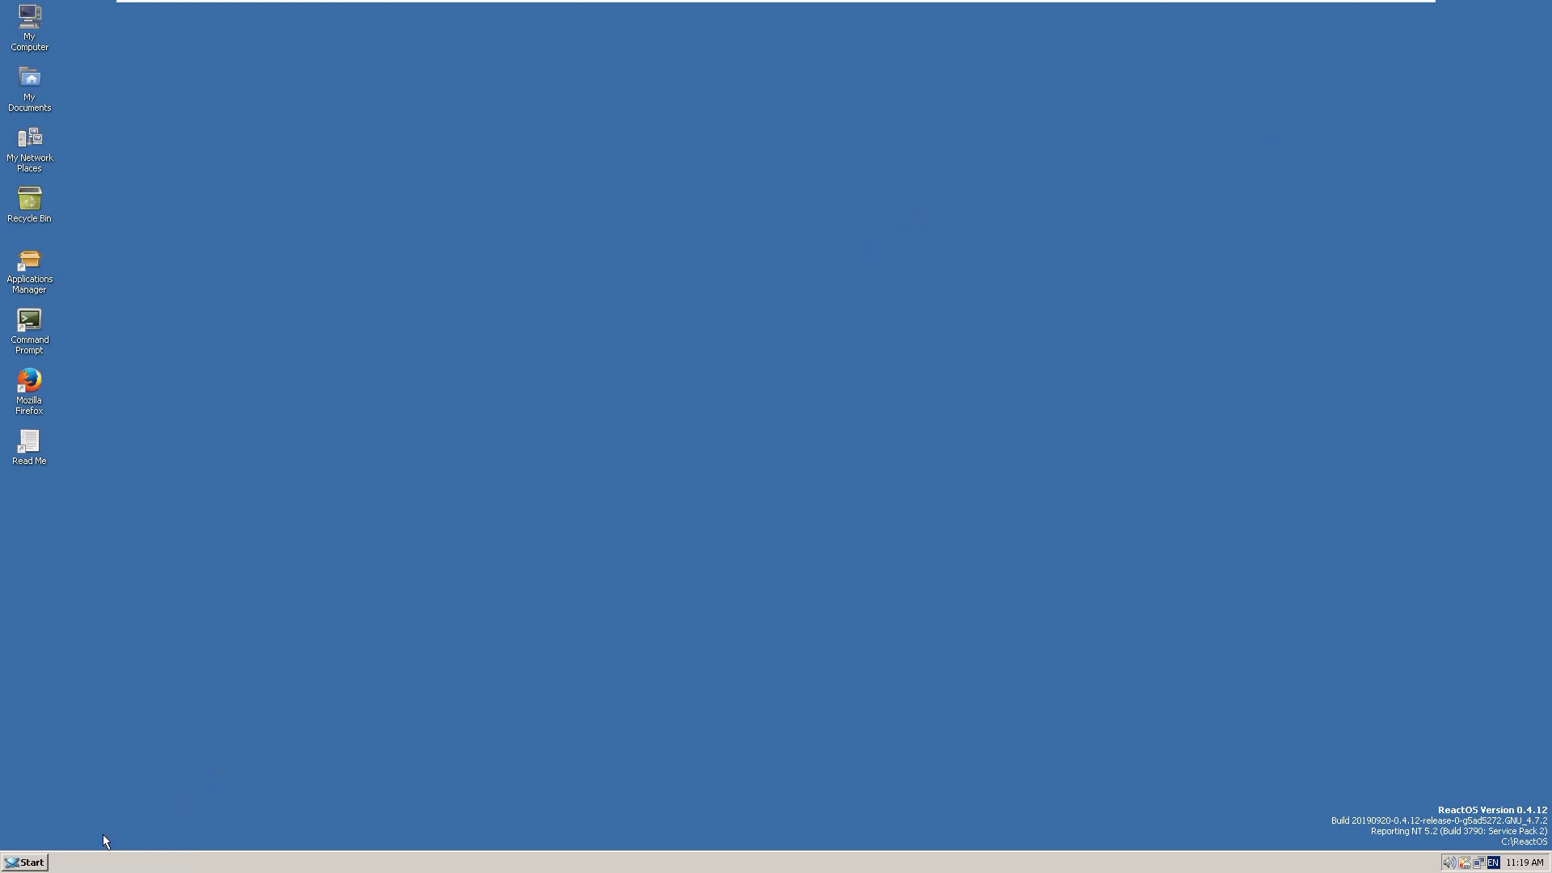
# Step: Open the desktop's display properties and look through the available wallpapers
pyautogui.click(22, 866)
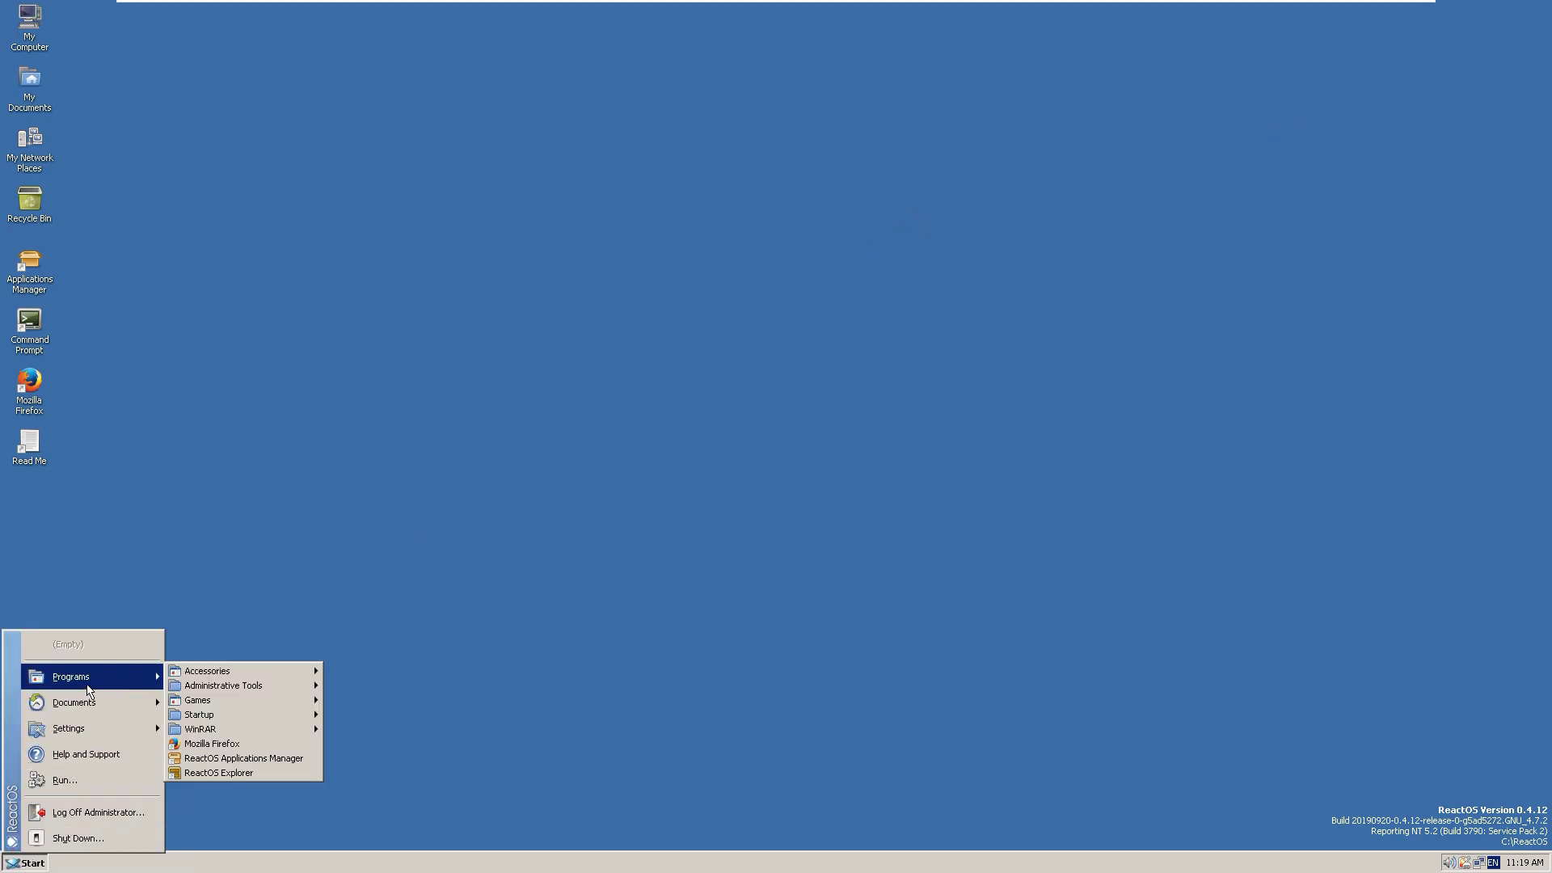
pyautogui.click(248, 570)
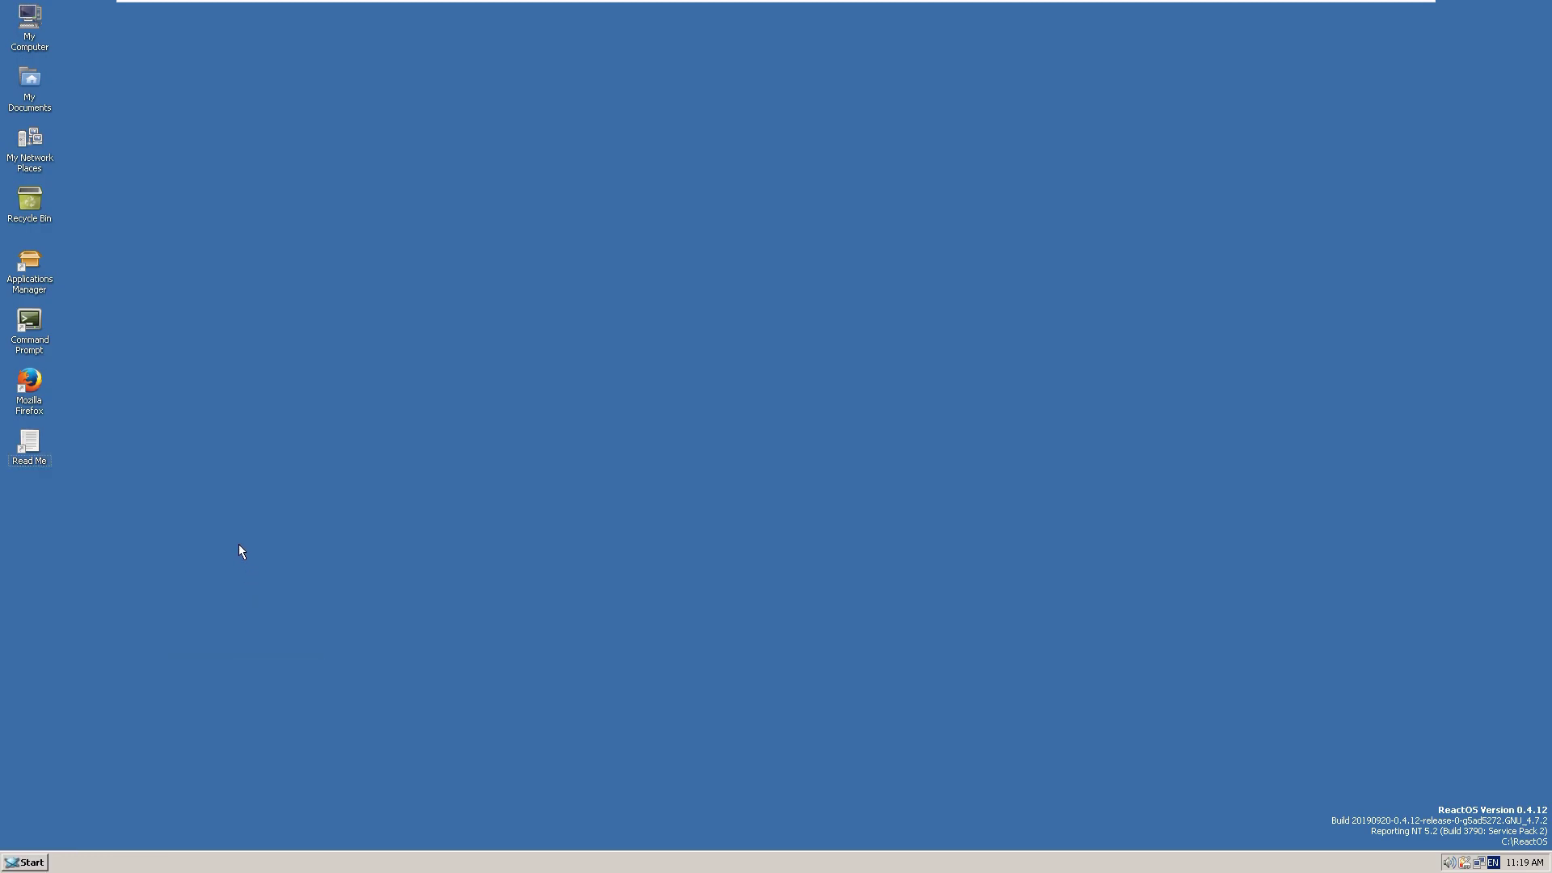
pyautogui.rightClick(240, 547)
pyautogui.click(271, 665)
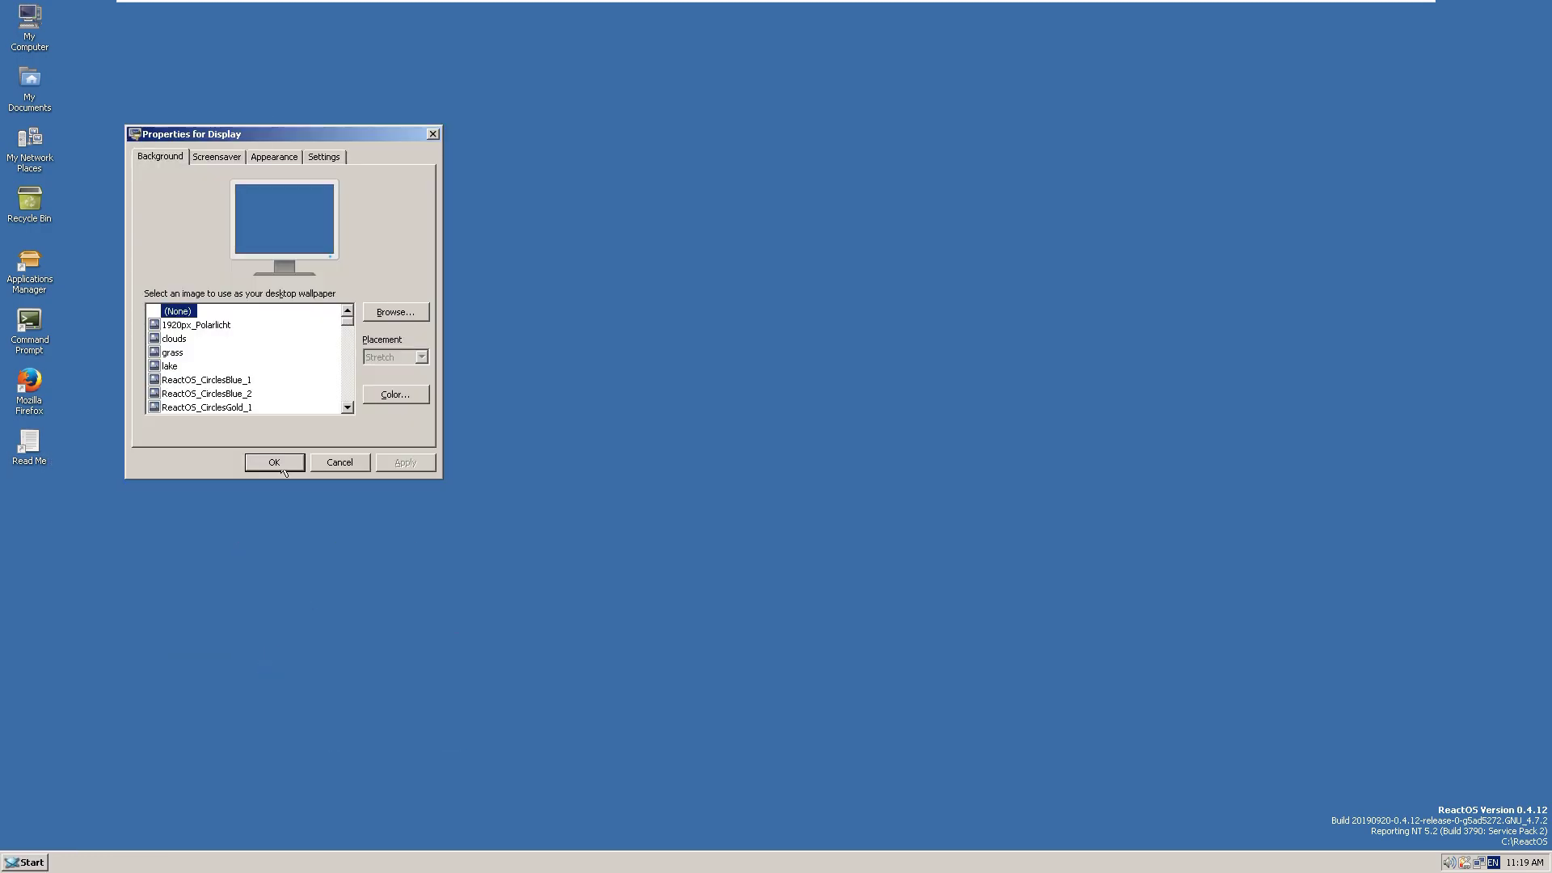
pyautogui.moveTo(347, 321); pyautogui.dragTo(313, 269)
# Step: Preview the Circles screensaver and check whether it has configurable settings
pyautogui.click(210, 159)
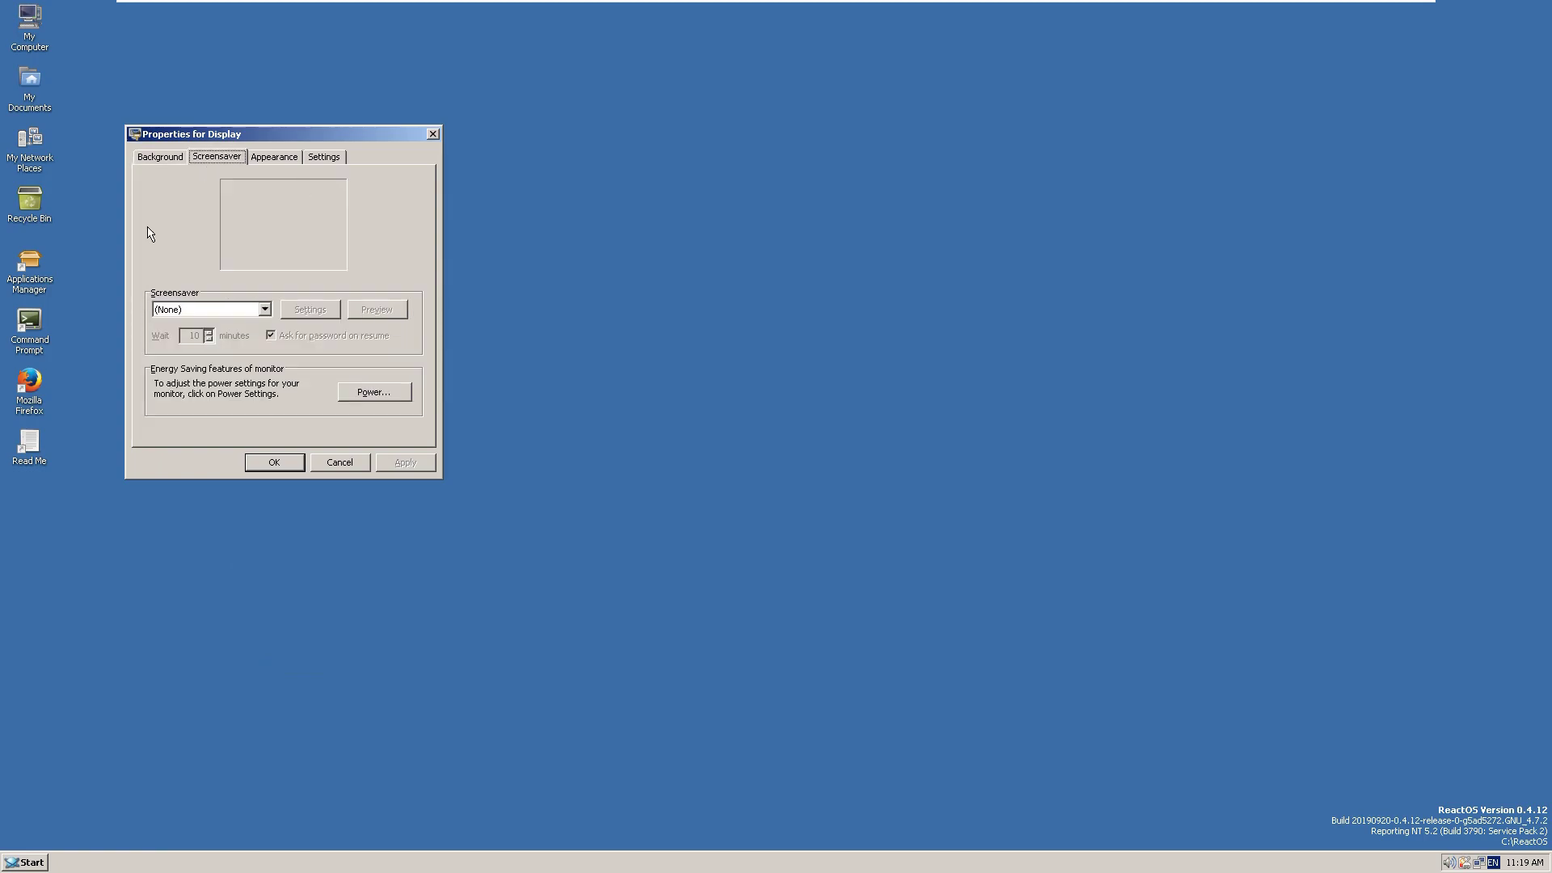
pyautogui.click(264, 309)
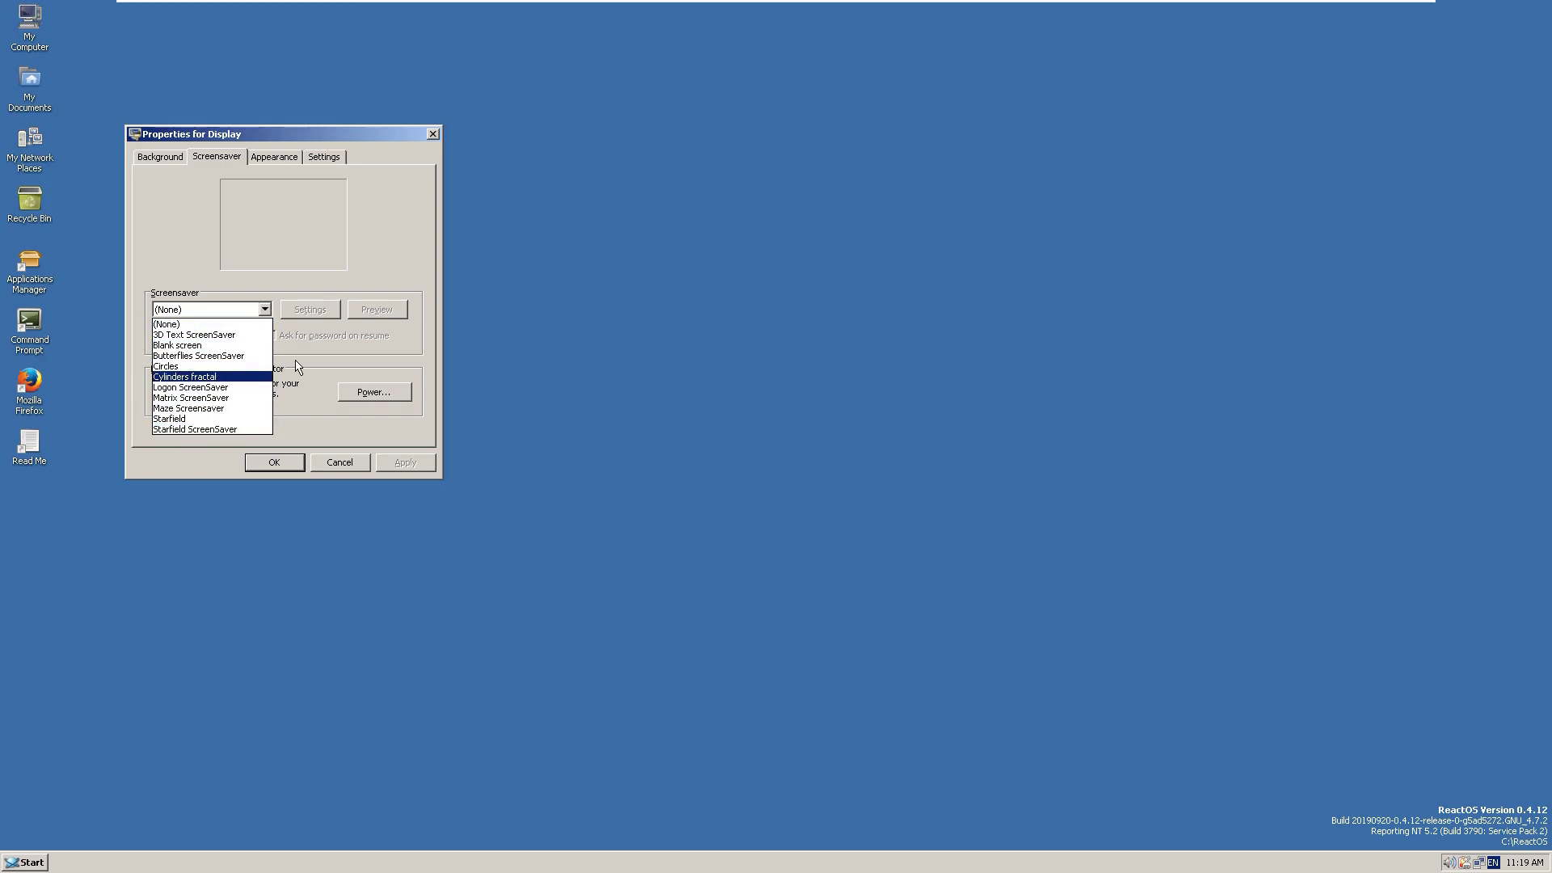
pyautogui.click(242, 366)
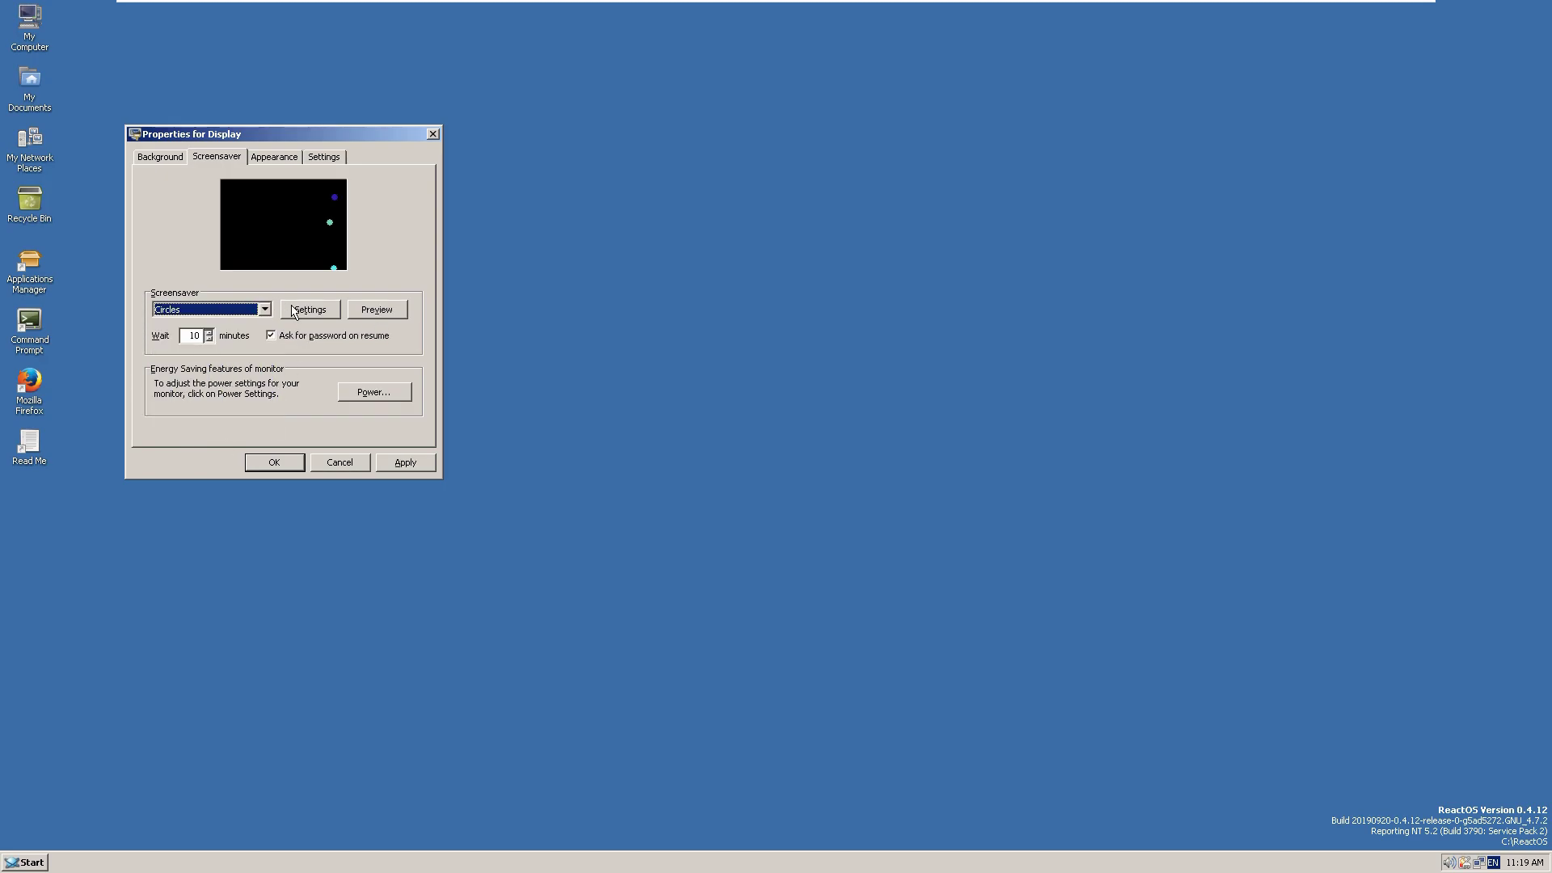
pyautogui.click(284, 311)
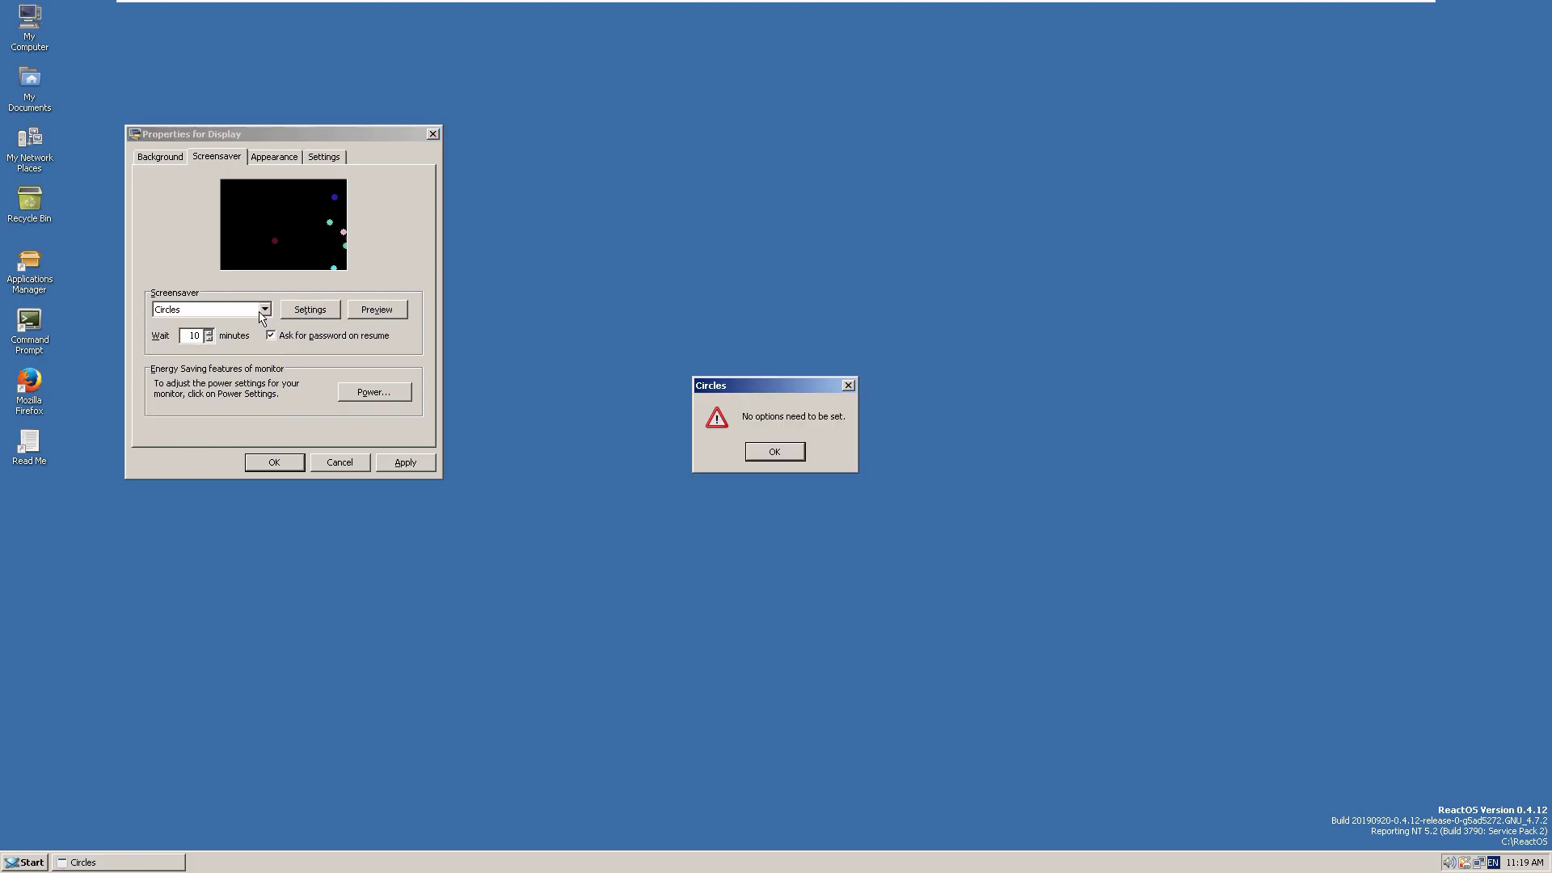
pyautogui.click(777, 452)
# Step: Preview the Matrix, Starfield and 3D Text screensavers in the display properties
pyautogui.click(264, 308)
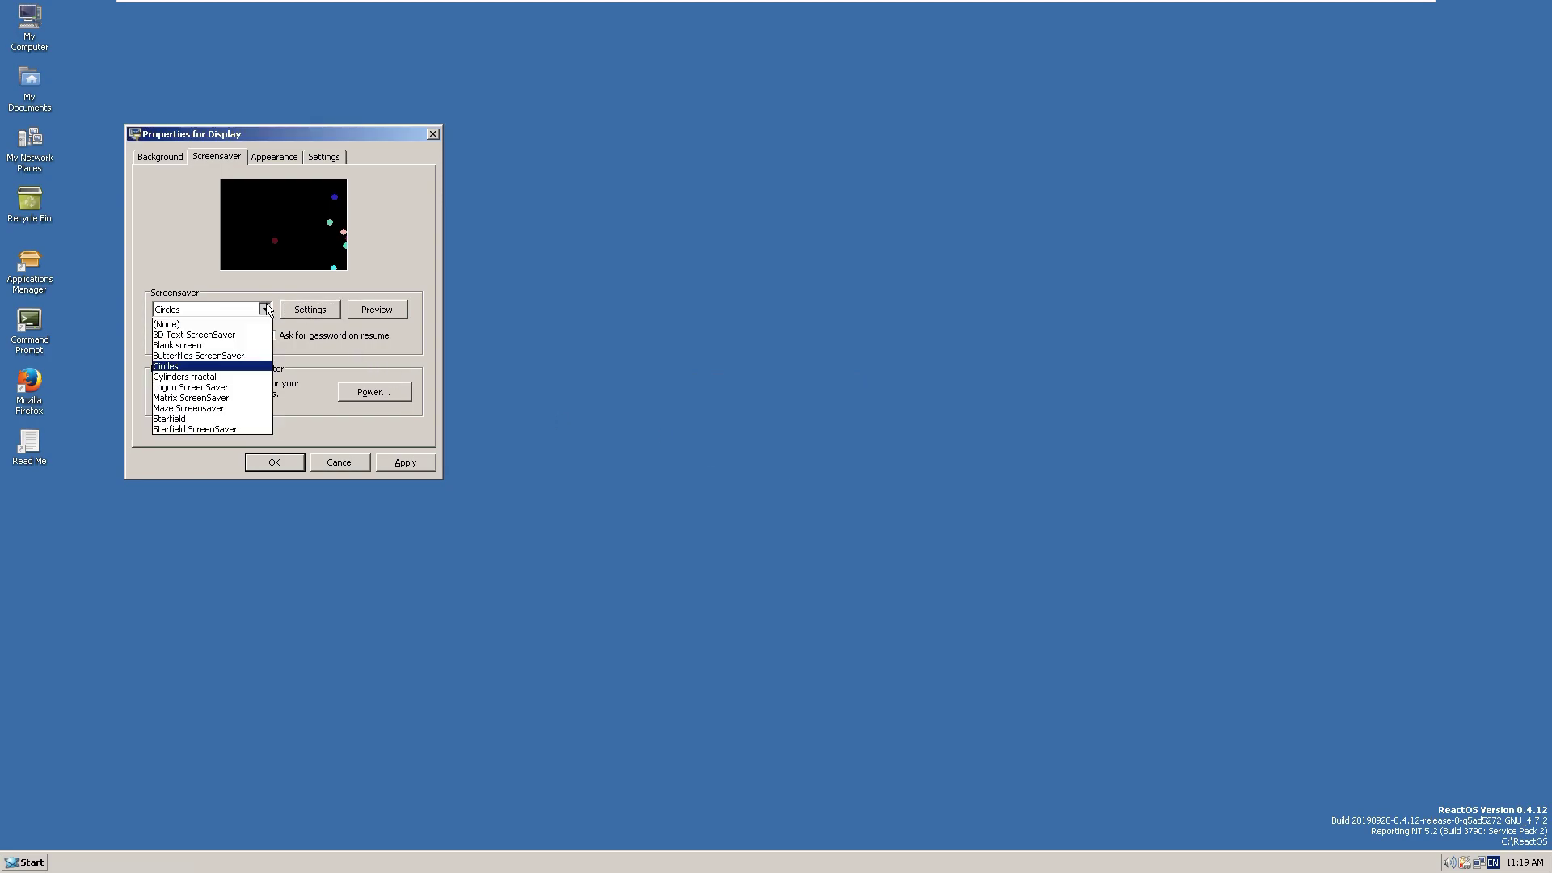
pyautogui.click(214, 398)
pyautogui.click(263, 310)
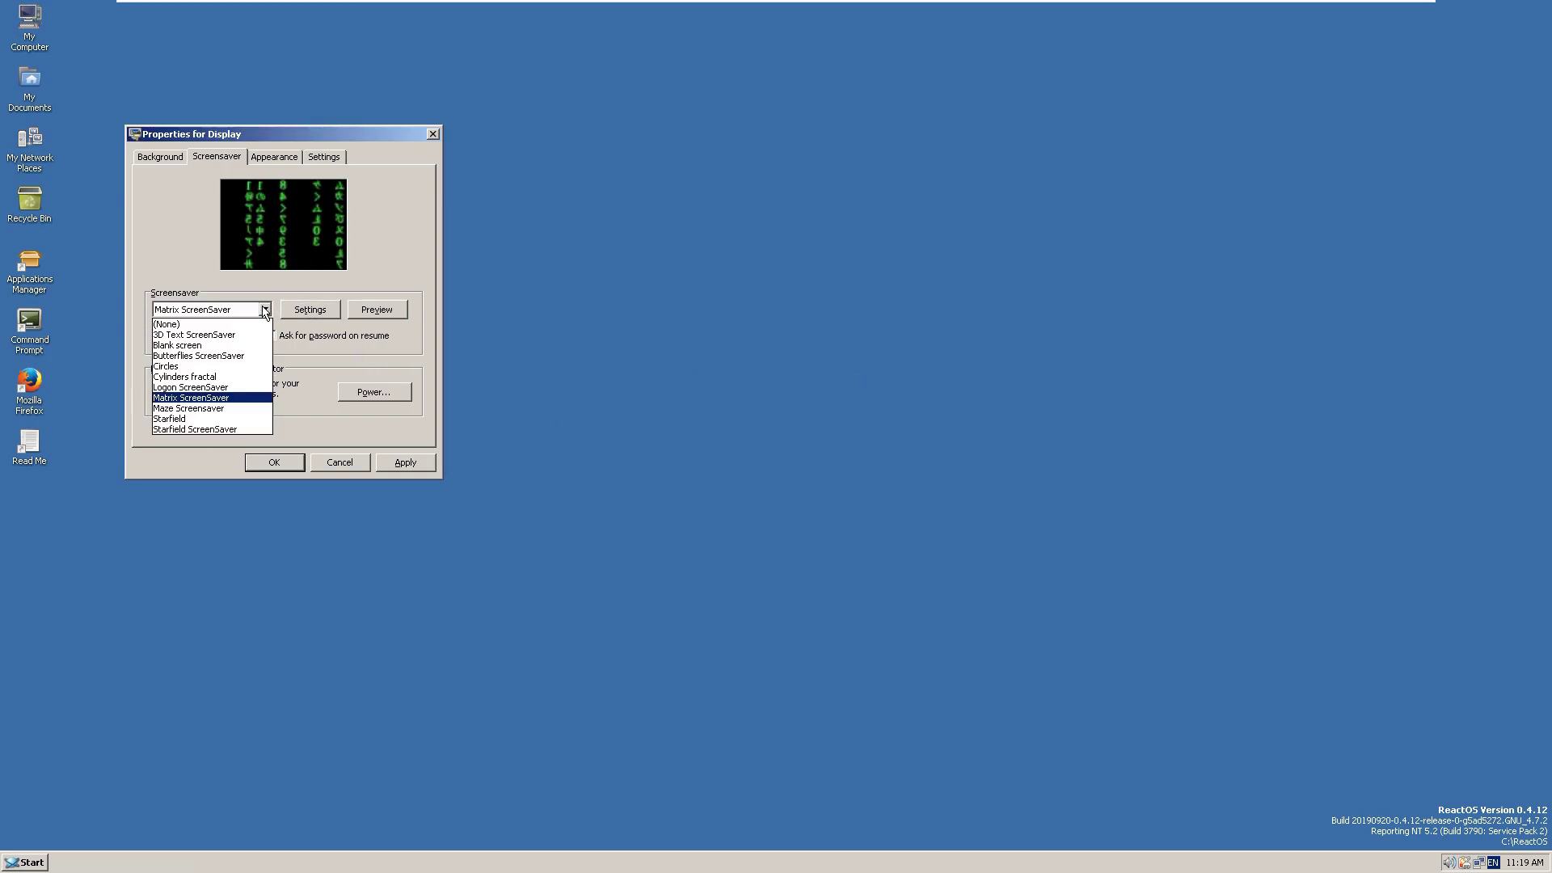
pyautogui.click(219, 419)
pyautogui.click(269, 311)
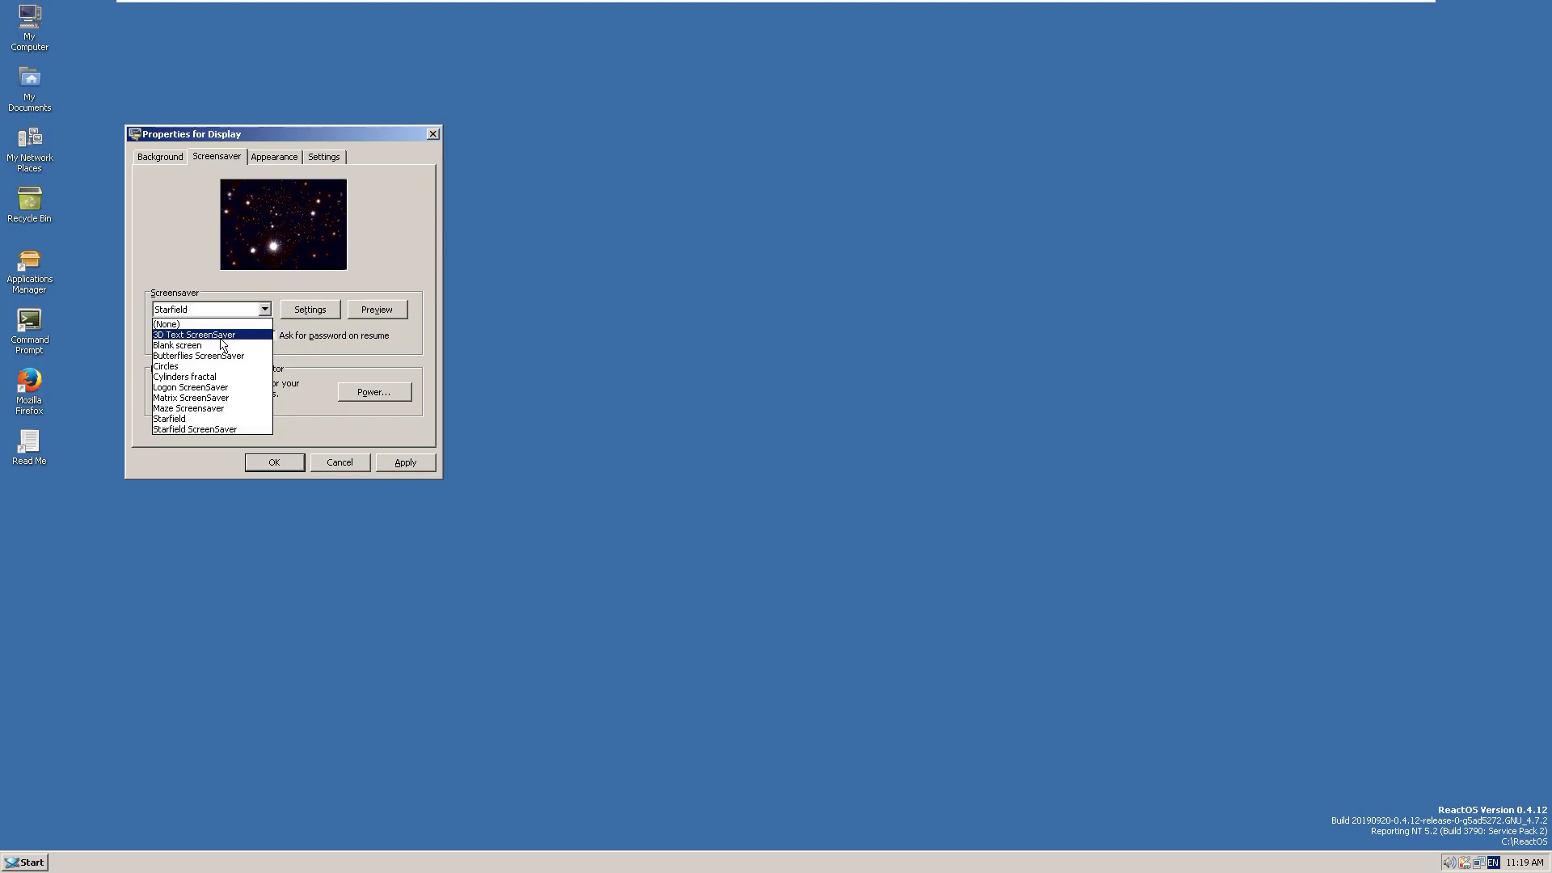
pyautogui.click(232, 342)
pyautogui.click(240, 309)
pyautogui.click(218, 332)
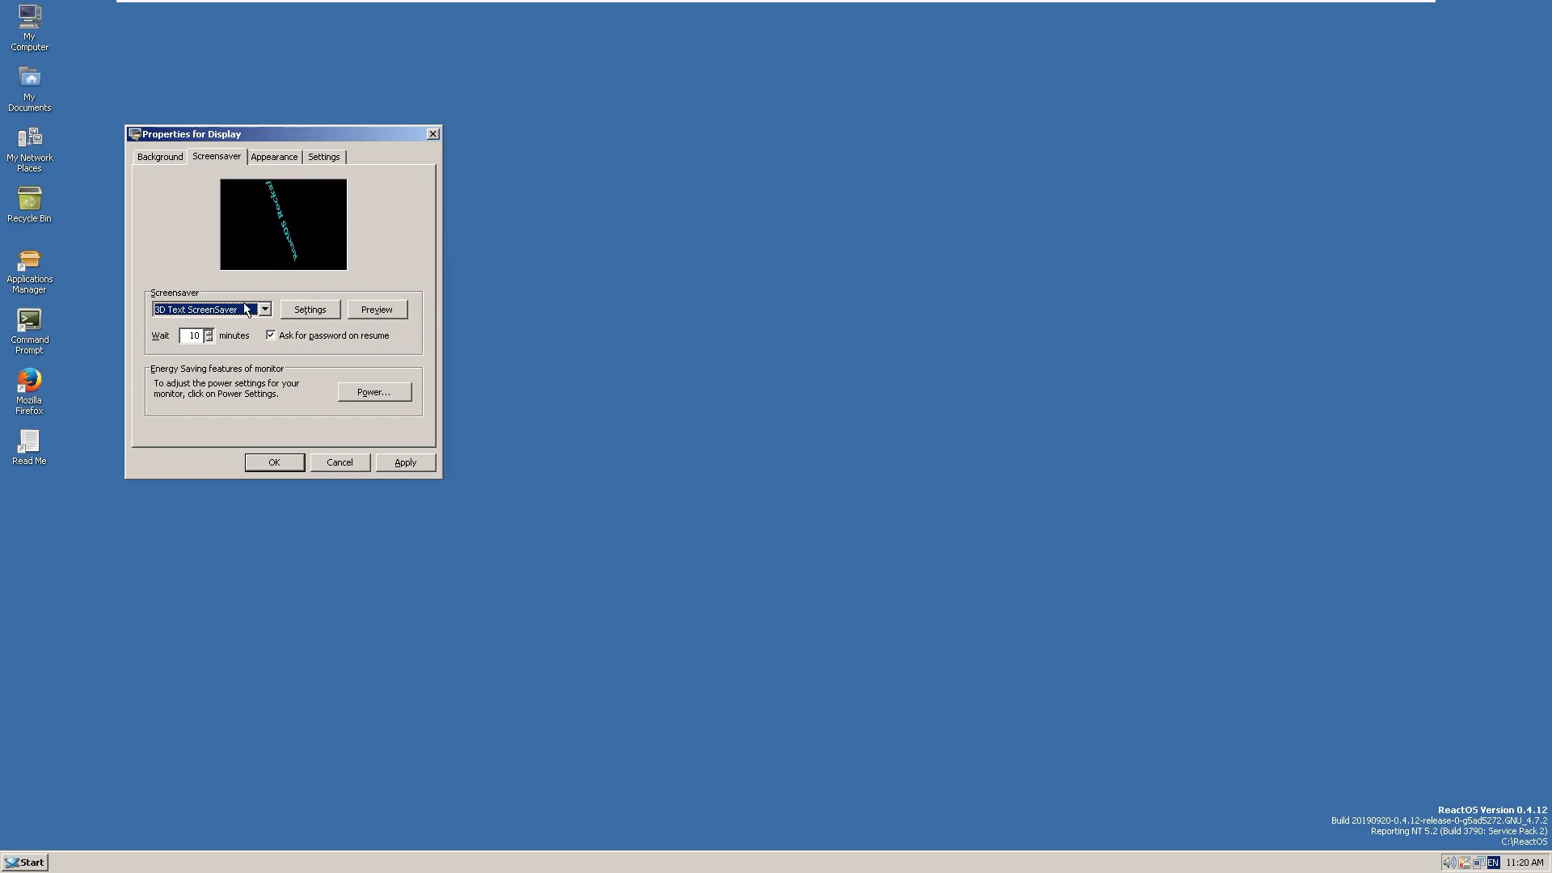
pyautogui.click(535, 315)
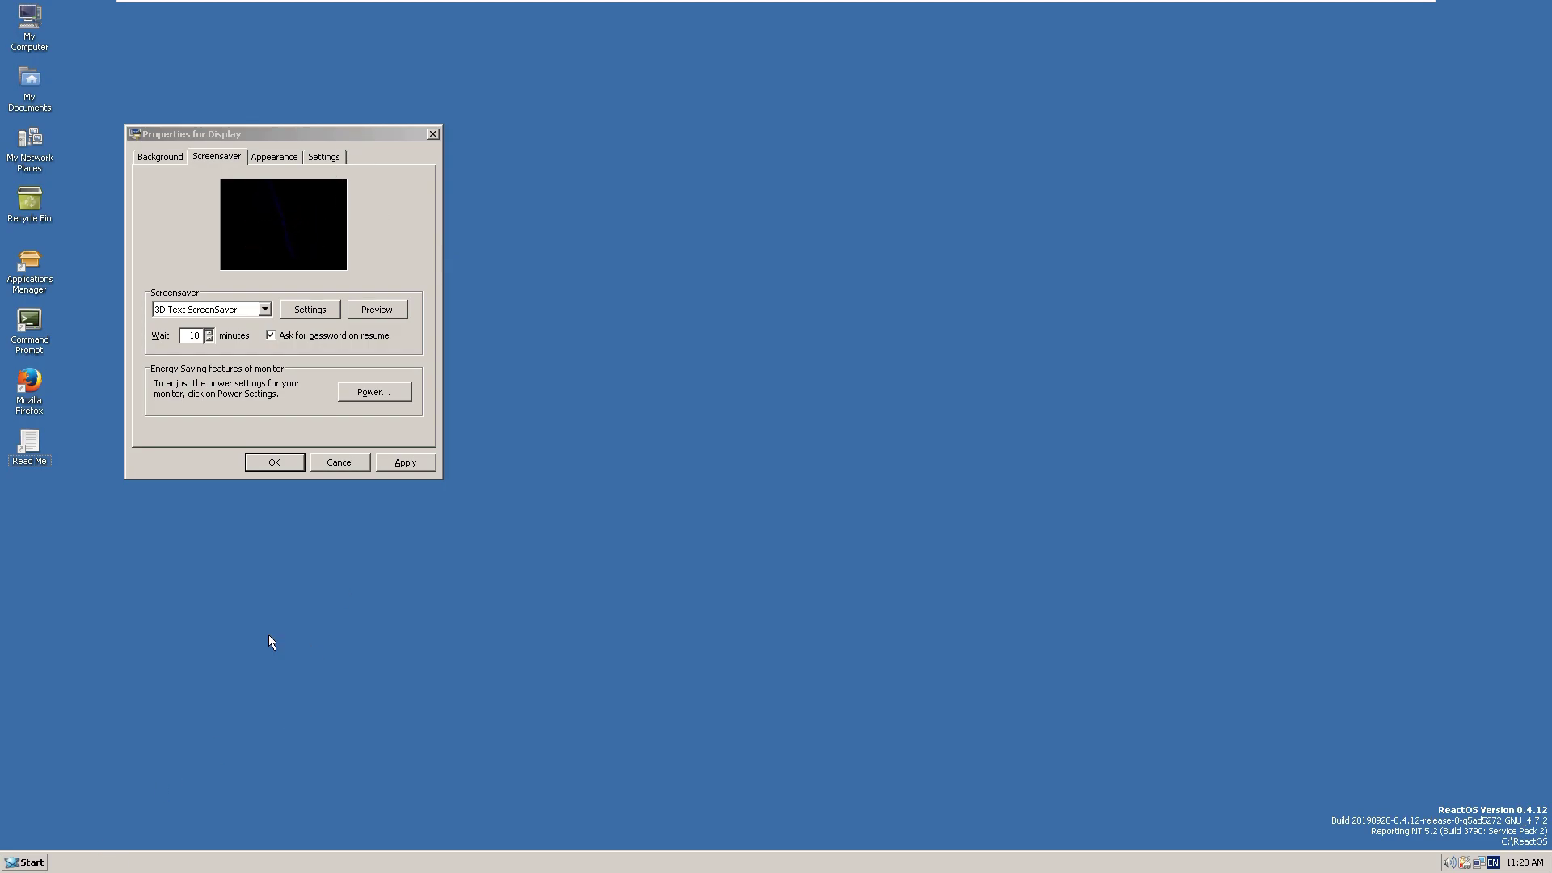
pyautogui.click(5, 863)
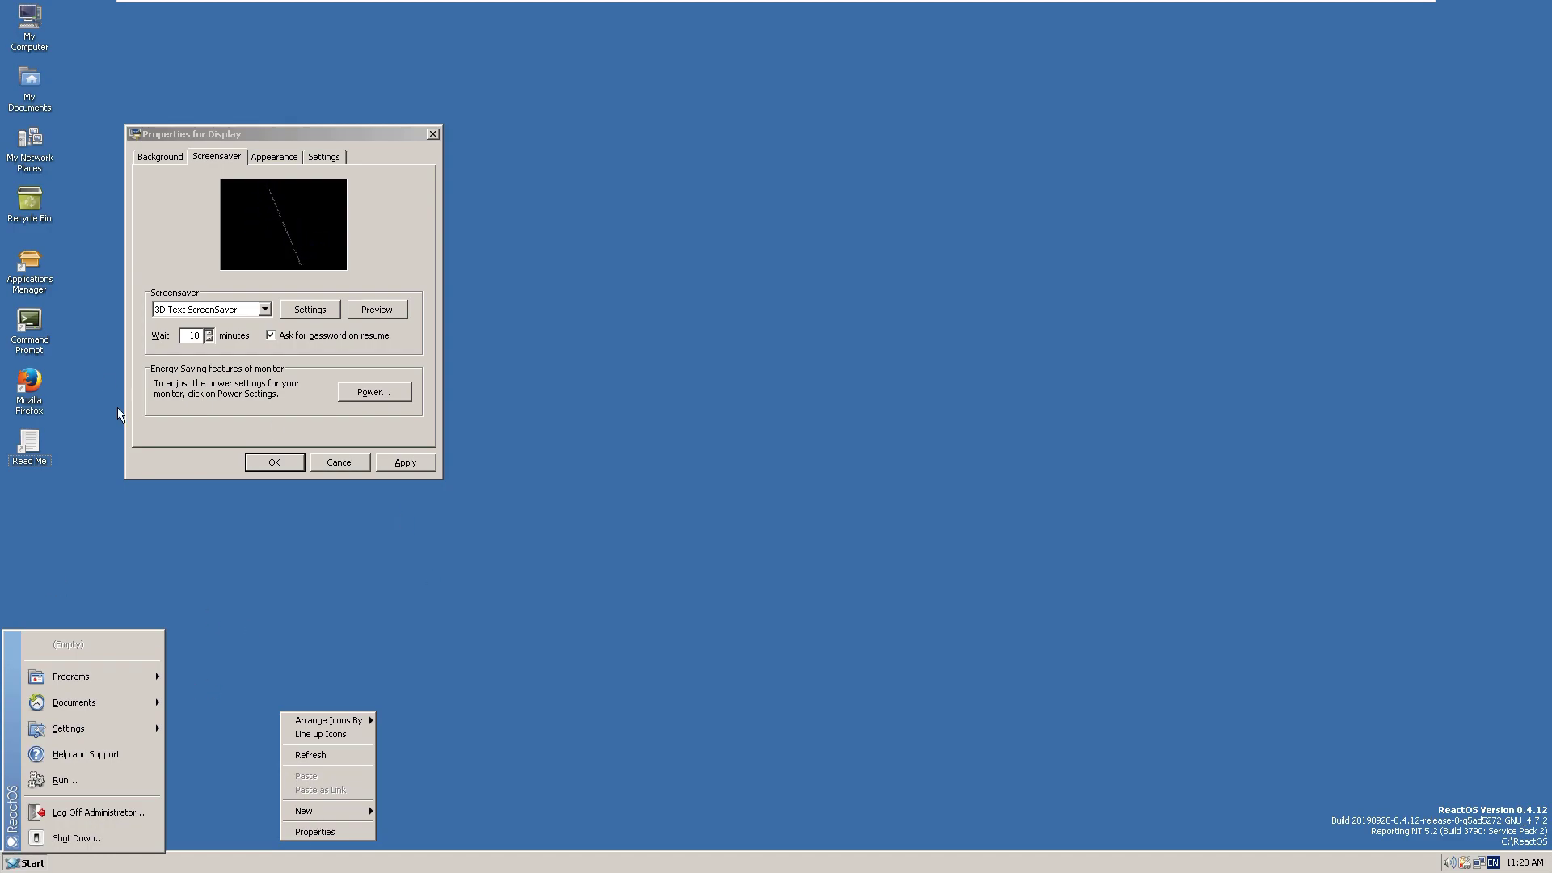
pyautogui.rightClick(337, 680)
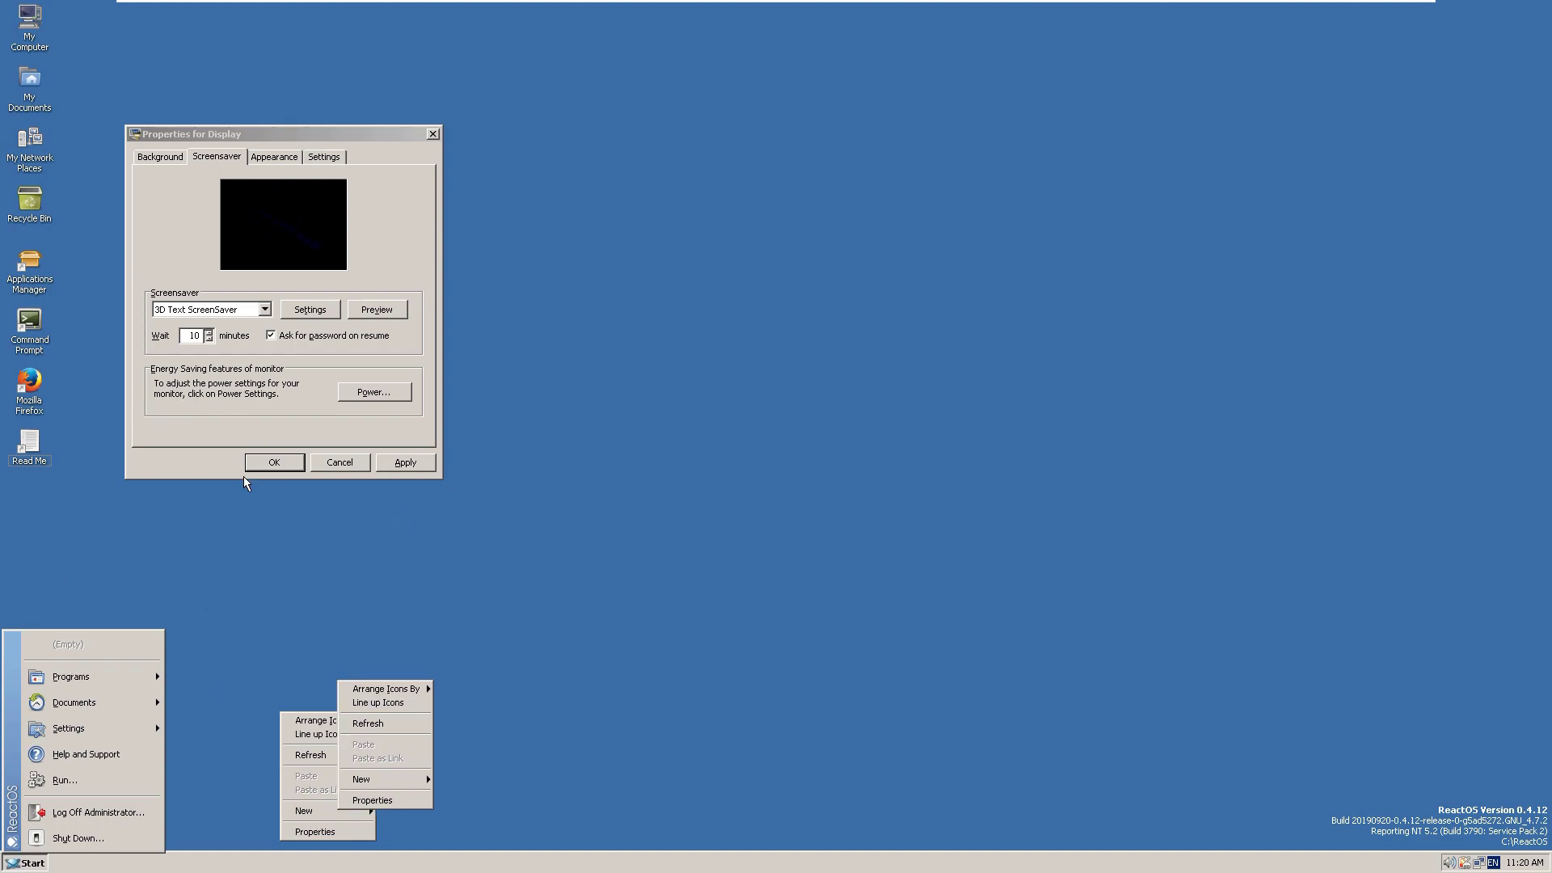
pyautogui.click(351, 677)
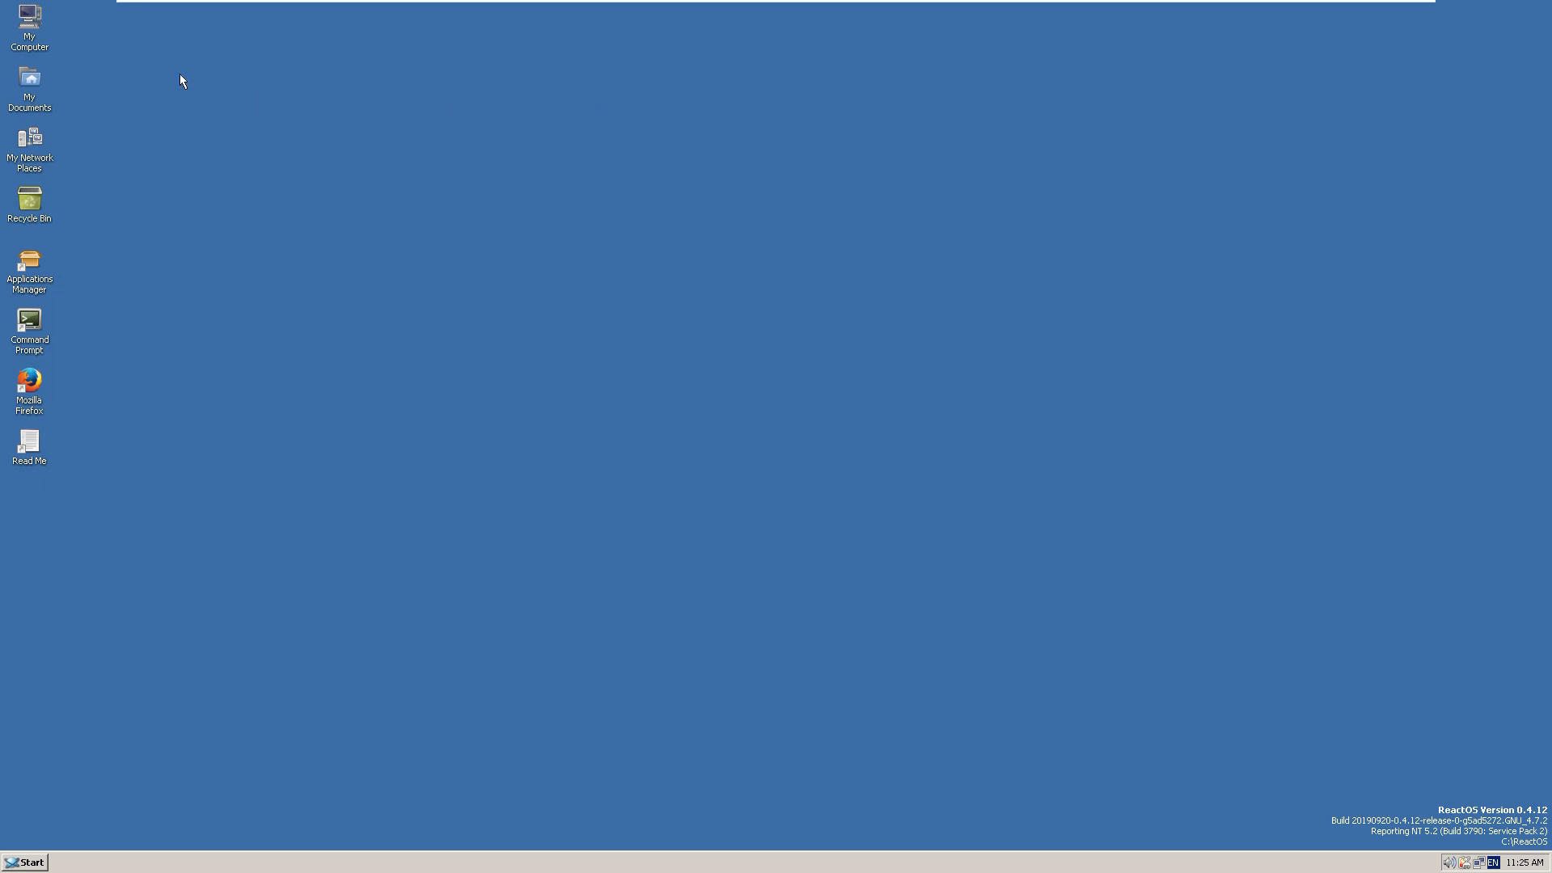
# Step: Open the properties of My Computer to view the general system information
pyautogui.rightClick(33, 27)
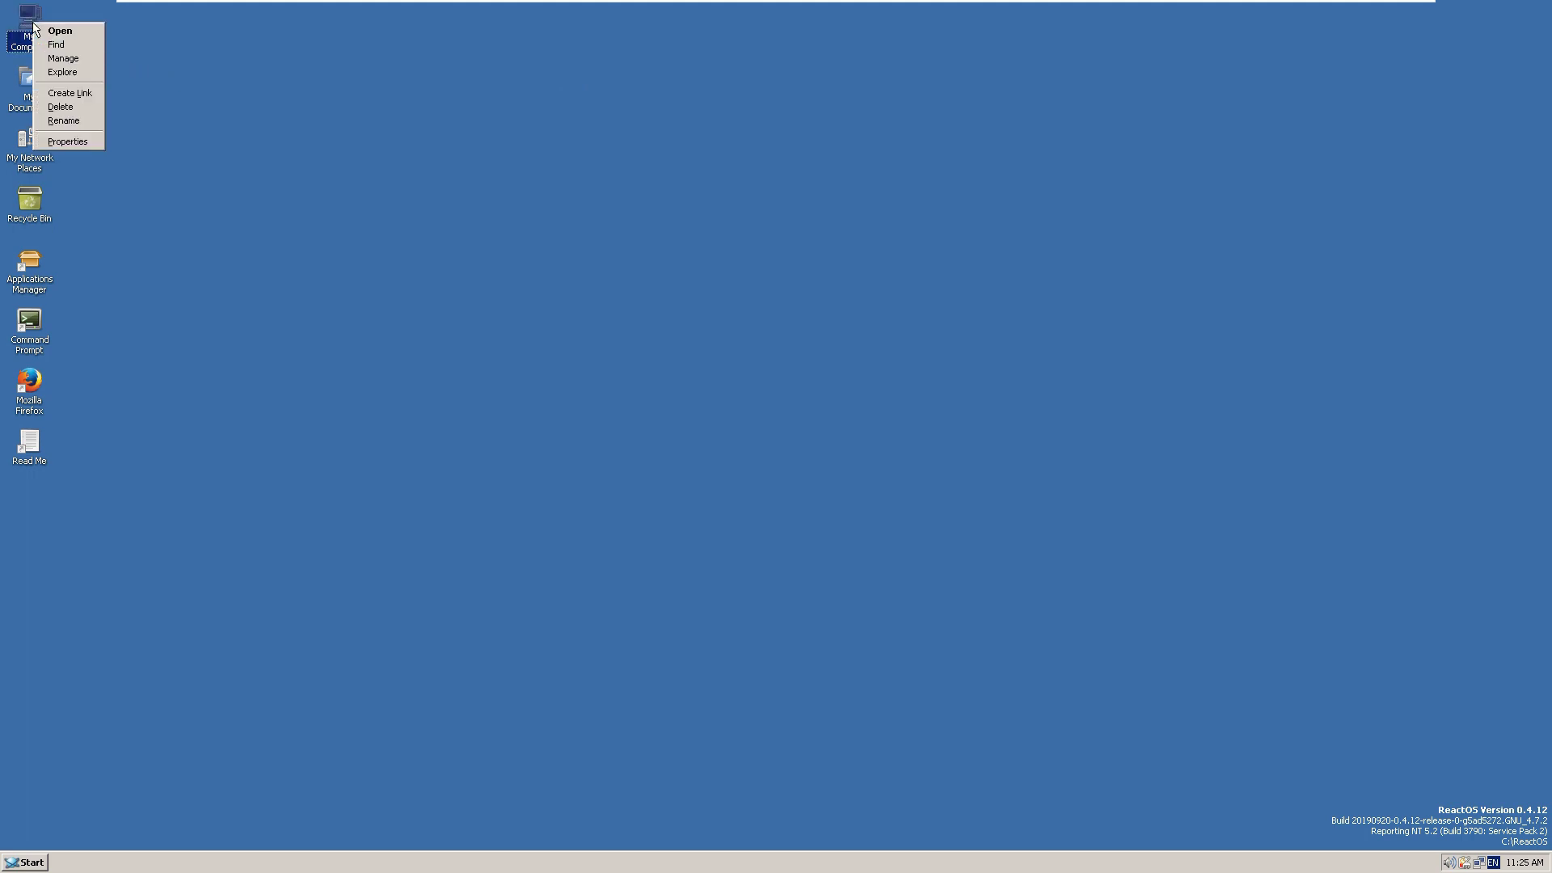
pyautogui.click(51, 143)
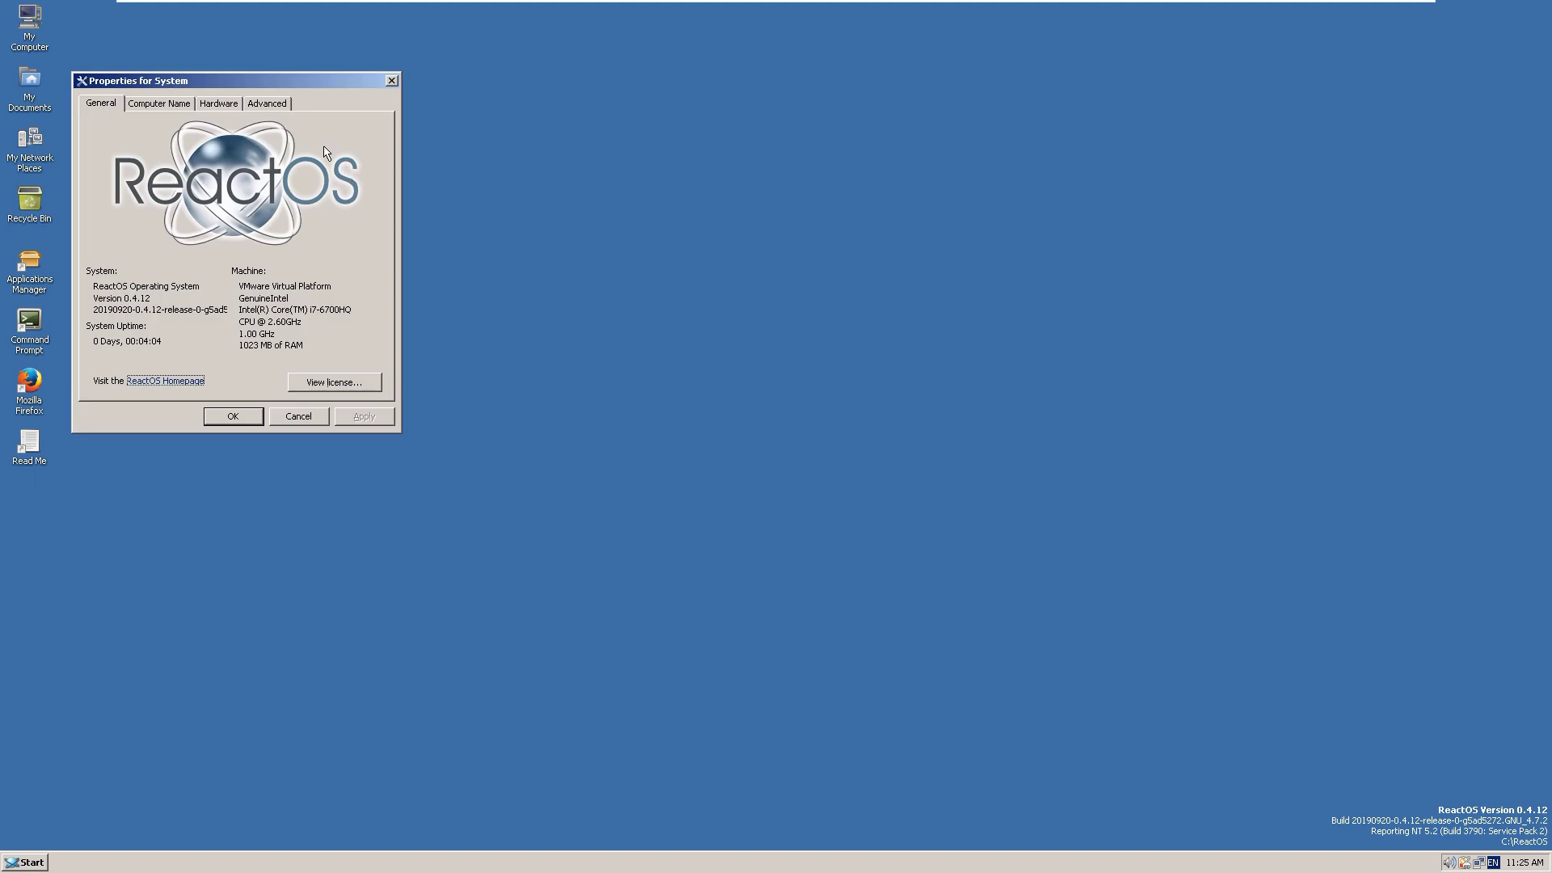
pyautogui.moveTo(257, 83); pyautogui.dragTo(334, 90)
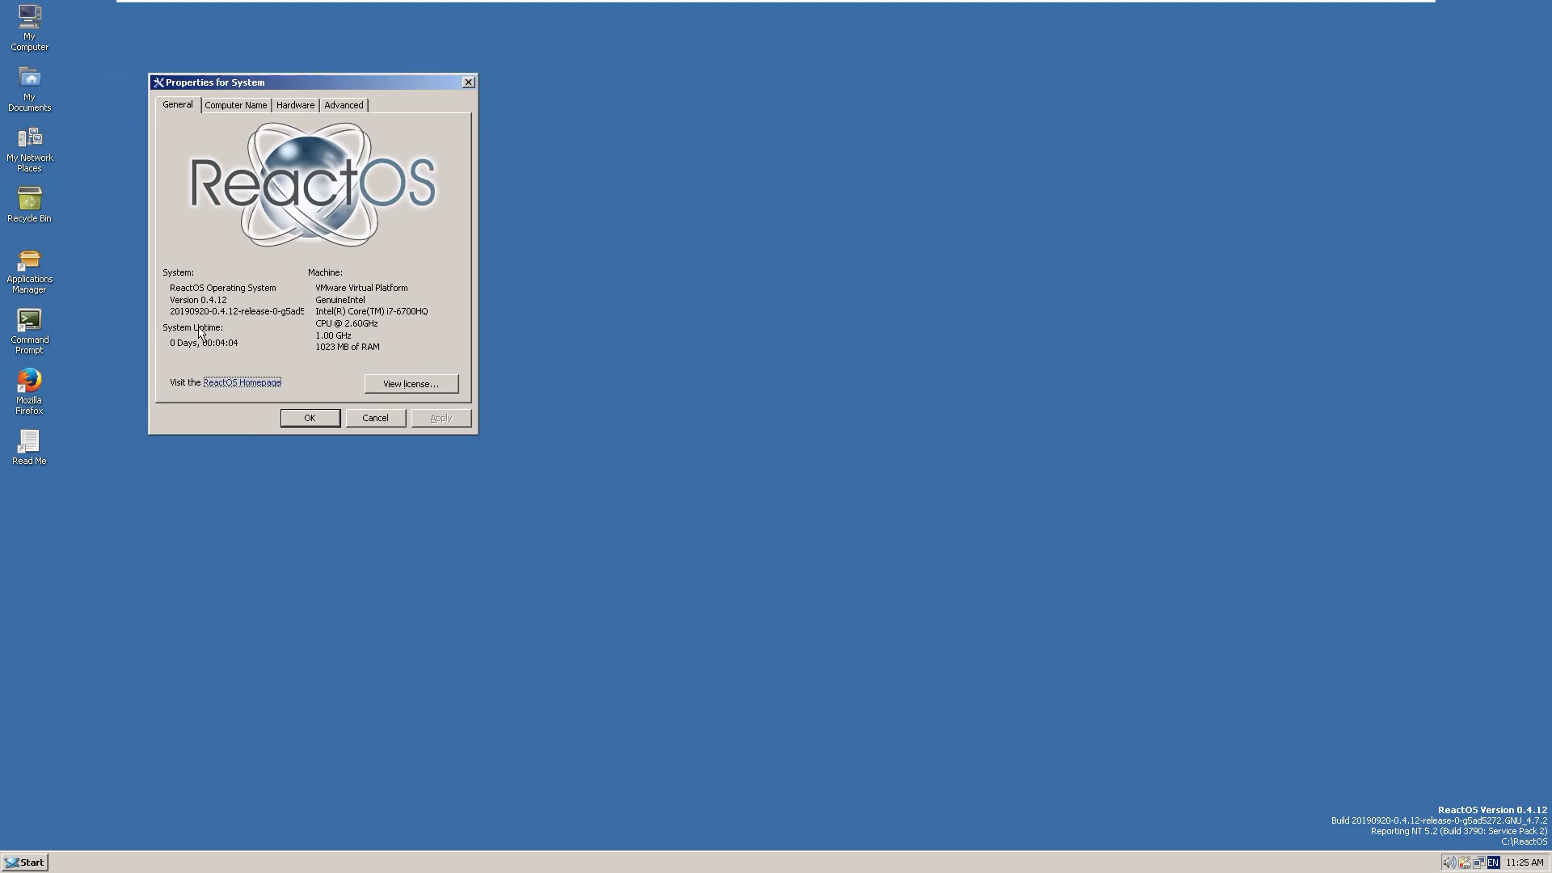
# Step: Look through the computer name, hardware and advanced pages of the system properties, and close the dialog
pyautogui.click(249, 106)
pyautogui.click(325, 105)
pyautogui.click(304, 106)
pyautogui.click(249, 105)
pyautogui.click(176, 105)
pyautogui.click(327, 416)
pyautogui.rightClick(41, 55)
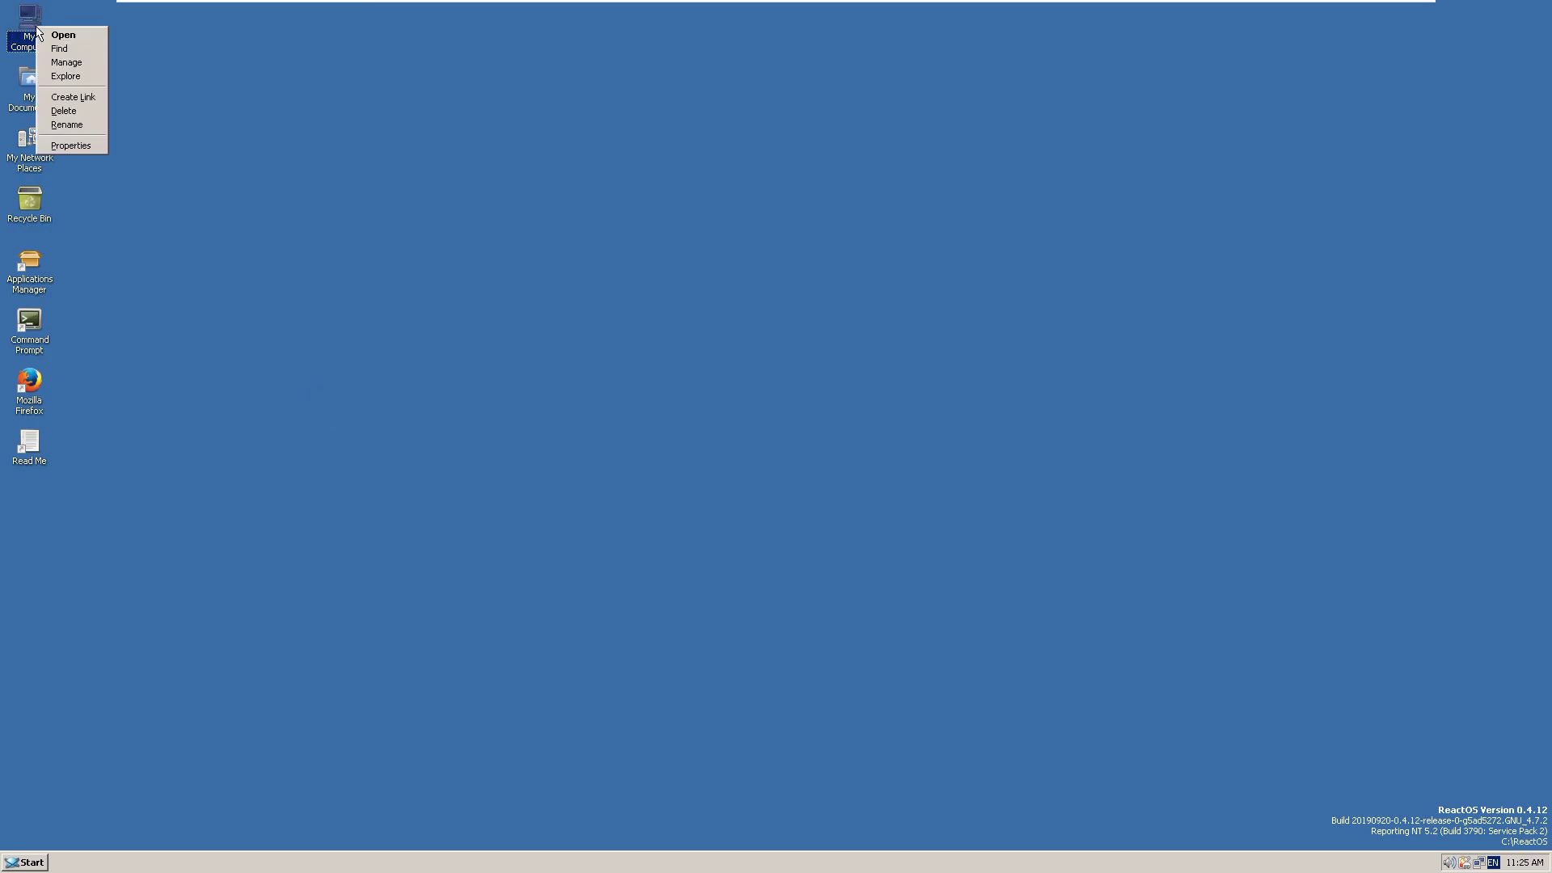
pyautogui.click(162, 441)
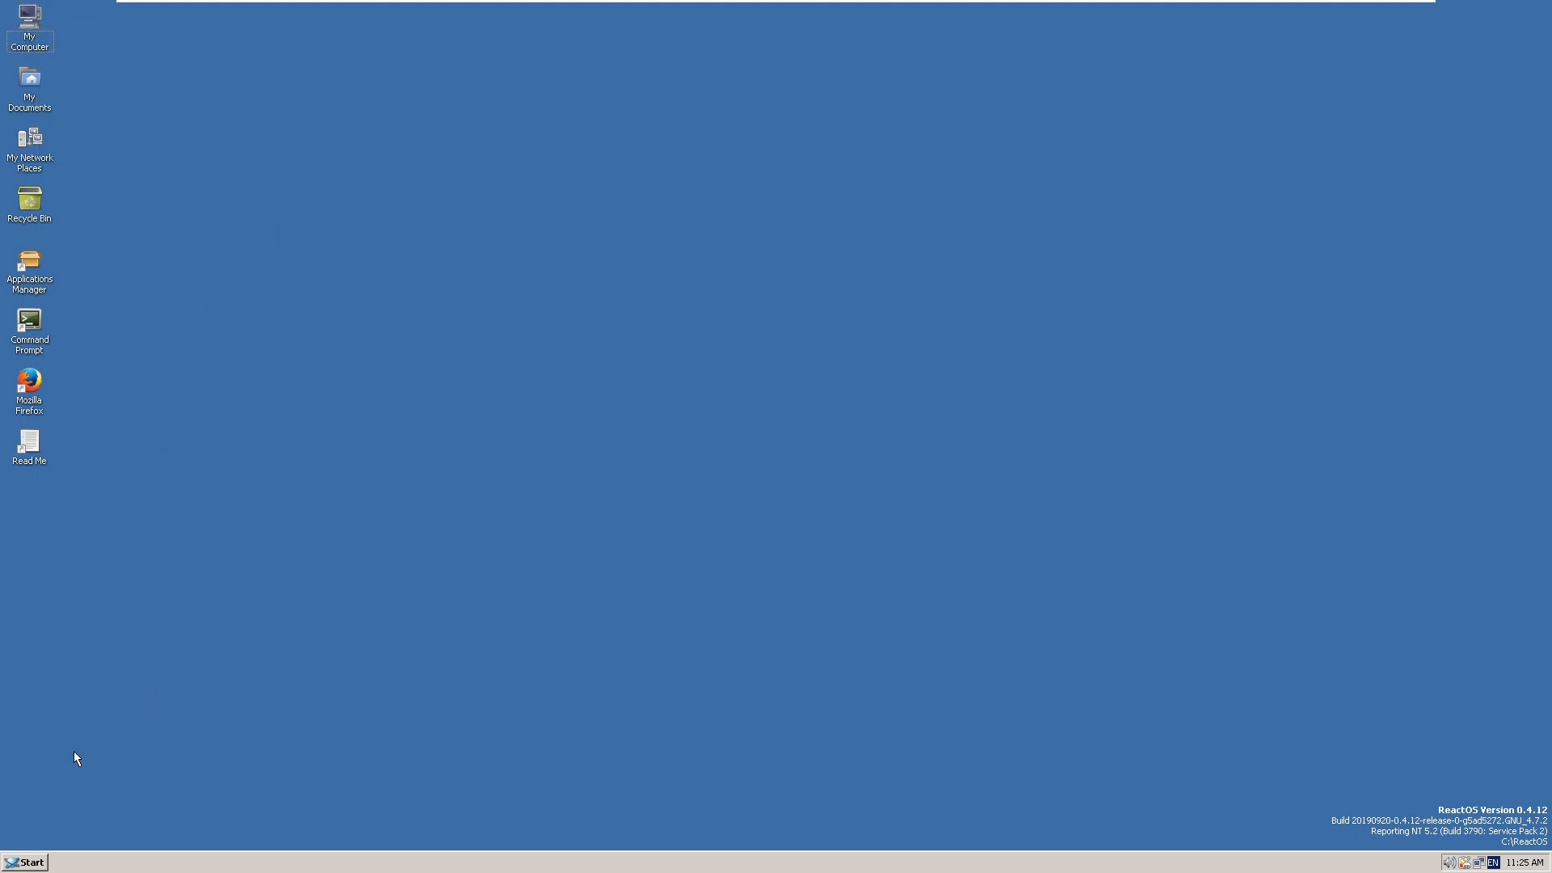
# Step: Look through the Documents and Programs entries of the Start menu
pyautogui.click(33, 867)
pyautogui.moveTo(63, 707)
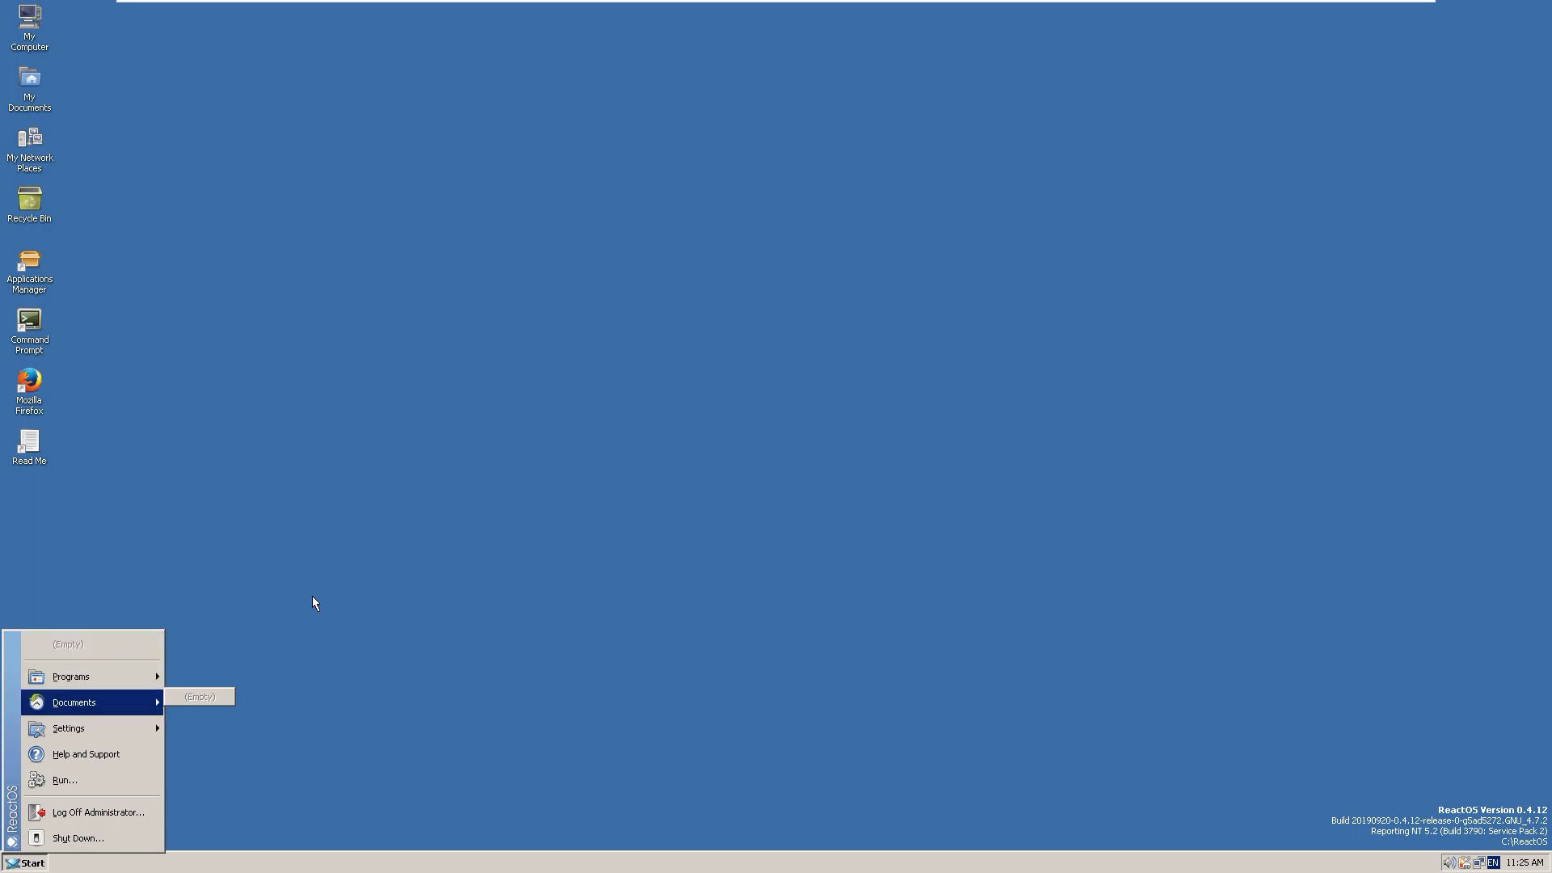
pyautogui.click(234, 583)
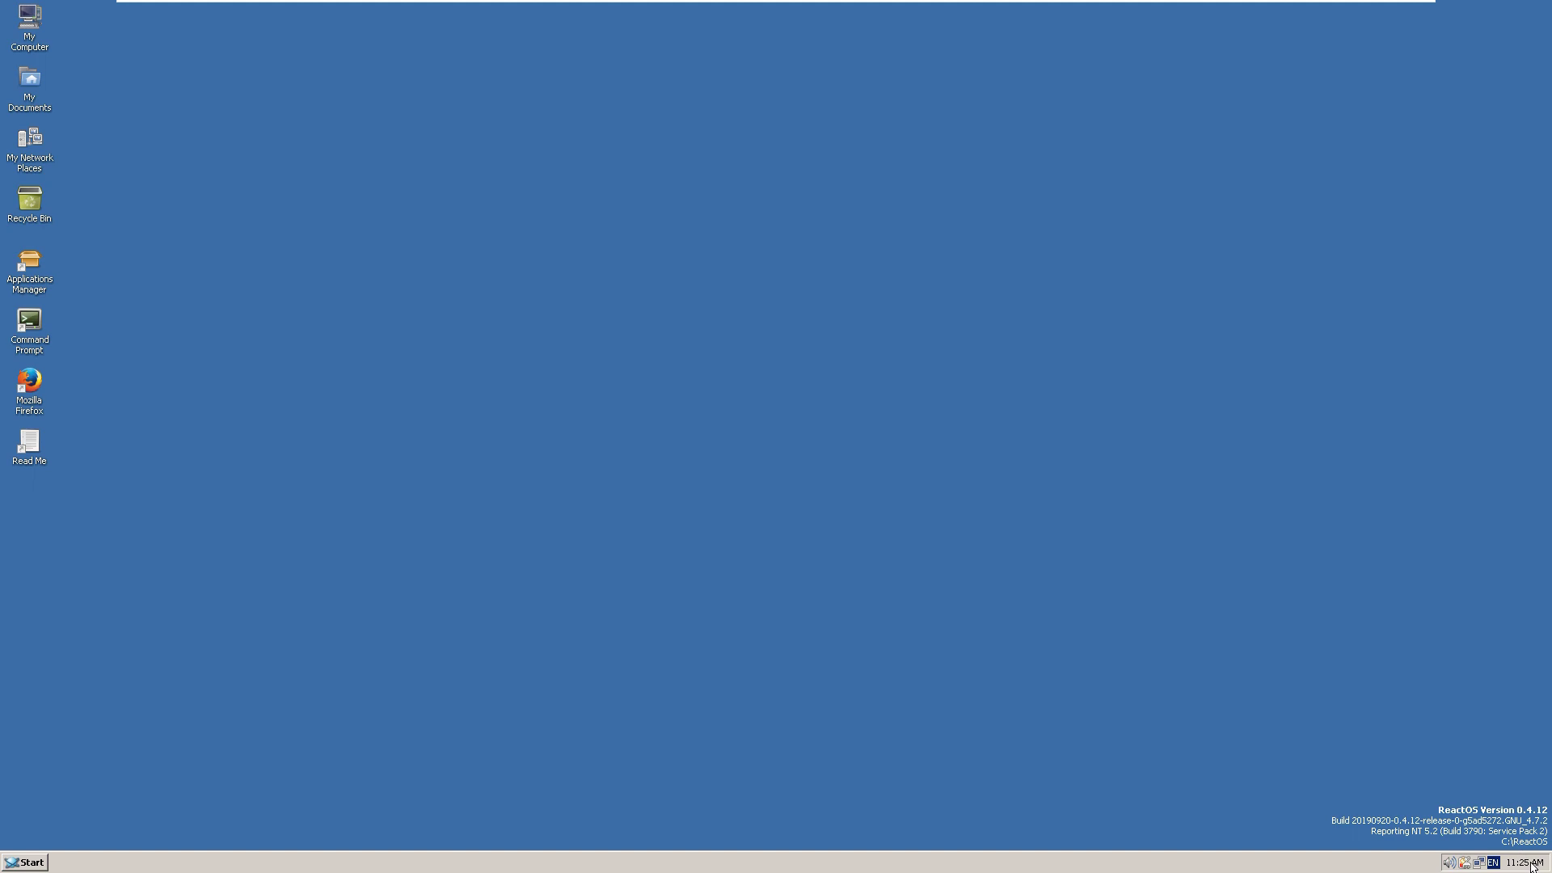
pyautogui.moveTo(1528, 866)
pyautogui.click(24, 863)
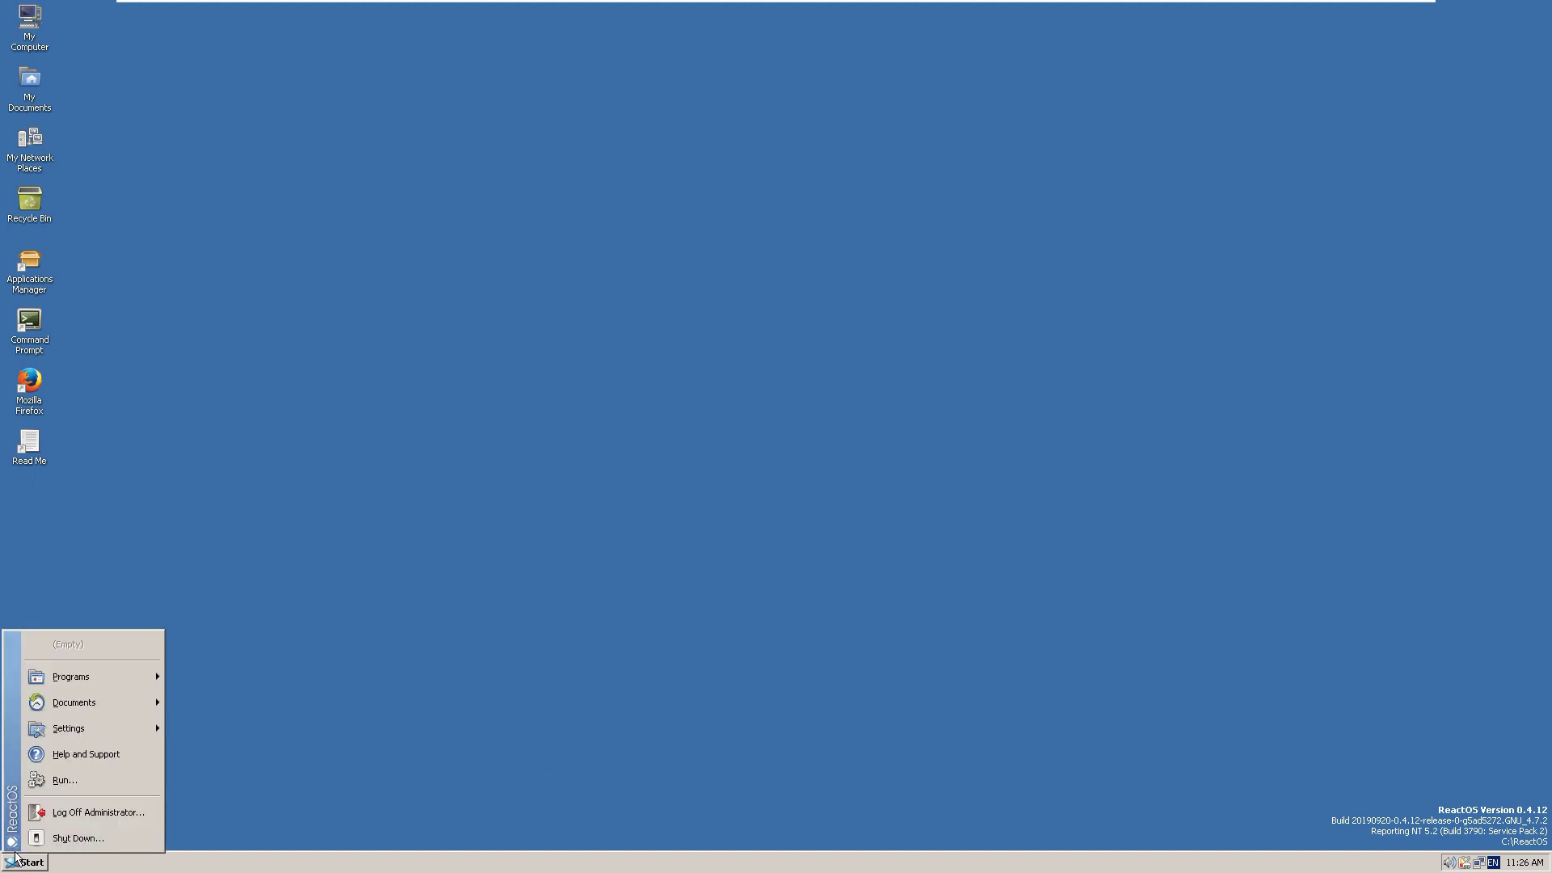
pyautogui.moveTo(97, 676)
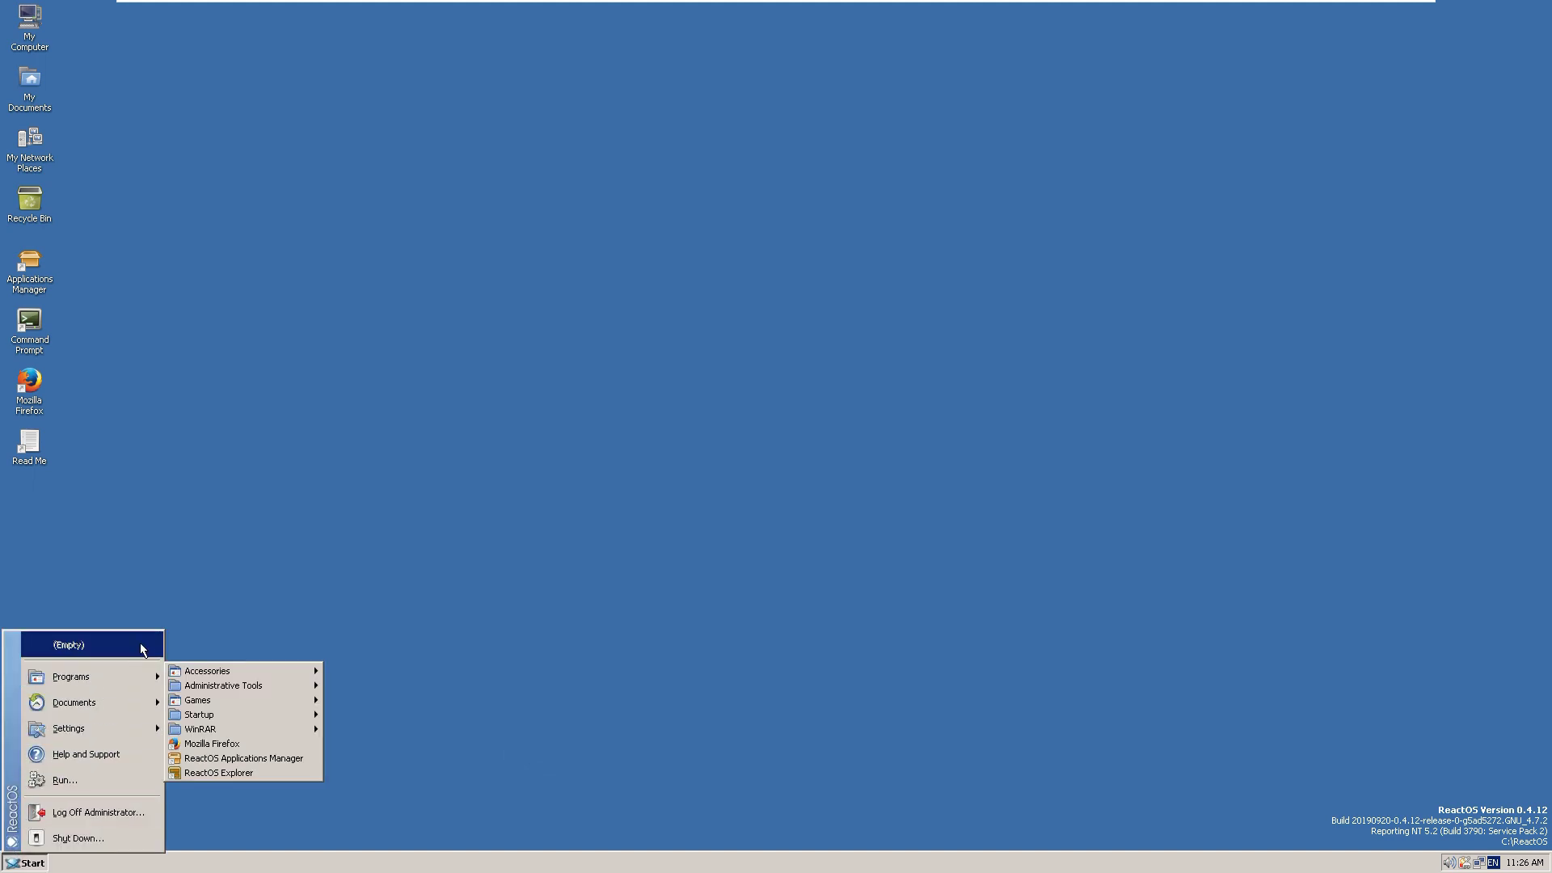
pyautogui.click(285, 631)
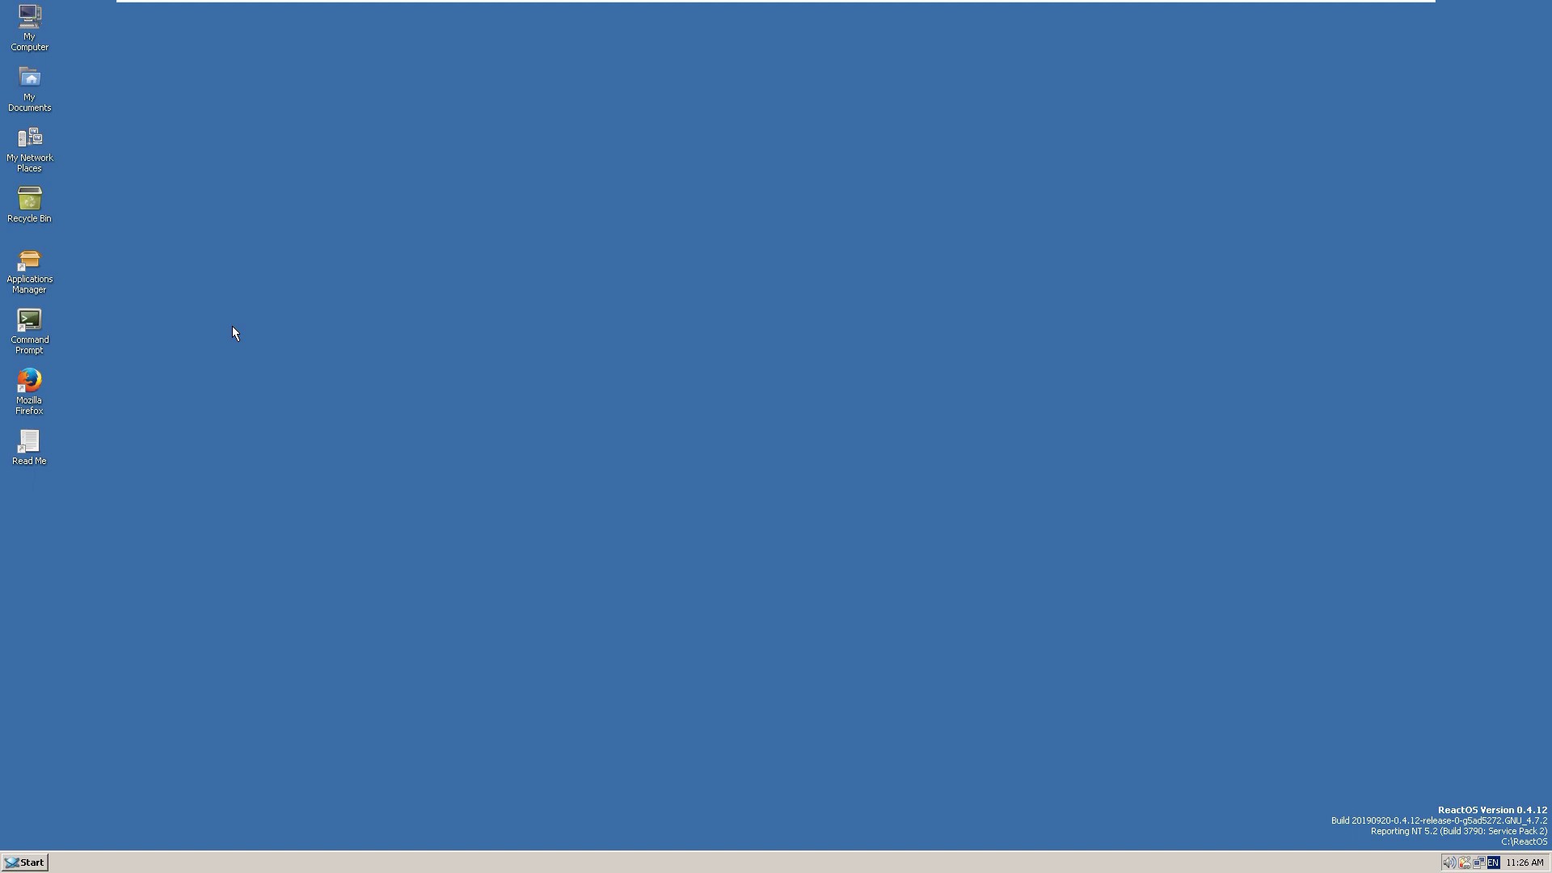
# Step: Open the Applications Manager, browse the applications available for installation, and search them for "Libre"
pyautogui.click(38, 281)
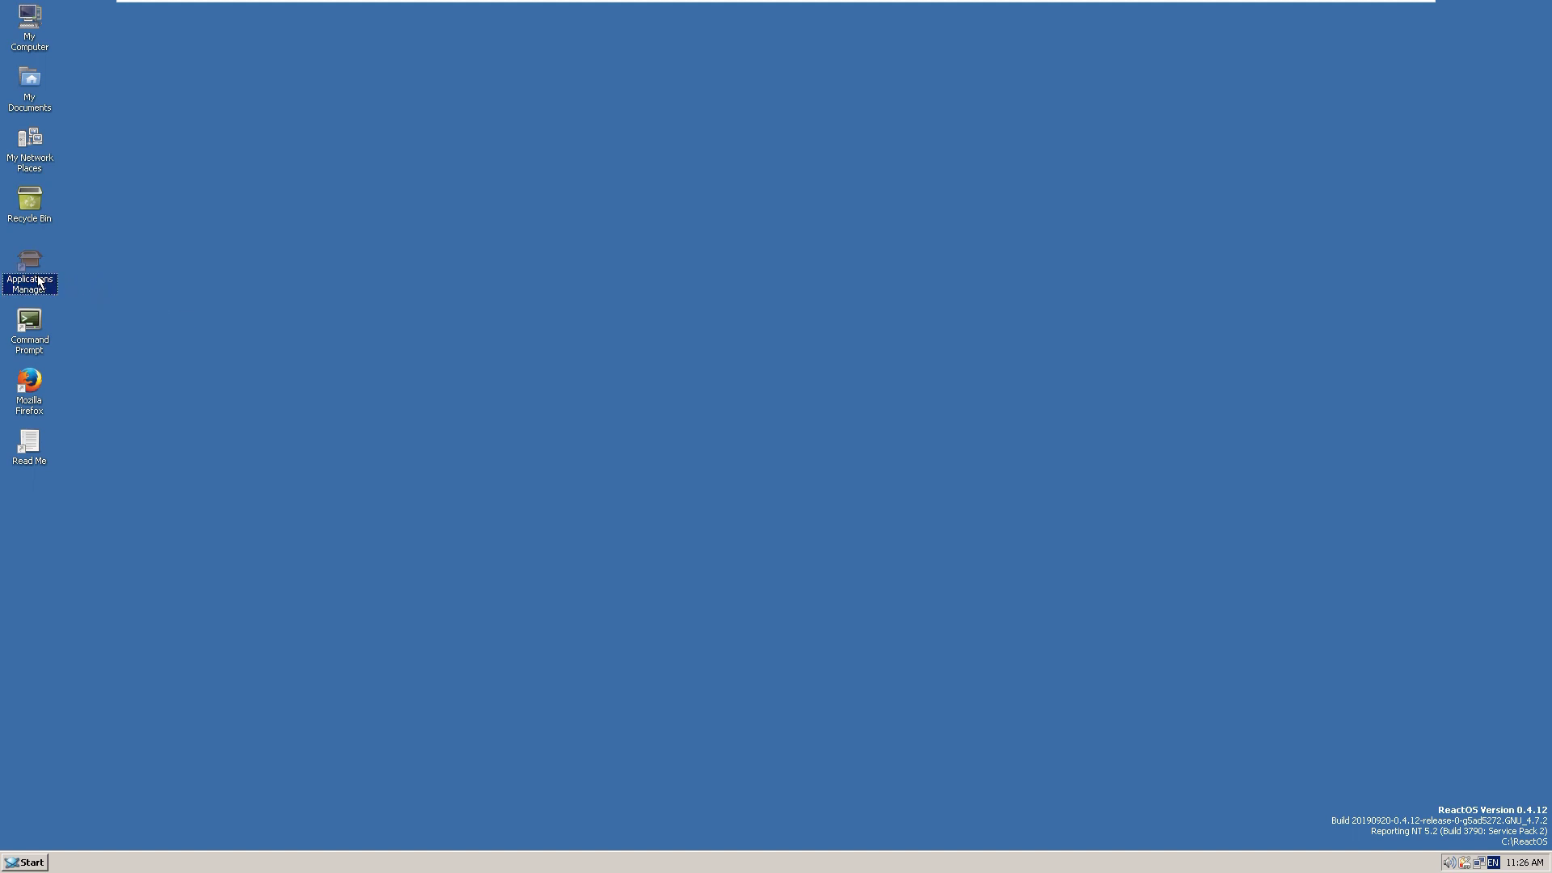
pyautogui.doubleClick(38, 280)
pyautogui.moveTo(259, 199); pyautogui.dragTo(259, 152)
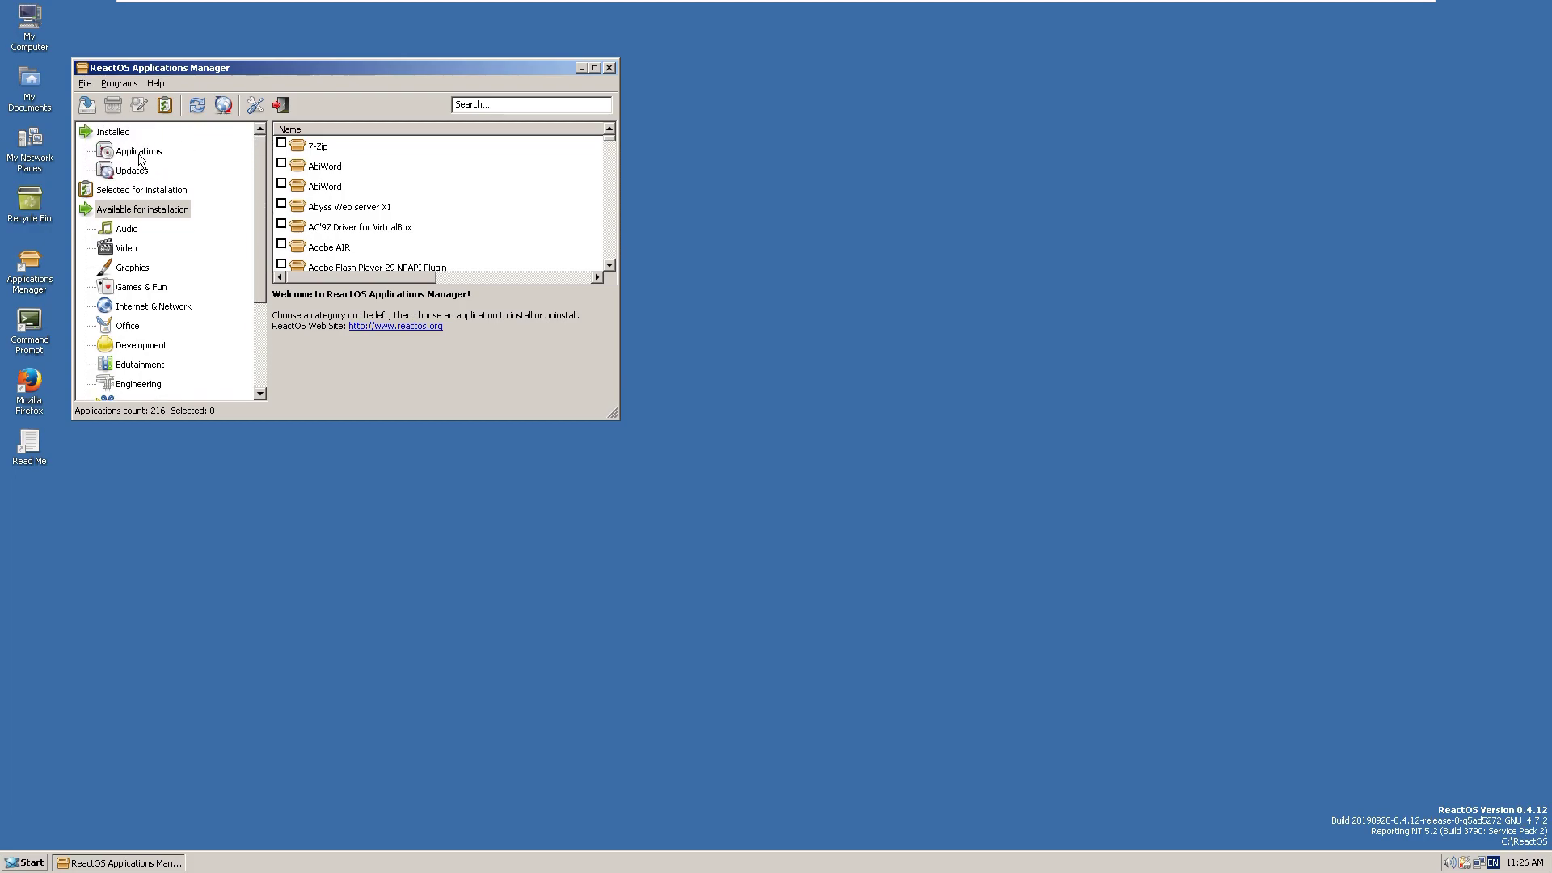
pyautogui.moveTo(264, 187)
pyautogui.mouseDown()
pyautogui.moveTo(264, 252)
pyautogui.moveTo(265, 214)
pyautogui.mouseUp()
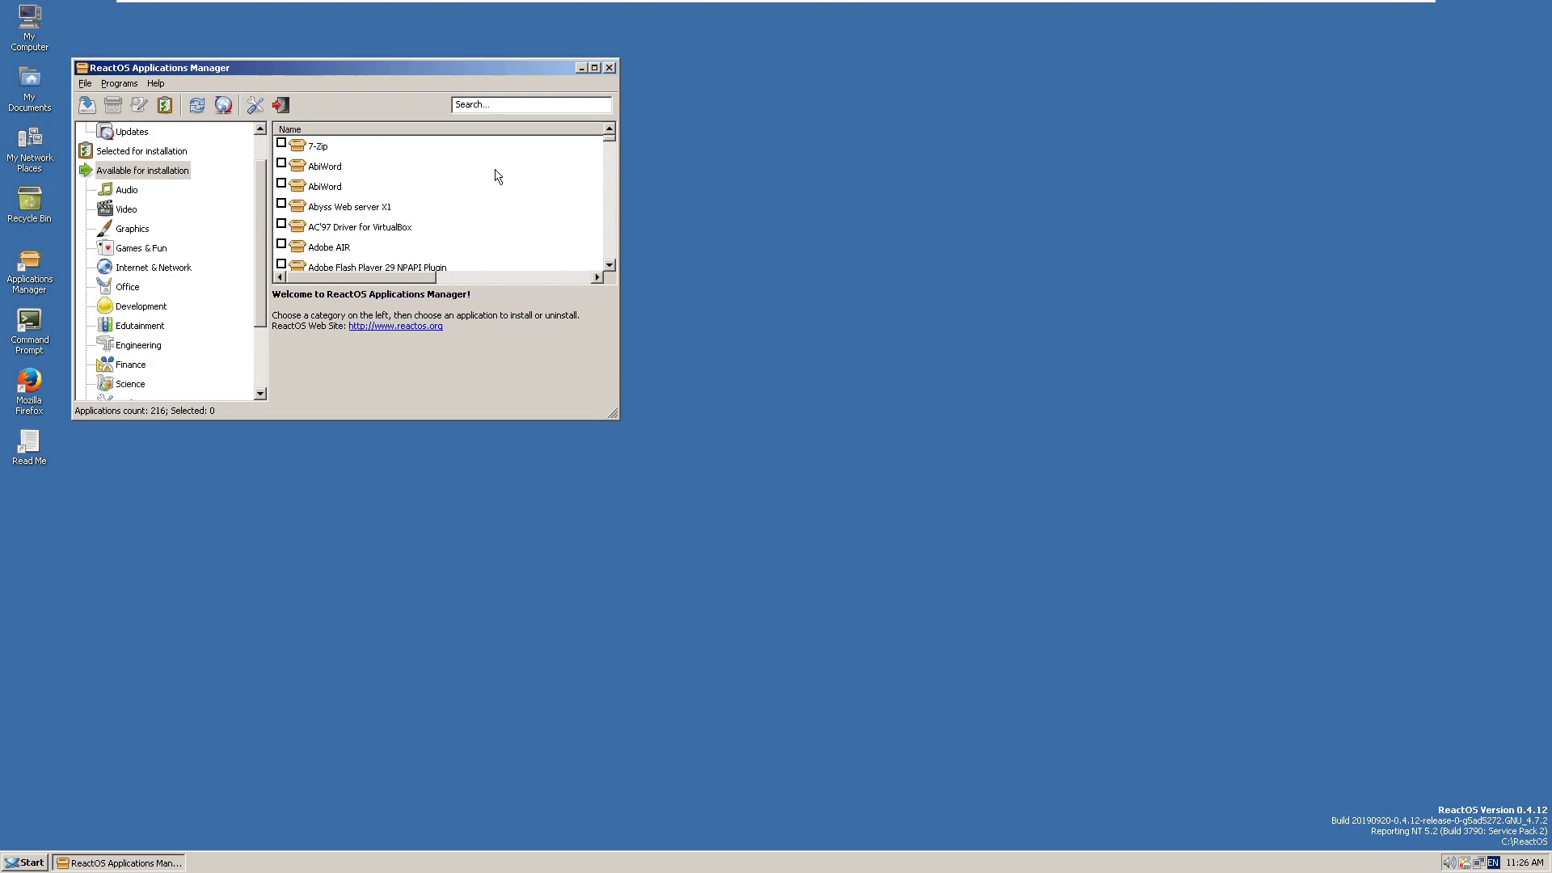
pyautogui.moveTo(612, 146)
pyautogui.mouseDown()
pyautogui.moveTo(615, 266)
pyautogui.moveTo(605, 137)
pyautogui.mouseUp()
pyautogui.click(558, 104)
pyautogui.write('Libre')
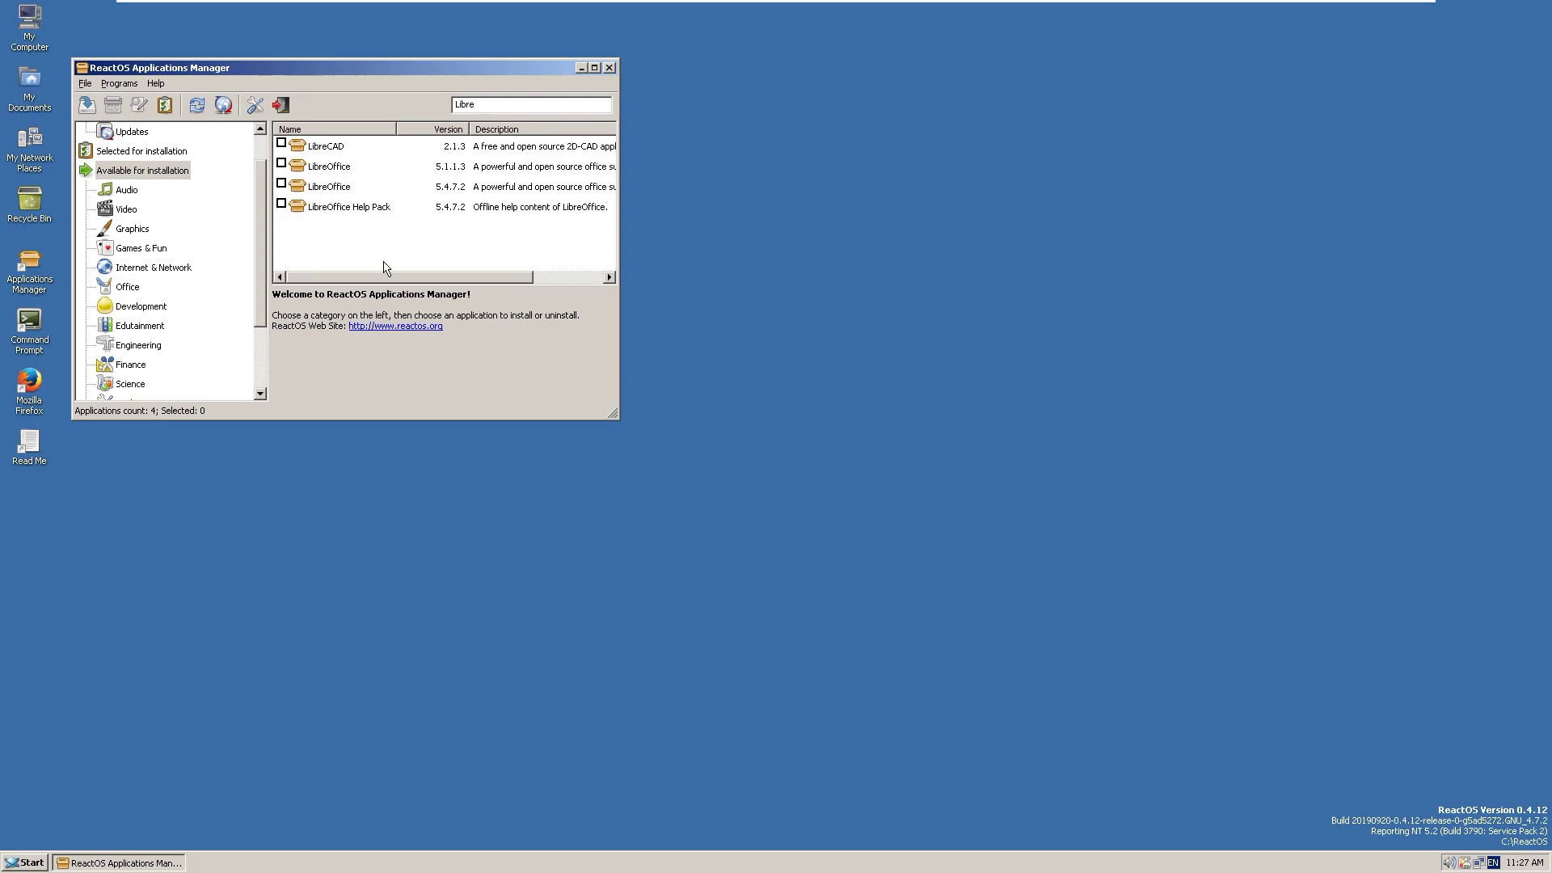
# Step: Start installing LibreOffice 5.4.7.2 and cancel its download
pyautogui.click(400, 187)
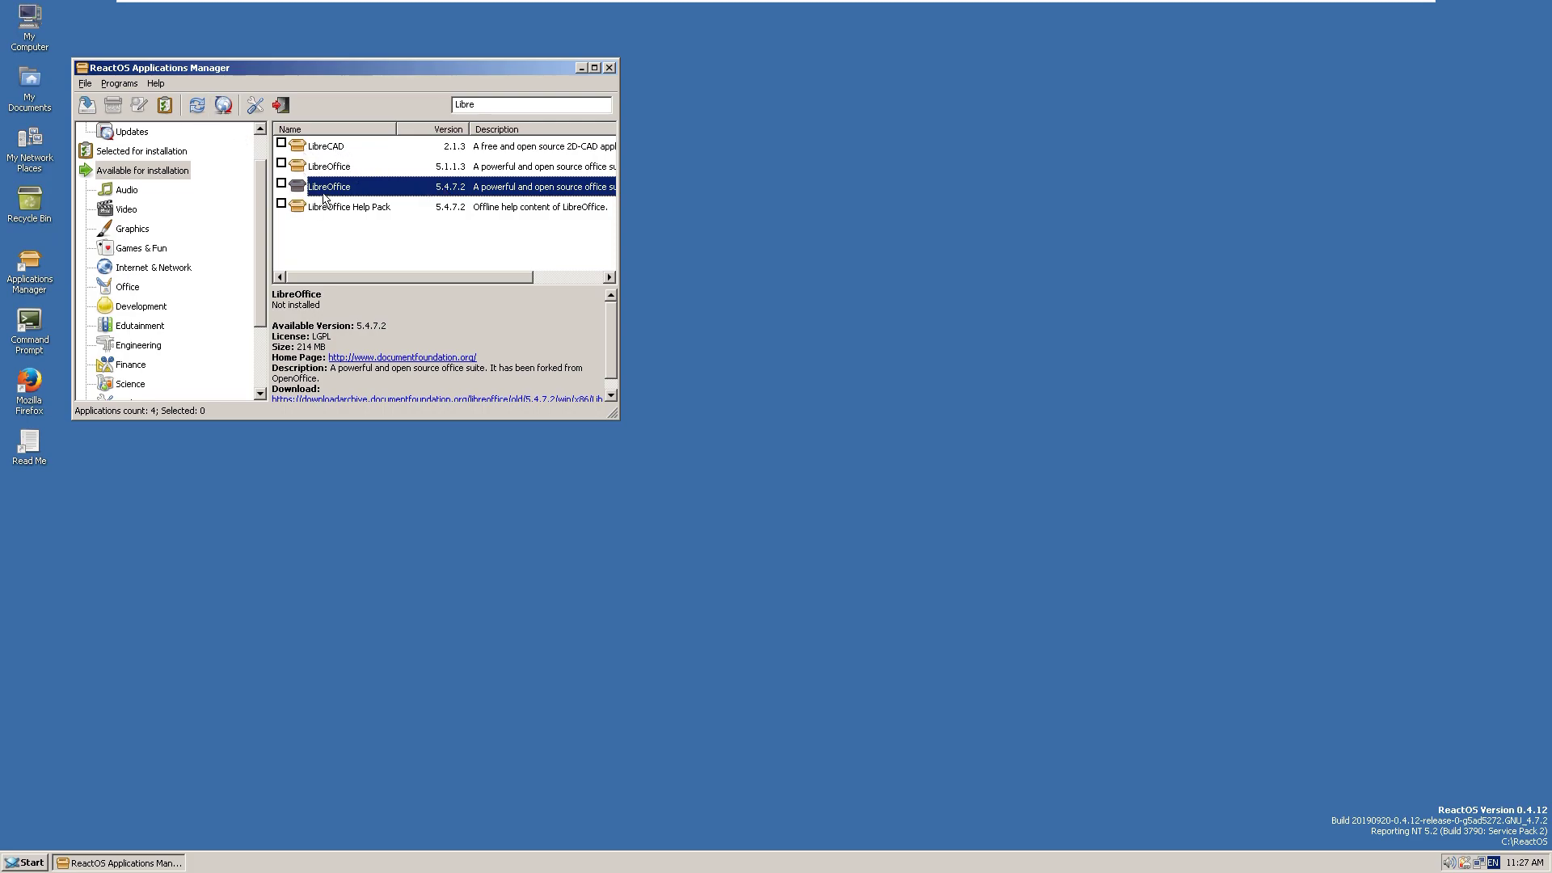
pyautogui.click(87, 106)
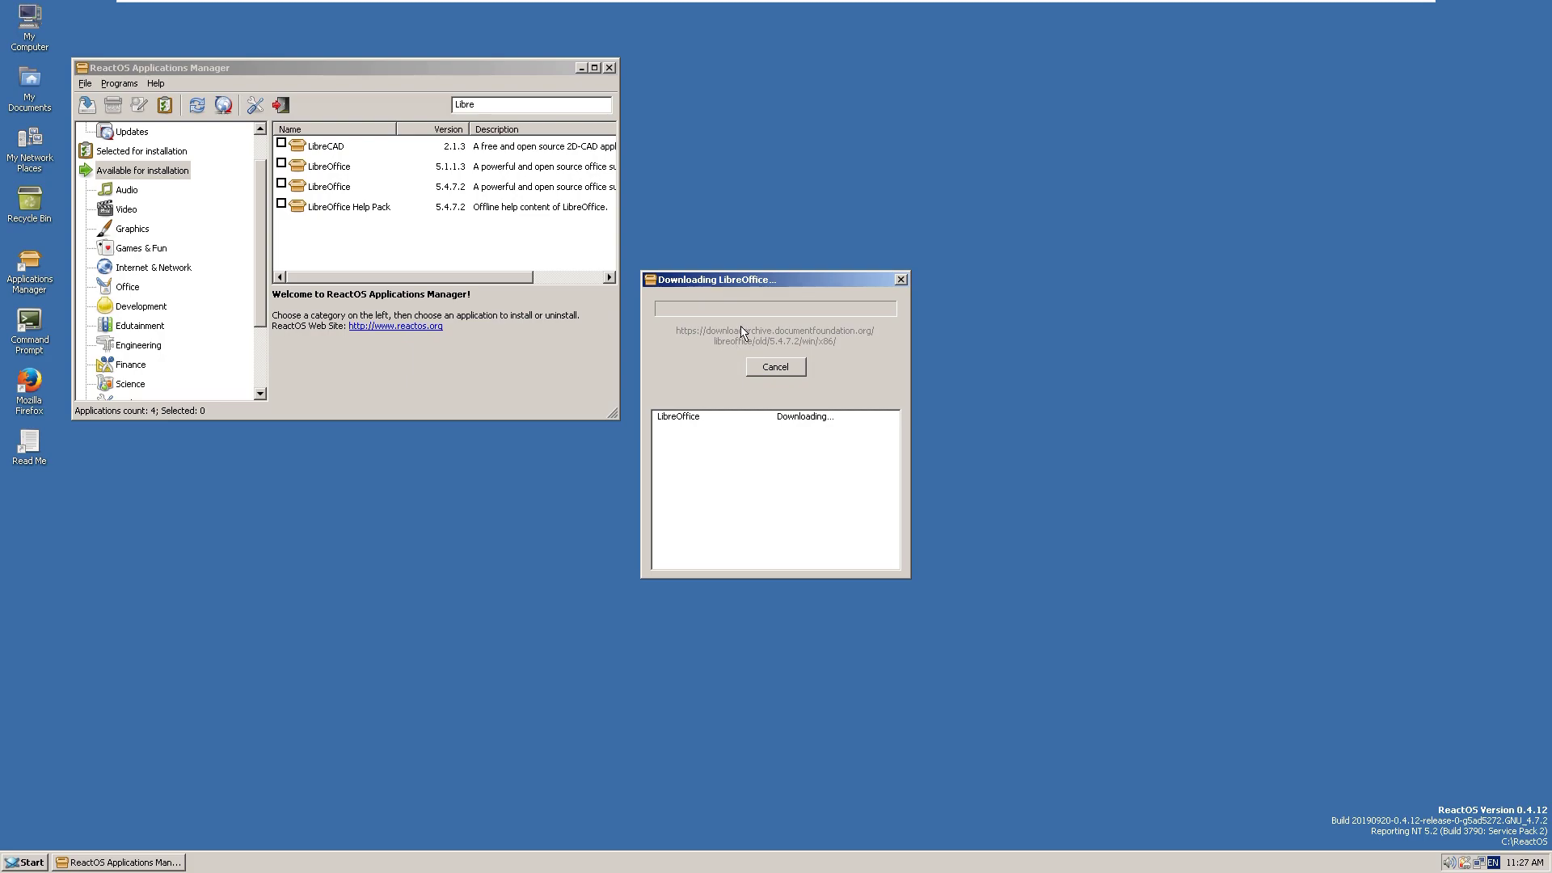
pyautogui.click(773, 367)
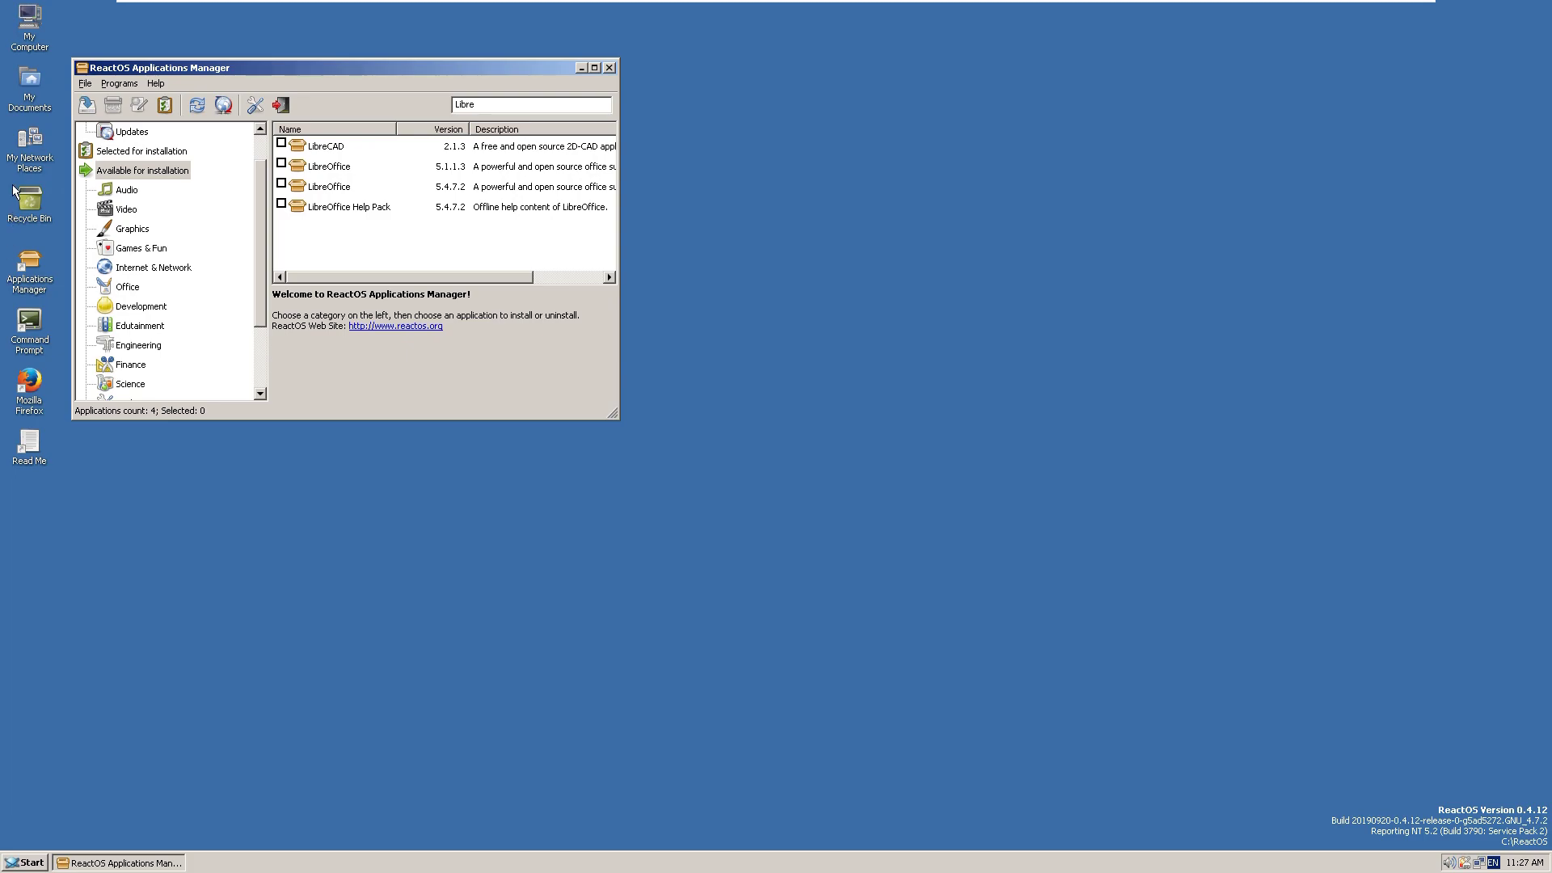
# Step: Open Mozilla Firefox and maximize its window
pyautogui.click(24, 862)
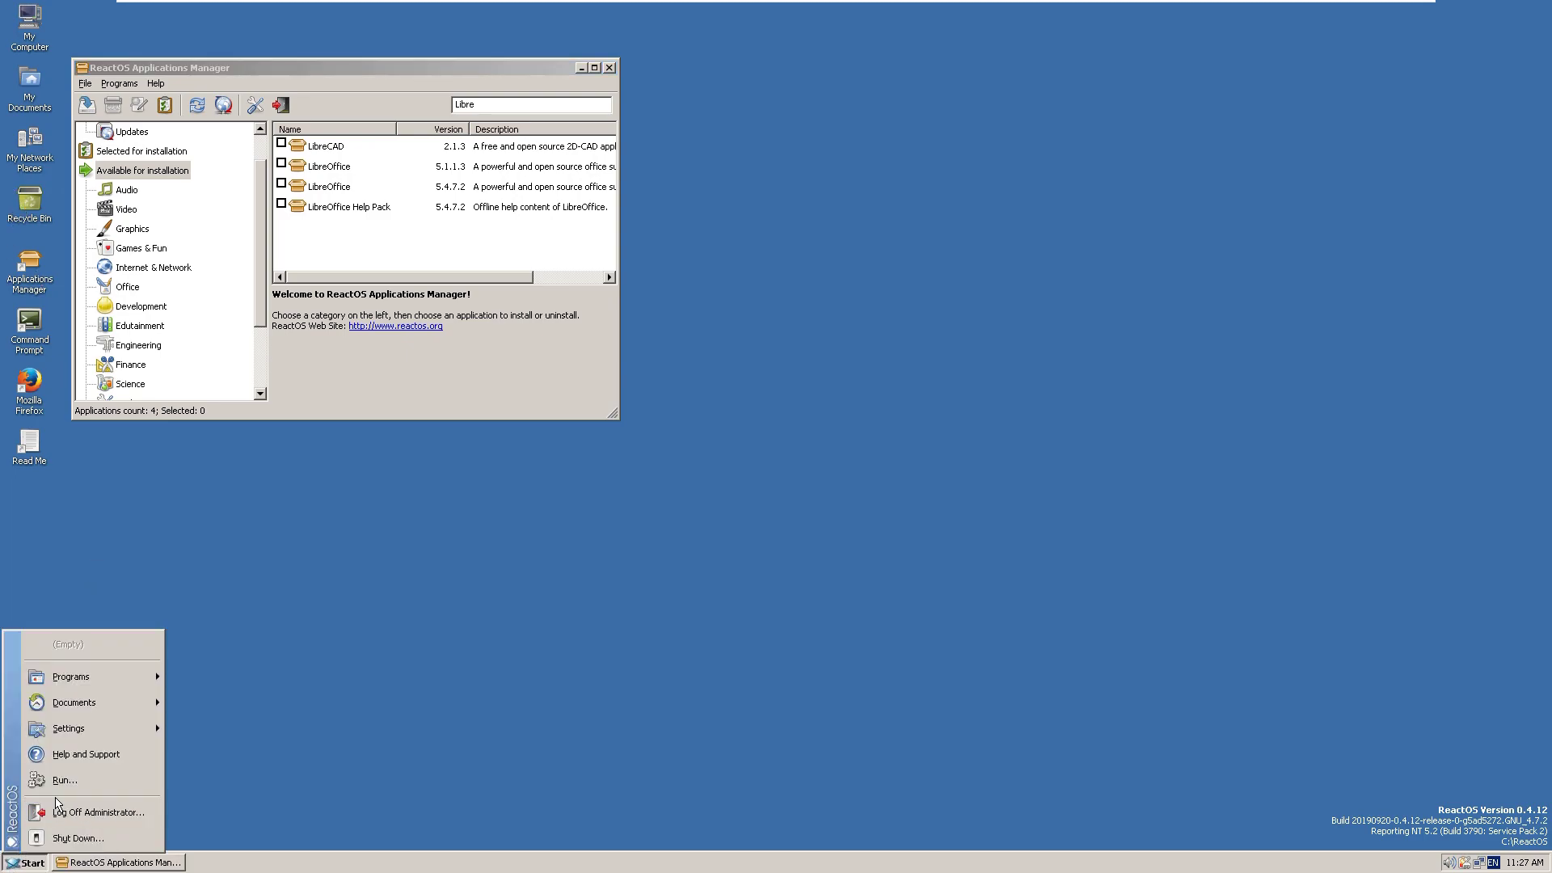
pyautogui.click(187, 506)
pyautogui.click(37, 401)
pyautogui.click(67, 438)
pyautogui.click(27, 394)
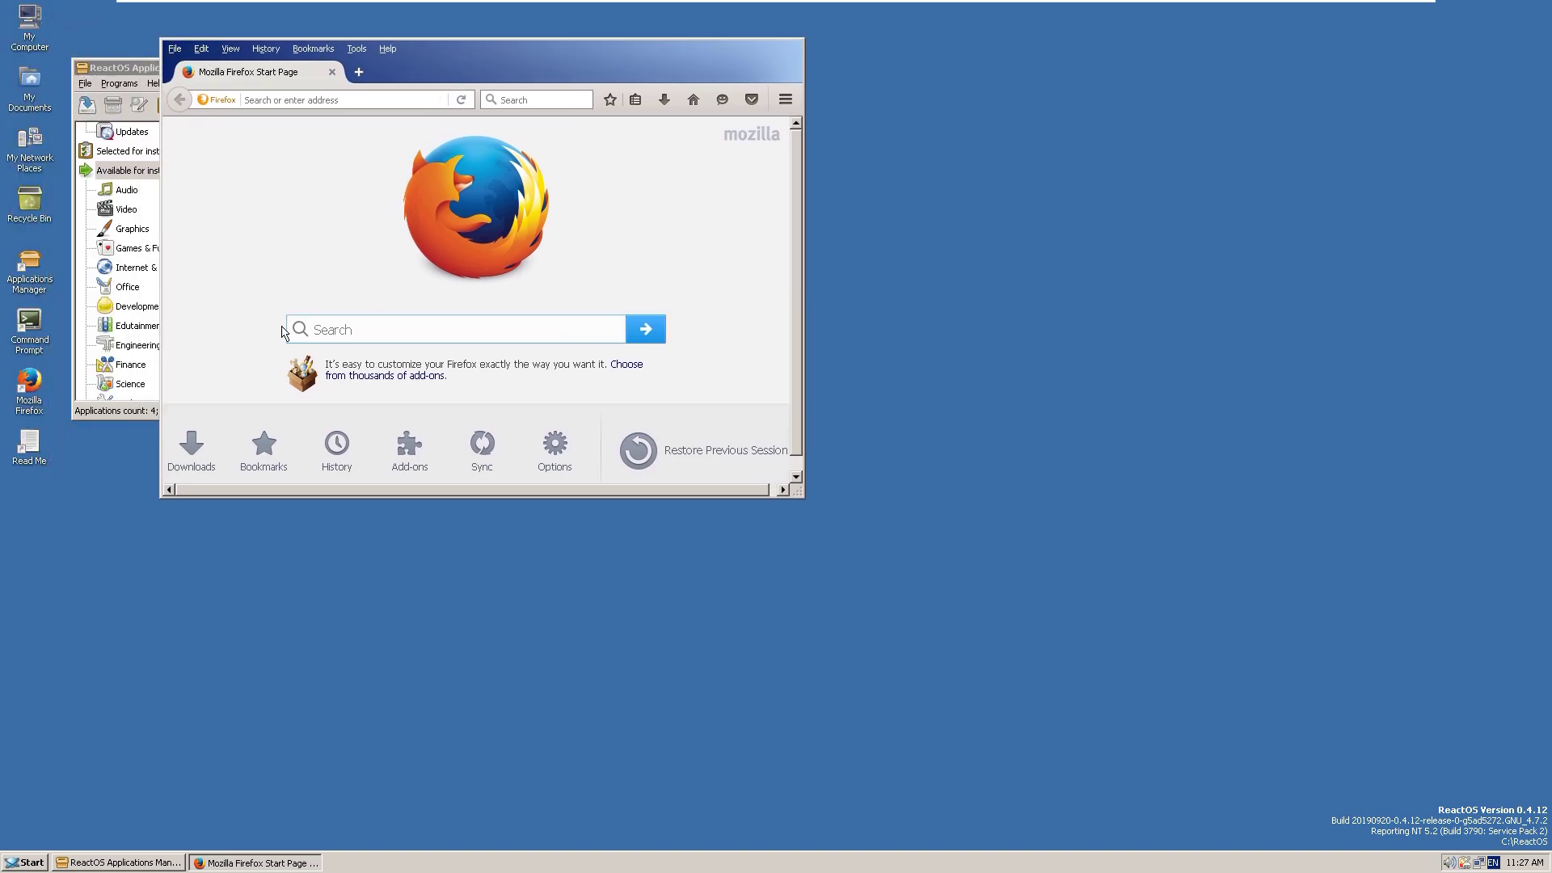
pyautogui.rightClick(251, 861)
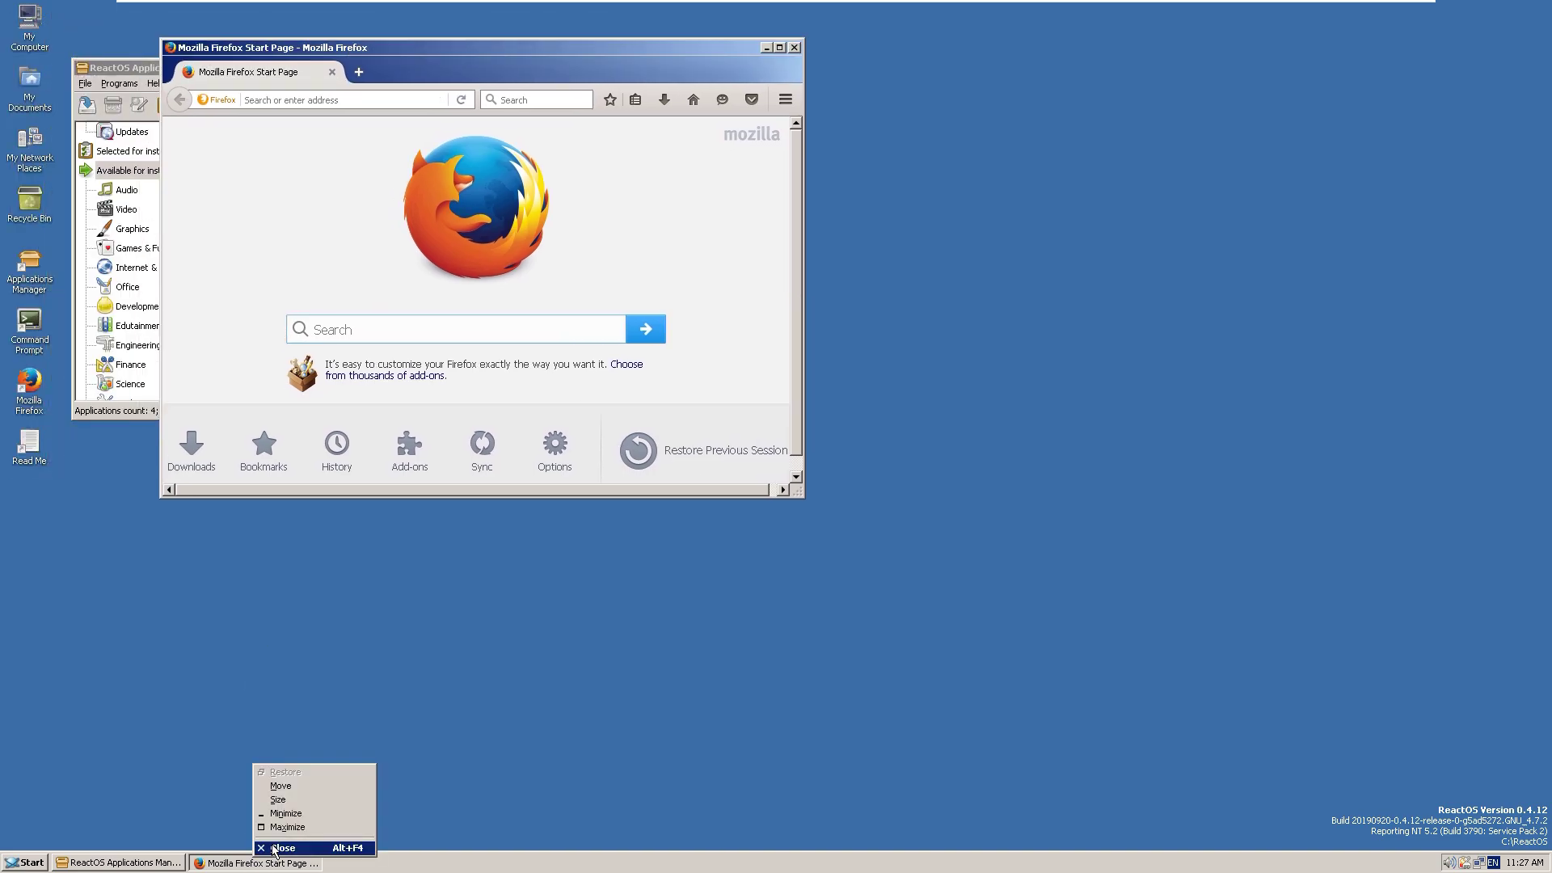
pyautogui.click(279, 828)
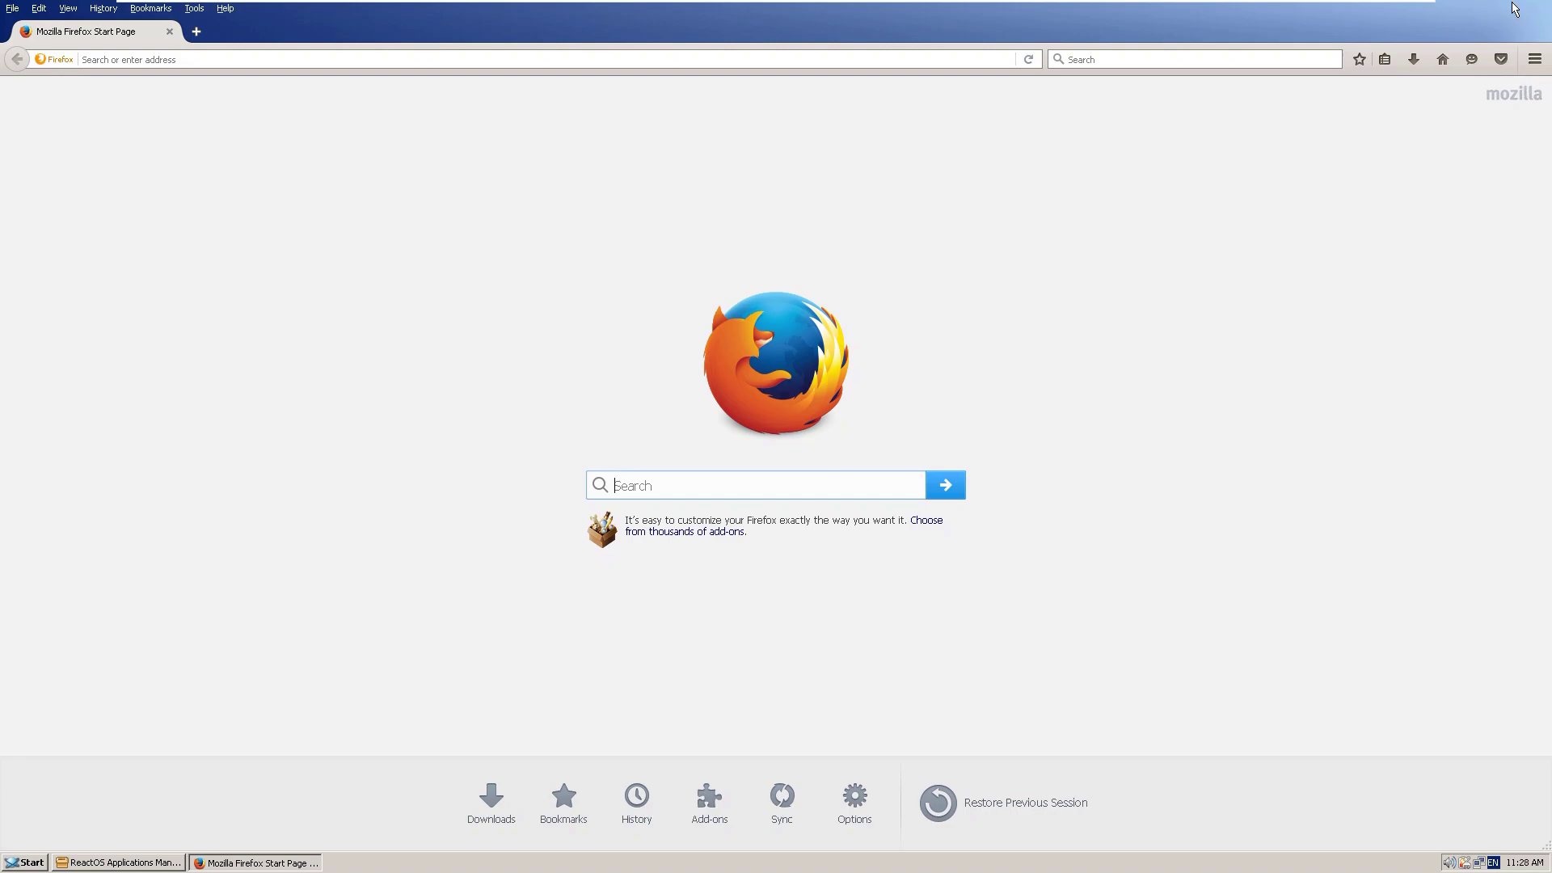
# Step: Look over the Firefox start page and the browser's main options, and close the browser
pyautogui.rightClick(254, 853)
pyautogui.click(547, 722)
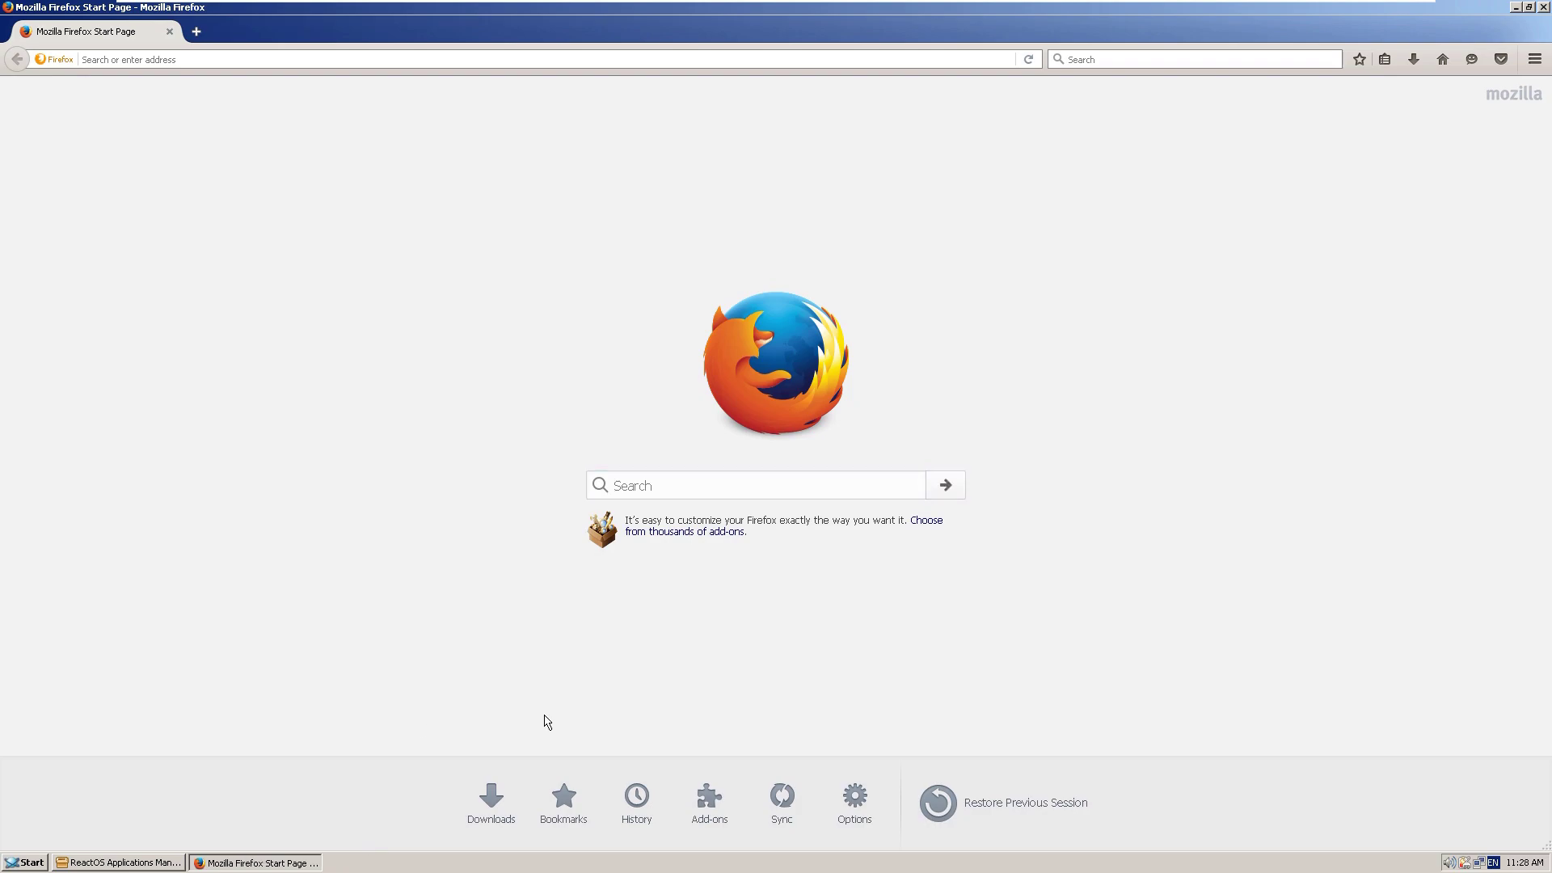
pyautogui.click(634, 482)
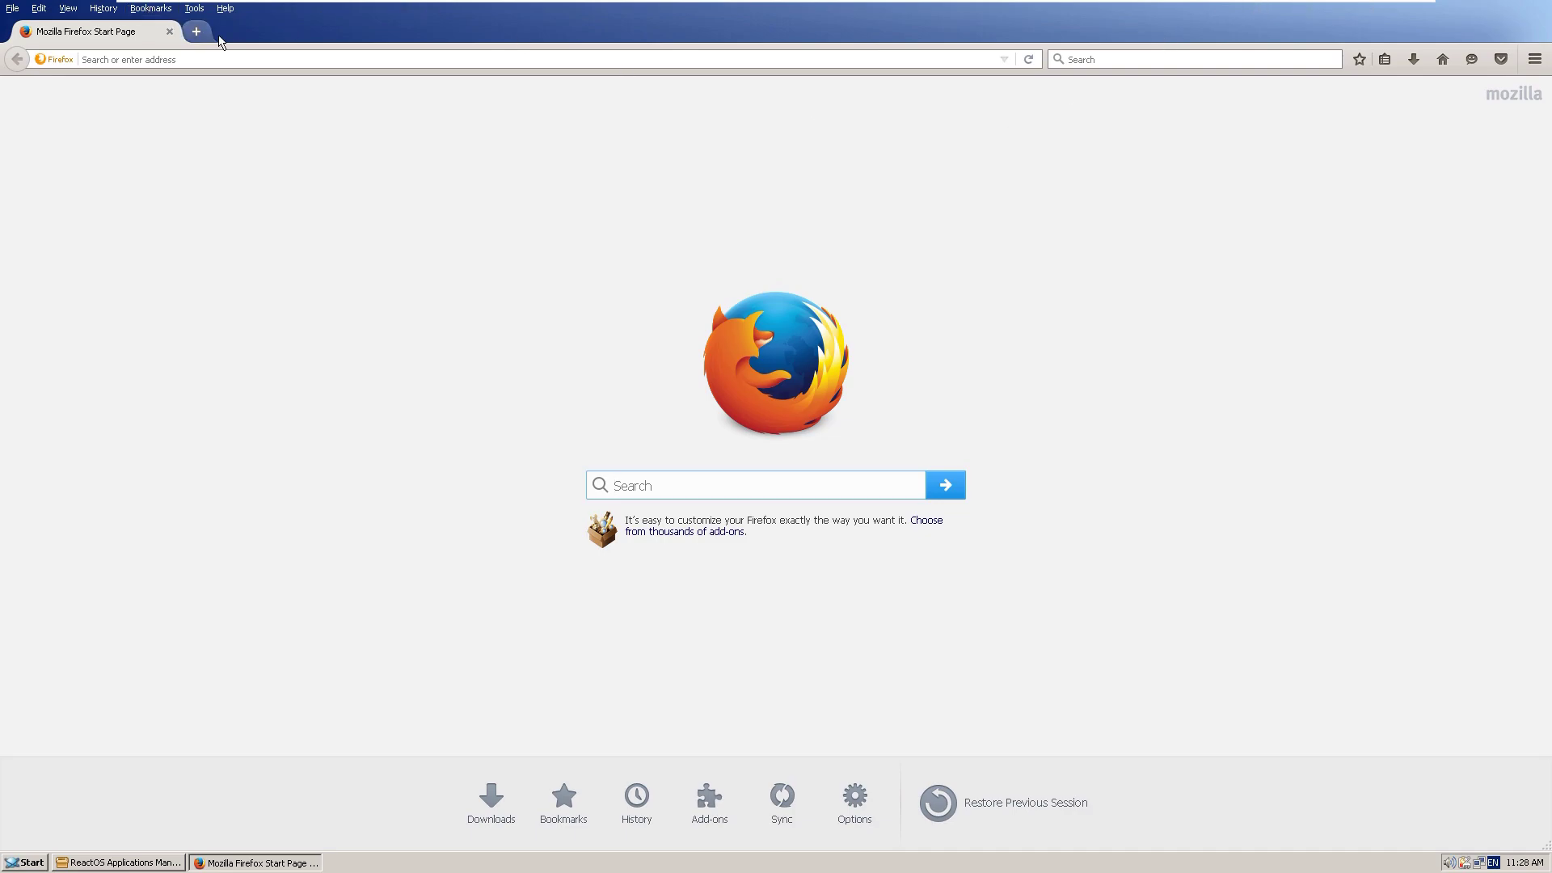
pyautogui.rightClick(258, 867)
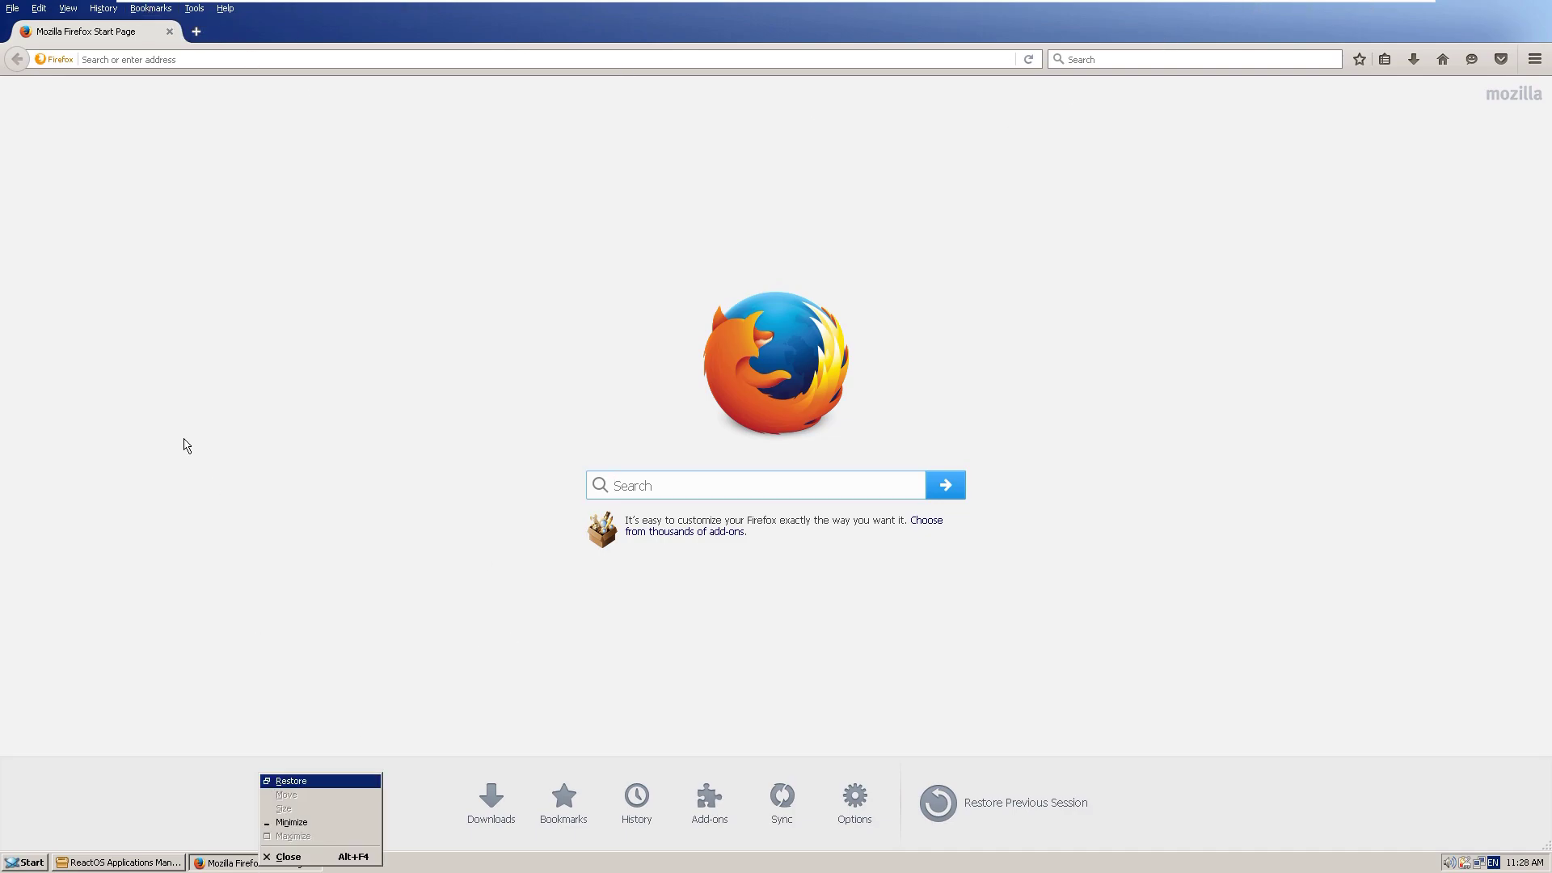
pyautogui.click(345, 398)
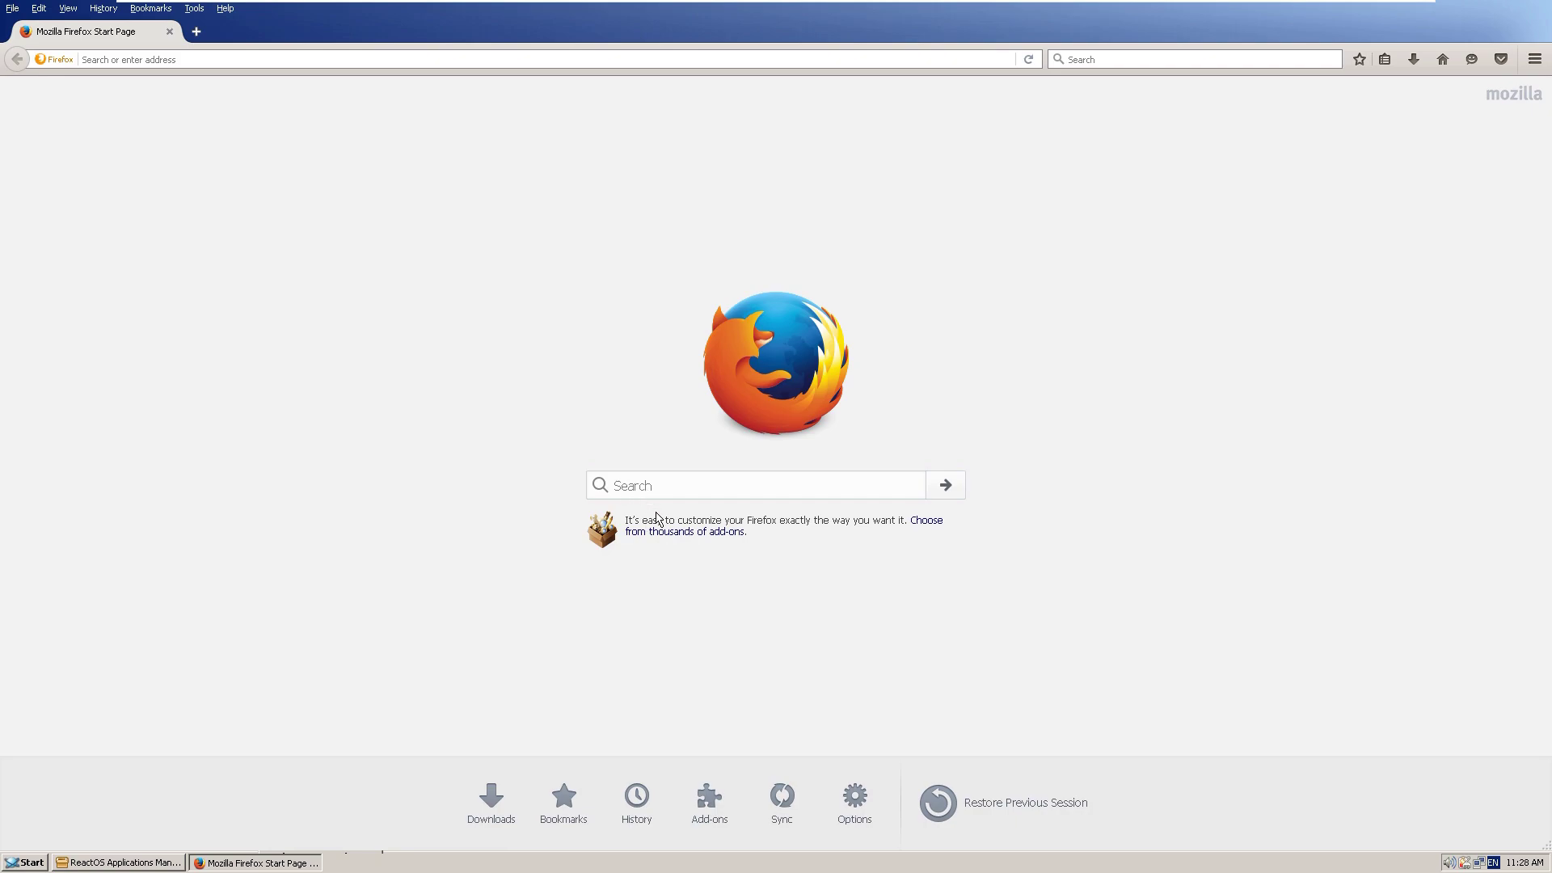
pyautogui.click(1535, 63)
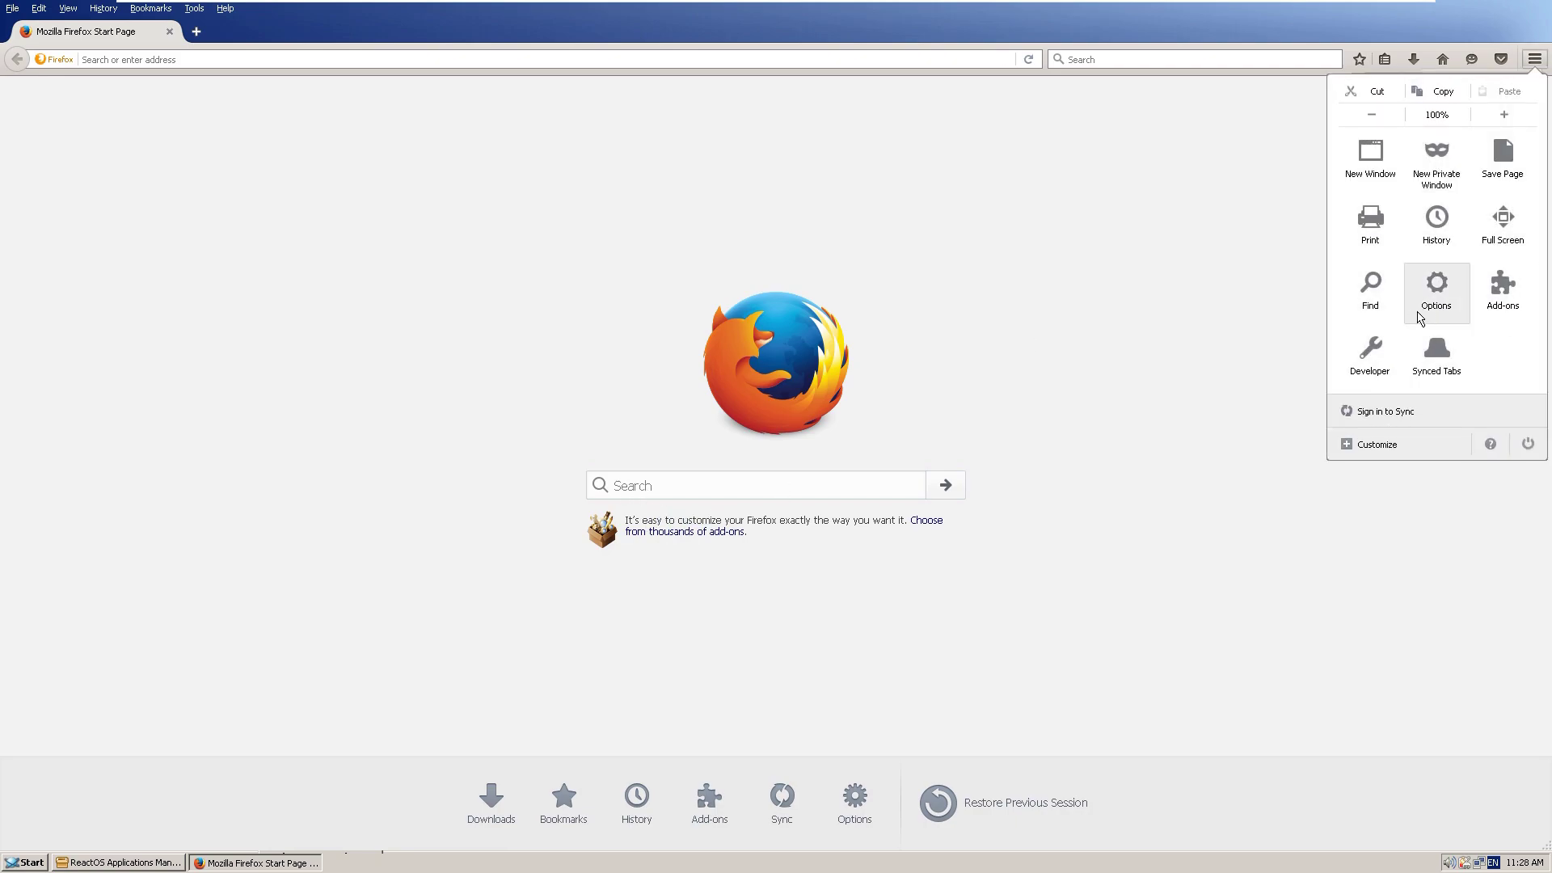
pyautogui.click(1190, 282)
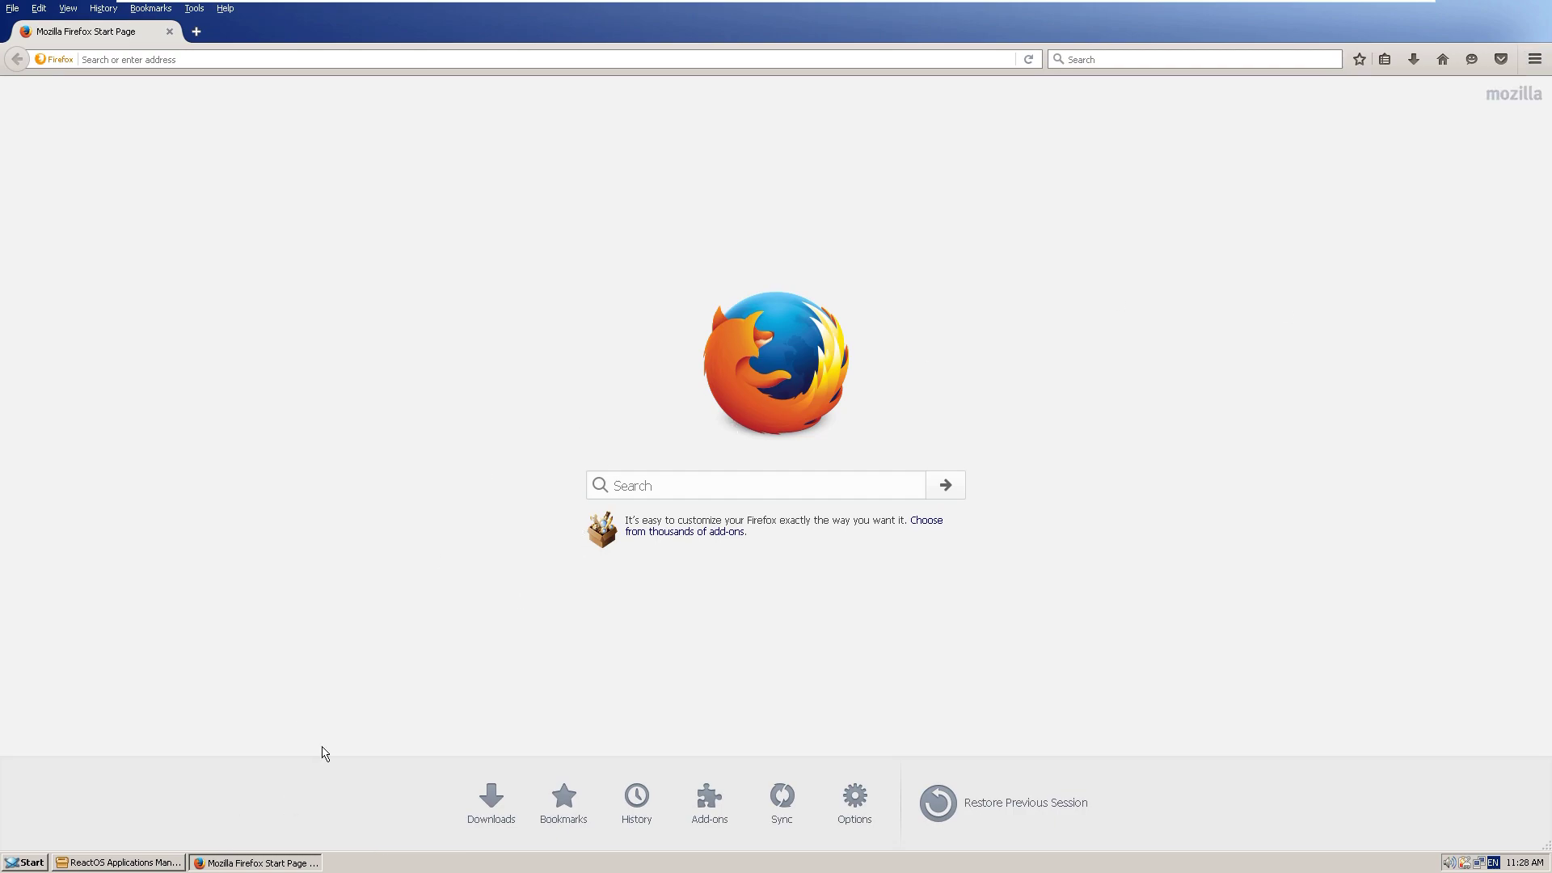
pyautogui.rightClick(233, 865)
pyautogui.click(255, 857)
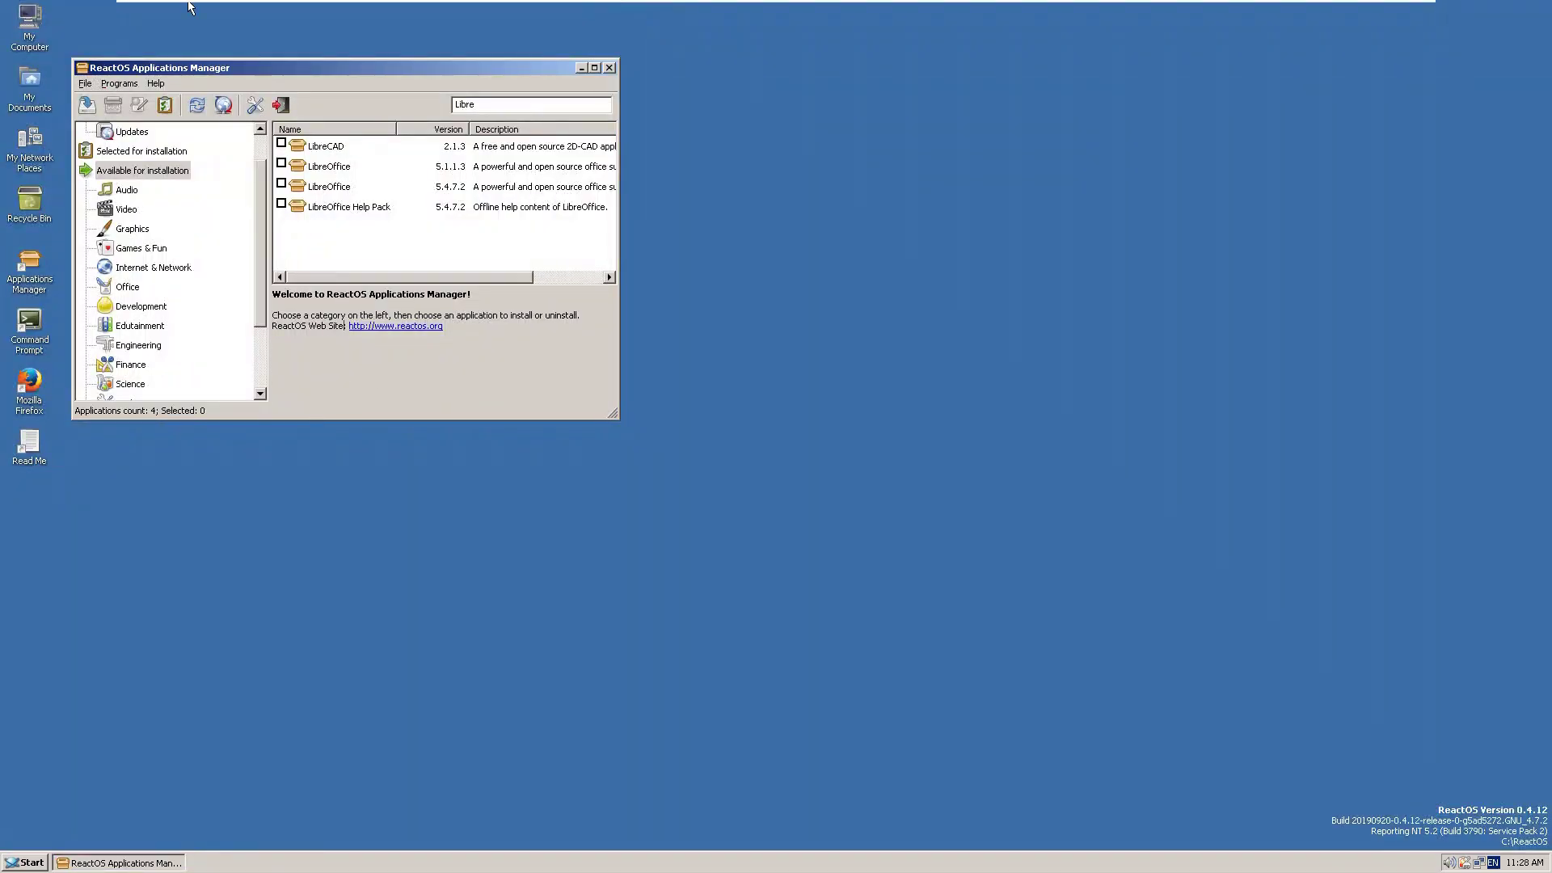
# Step: View the installed applications in the Applications Manager with the "Libre" search text cleared
pyautogui.scroll(1, 197, 125)
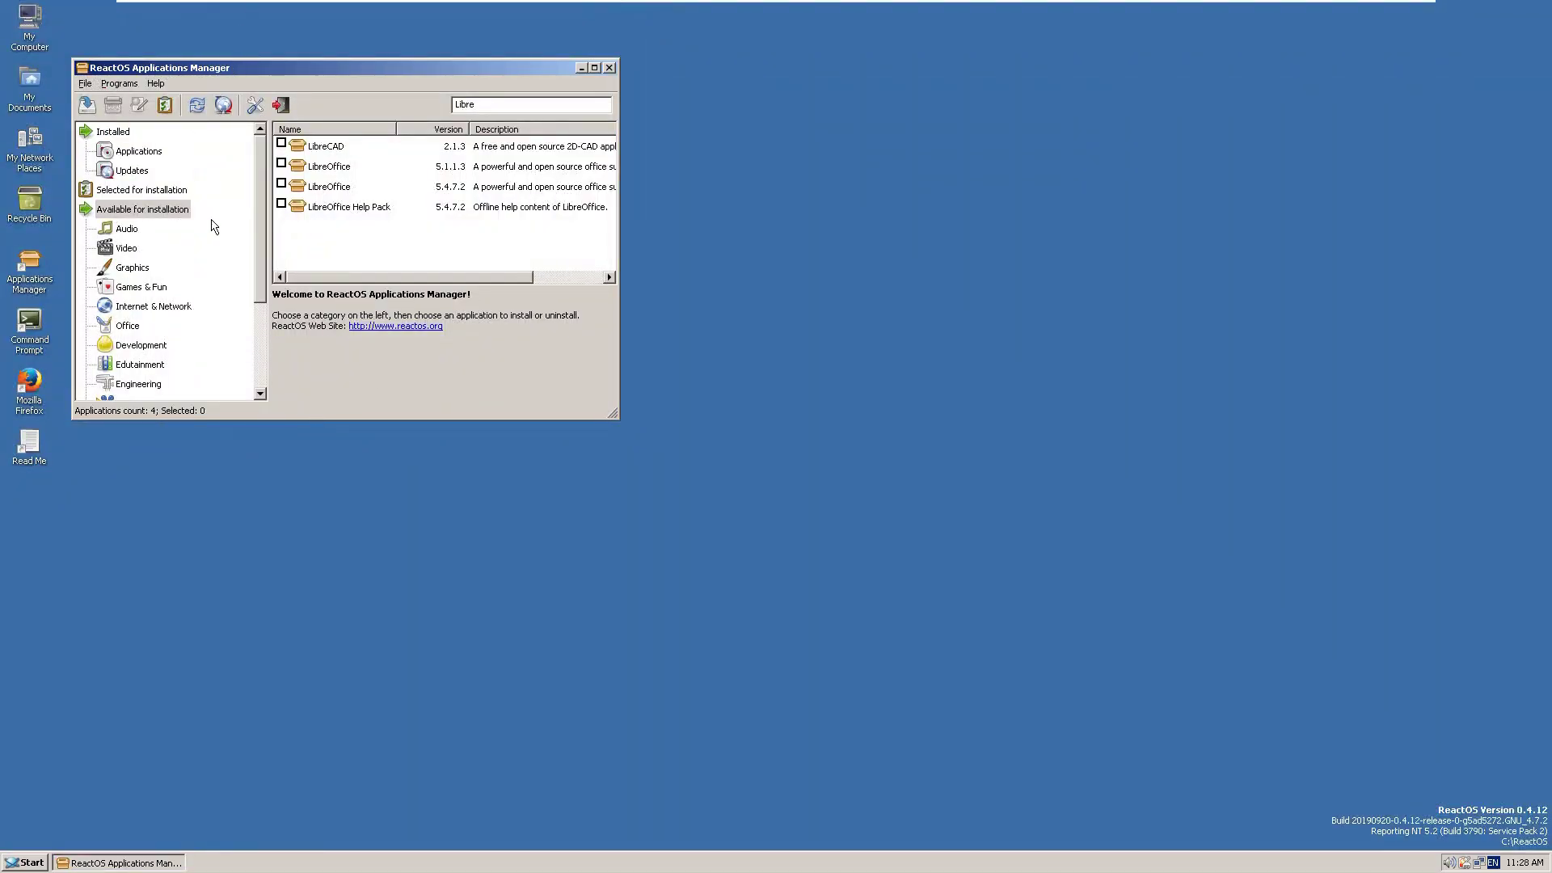
pyautogui.click(135, 154)
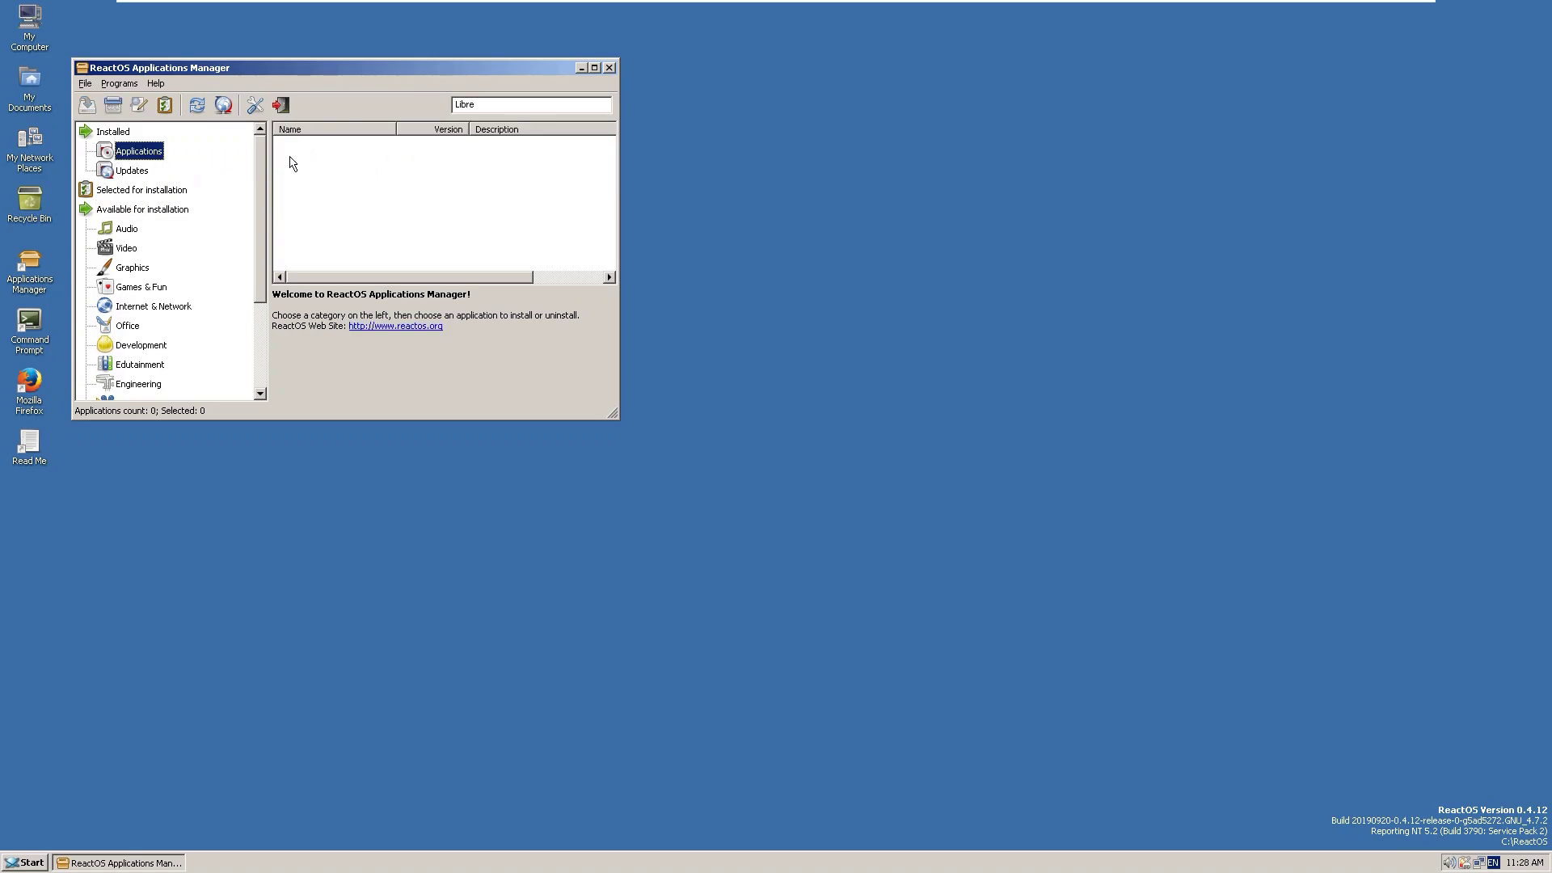
pyautogui.click(107, 134)
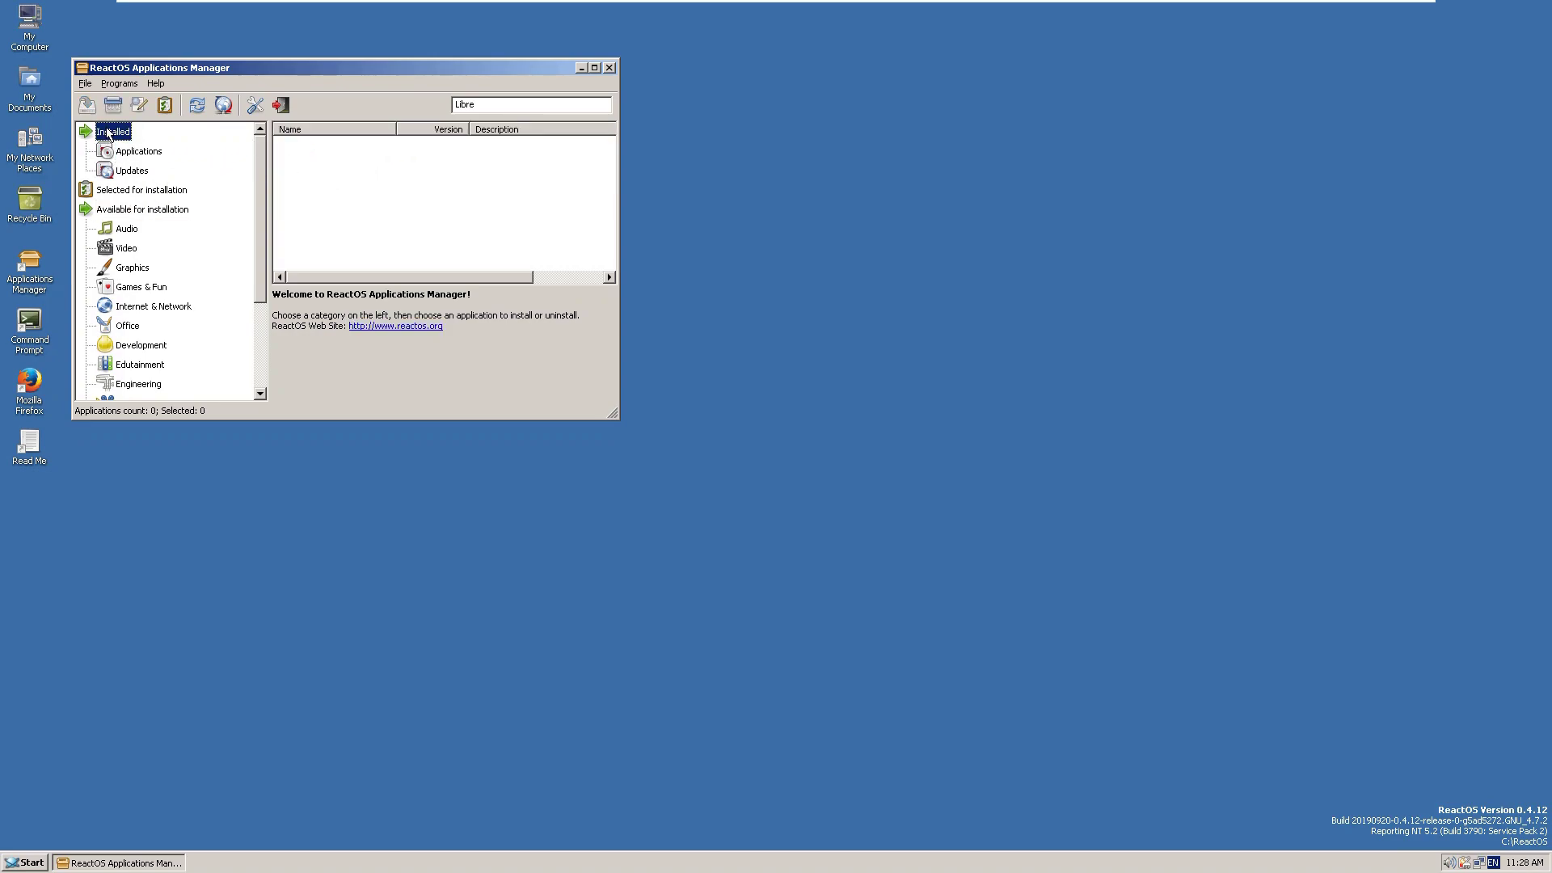
pyautogui.click(143, 152)
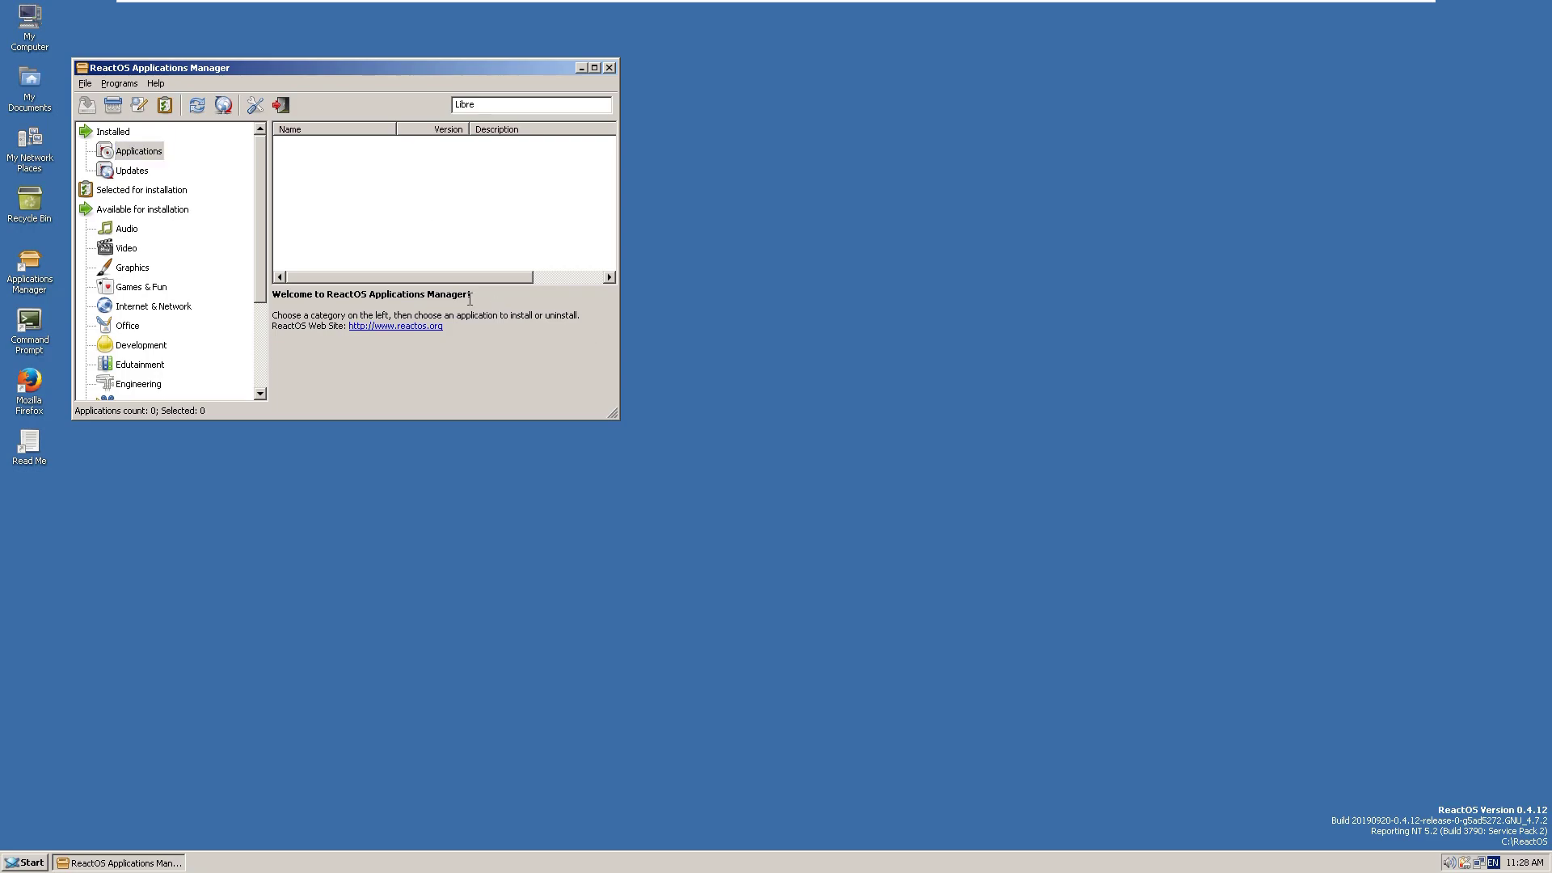
pyautogui.moveTo(425, 278)
pyautogui.mouseDown()
pyautogui.moveTo(453, 284)
pyautogui.moveTo(407, 289)
pyautogui.mouseUp()
pyautogui.click(134, 152)
pyautogui.click(537, 103)
pyautogui.press('BackSpace')
pyautogui.click(376, 246)
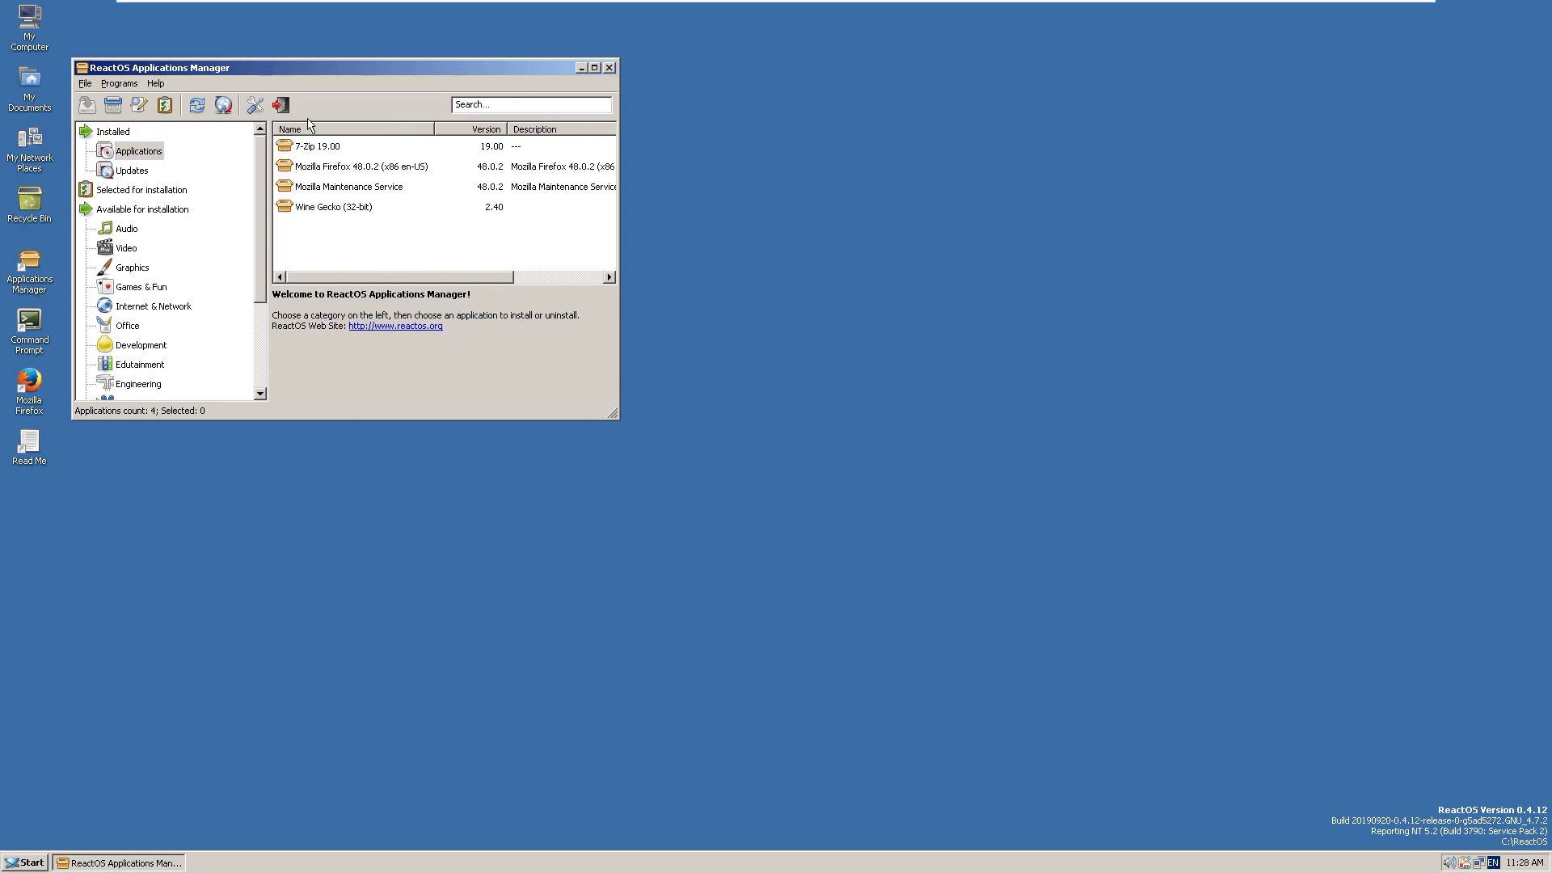
# Step: View the details and available program actions for the installed 7-Zip 19.00, and close the Applications Manager
pyautogui.click(305, 148)
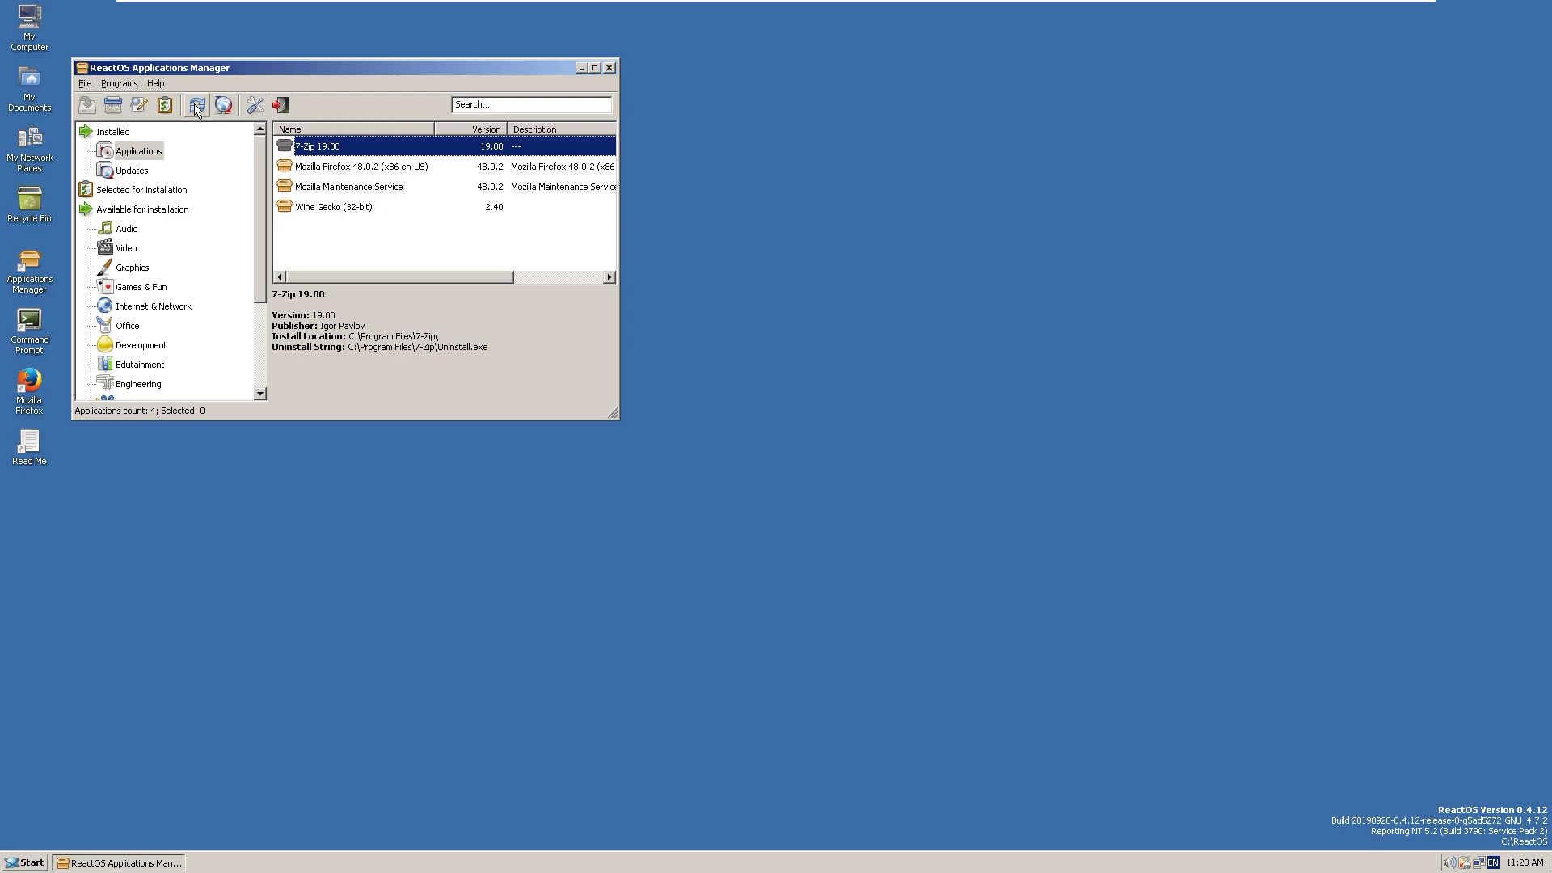
pyautogui.click(119, 84)
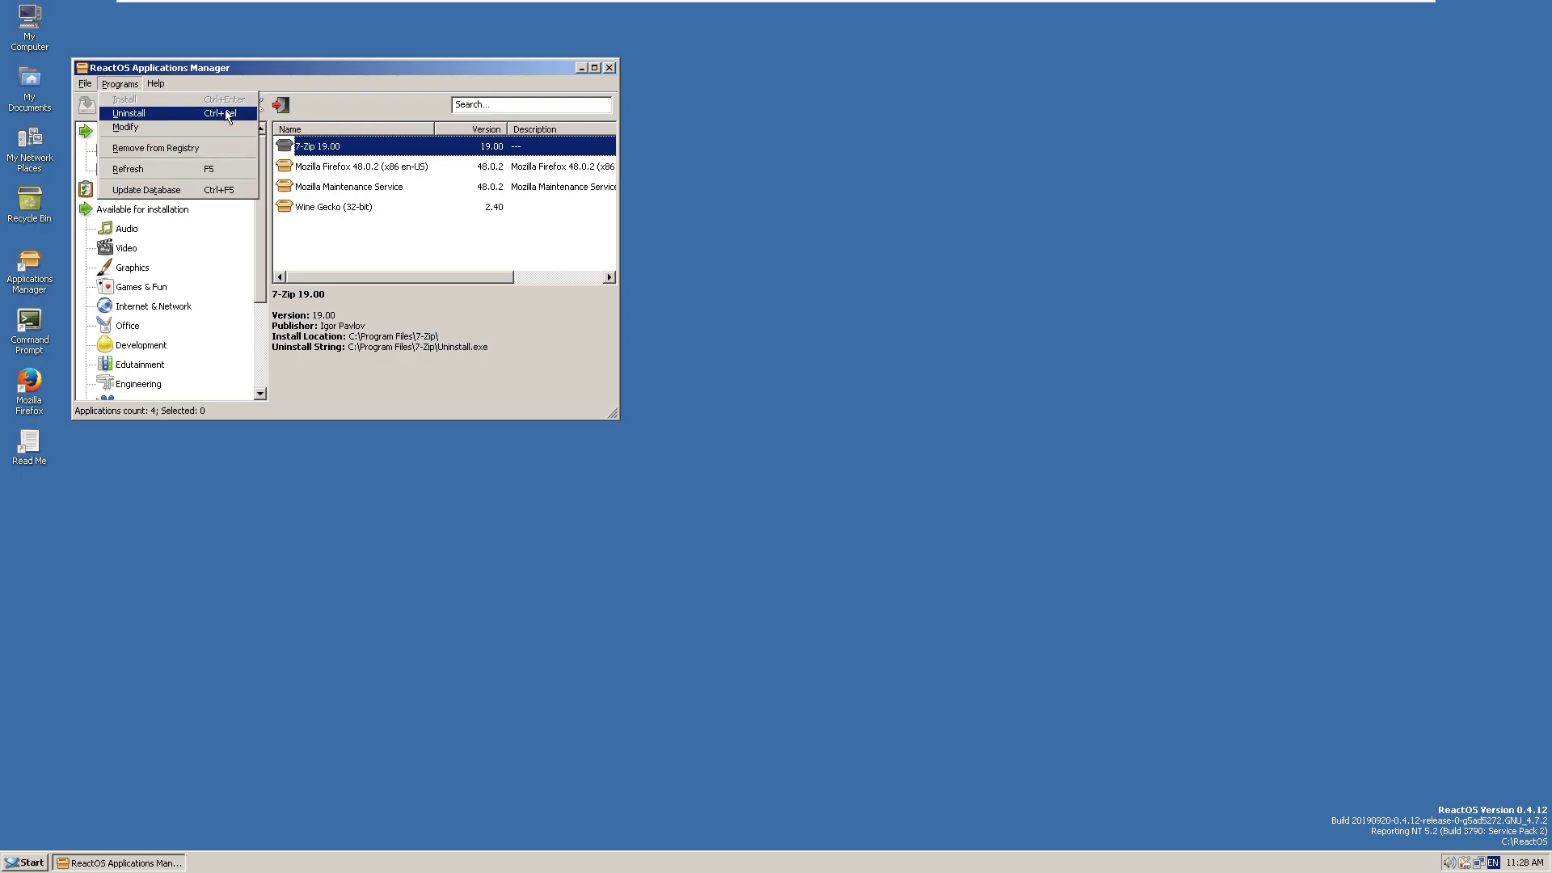
pyautogui.click(407, 99)
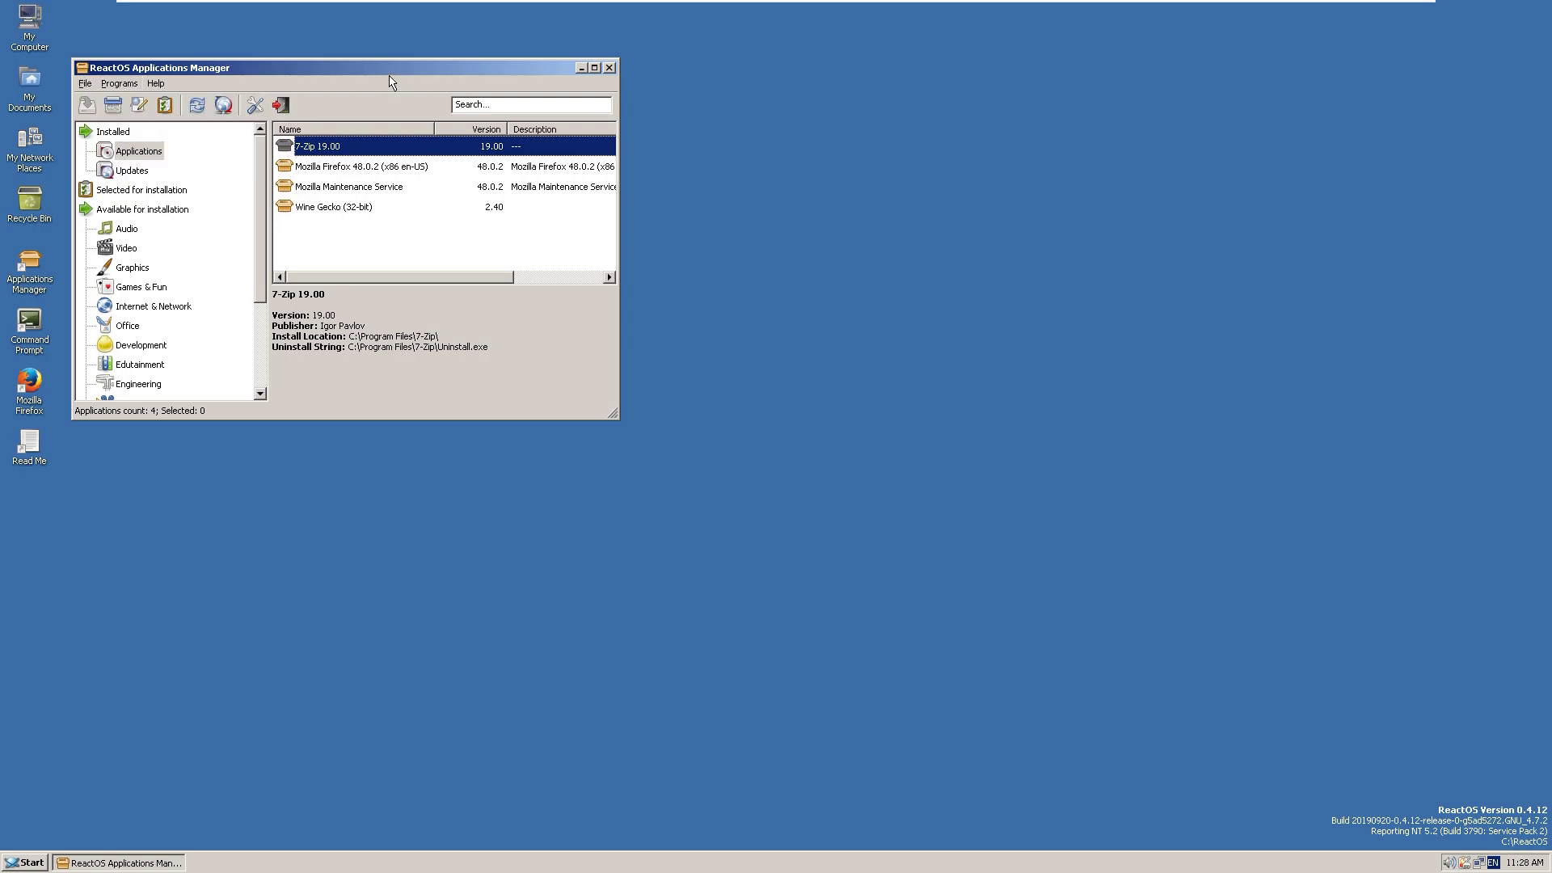
pyautogui.click(610, 69)
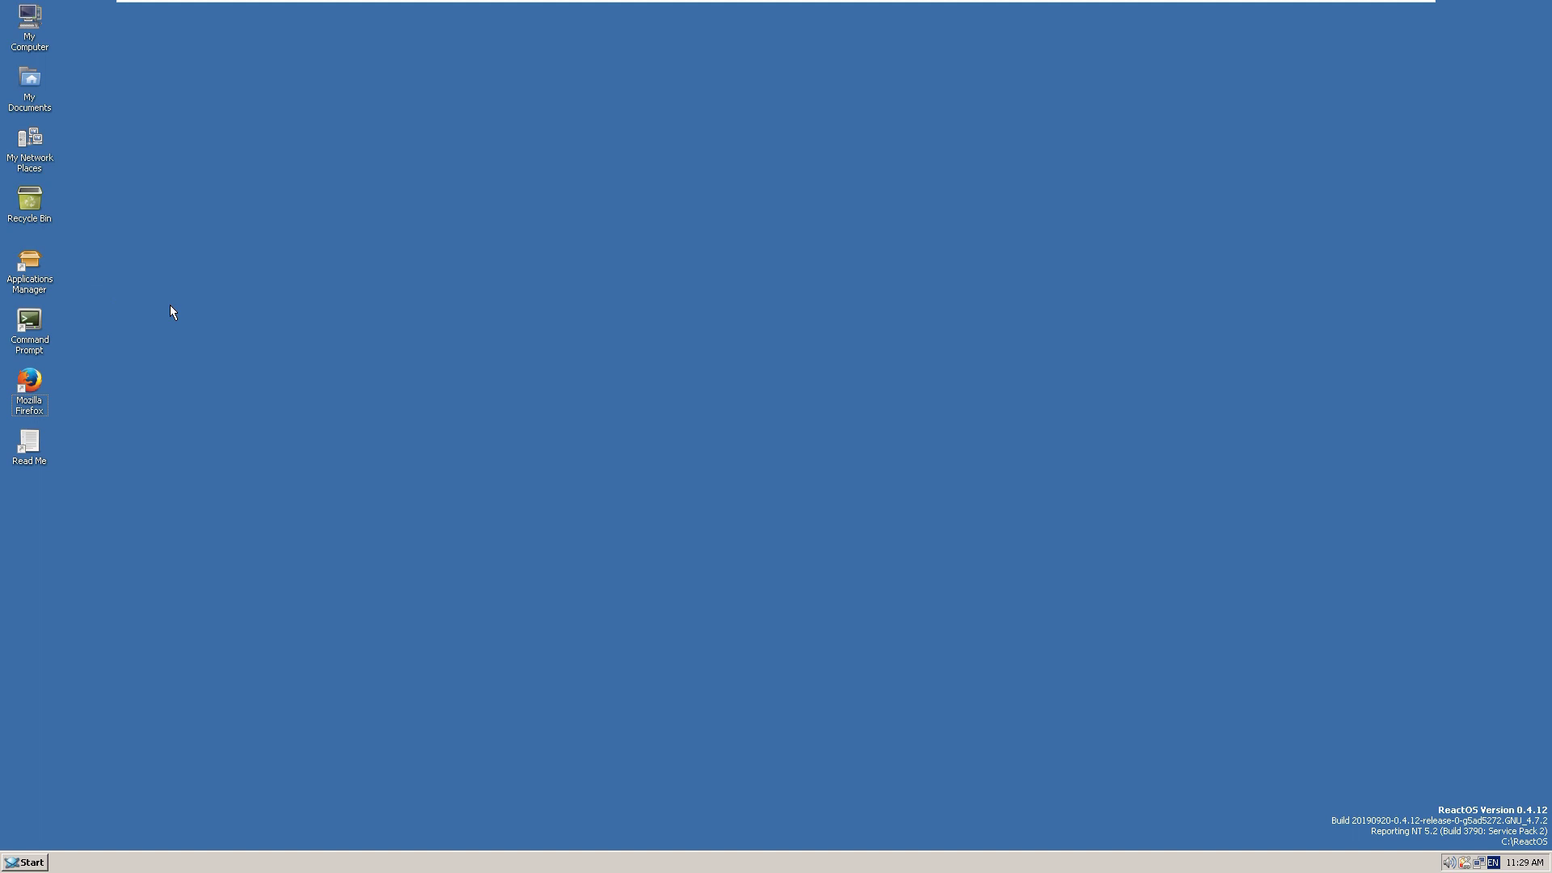
# Step: Reopen the Applications Manager from the desktop
pyautogui.click(37, 277)
pyautogui.press('F2')
pyautogui.press('Escape')
pyautogui.doubleClick(25, 279)
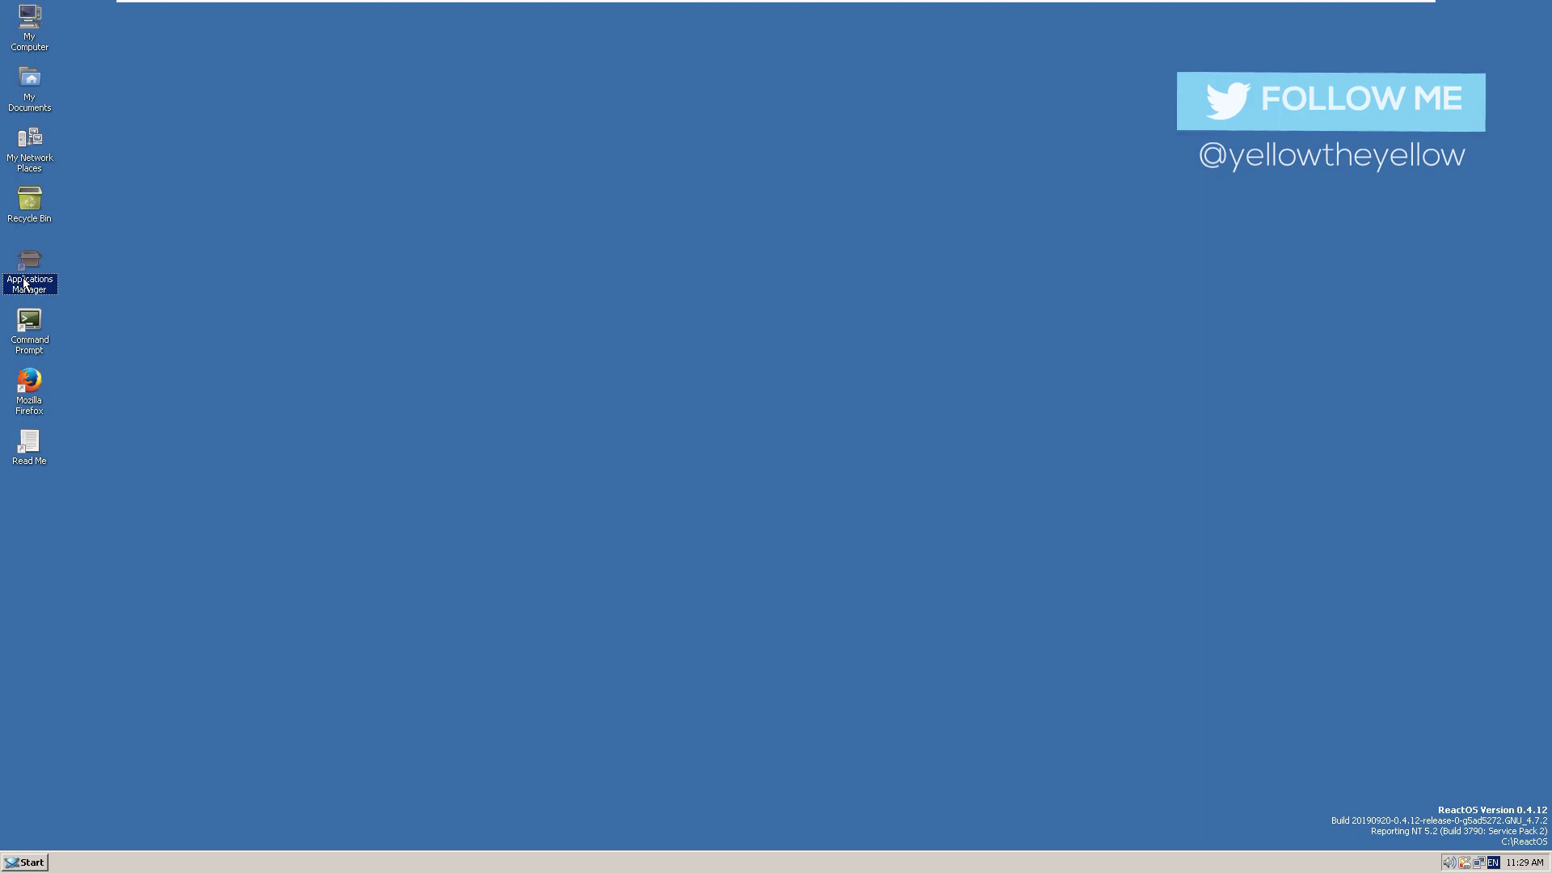
# Step: Search the Applications Manager for "WinRAR", clear the search text, and close the Applications Manager
pyautogui.click(492, 104)
pyautogui.write('WinRAR')
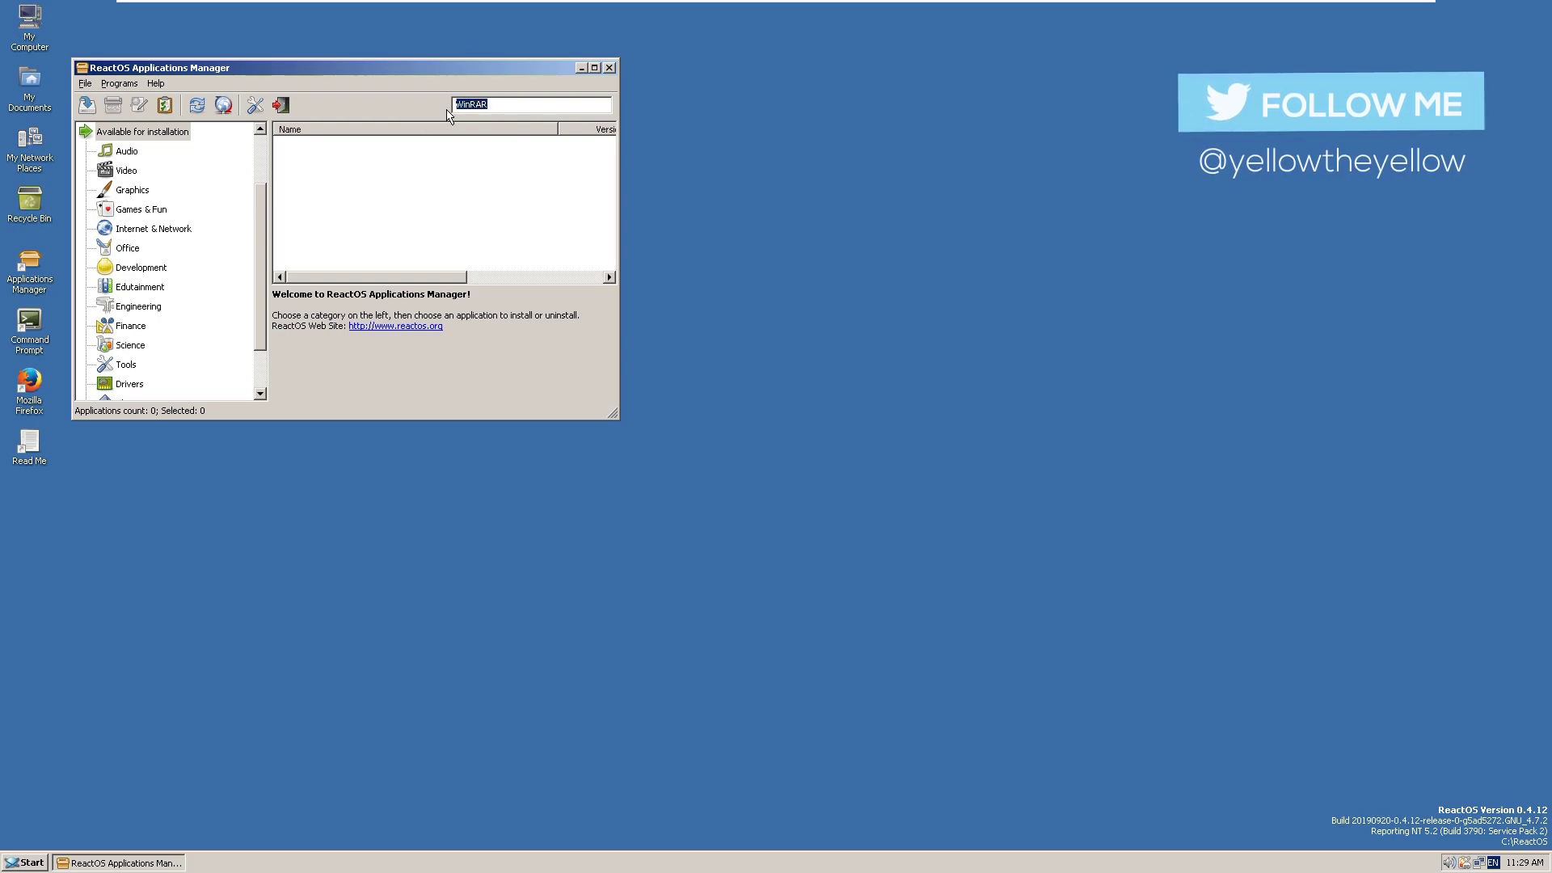
pyautogui.press('BackSpace')
pyautogui.press('BackSpace')
pyautogui.press('BackSpace')
pyautogui.press('BackSpace')
pyautogui.press('BackSpace')
pyautogui.press('BackSpace')
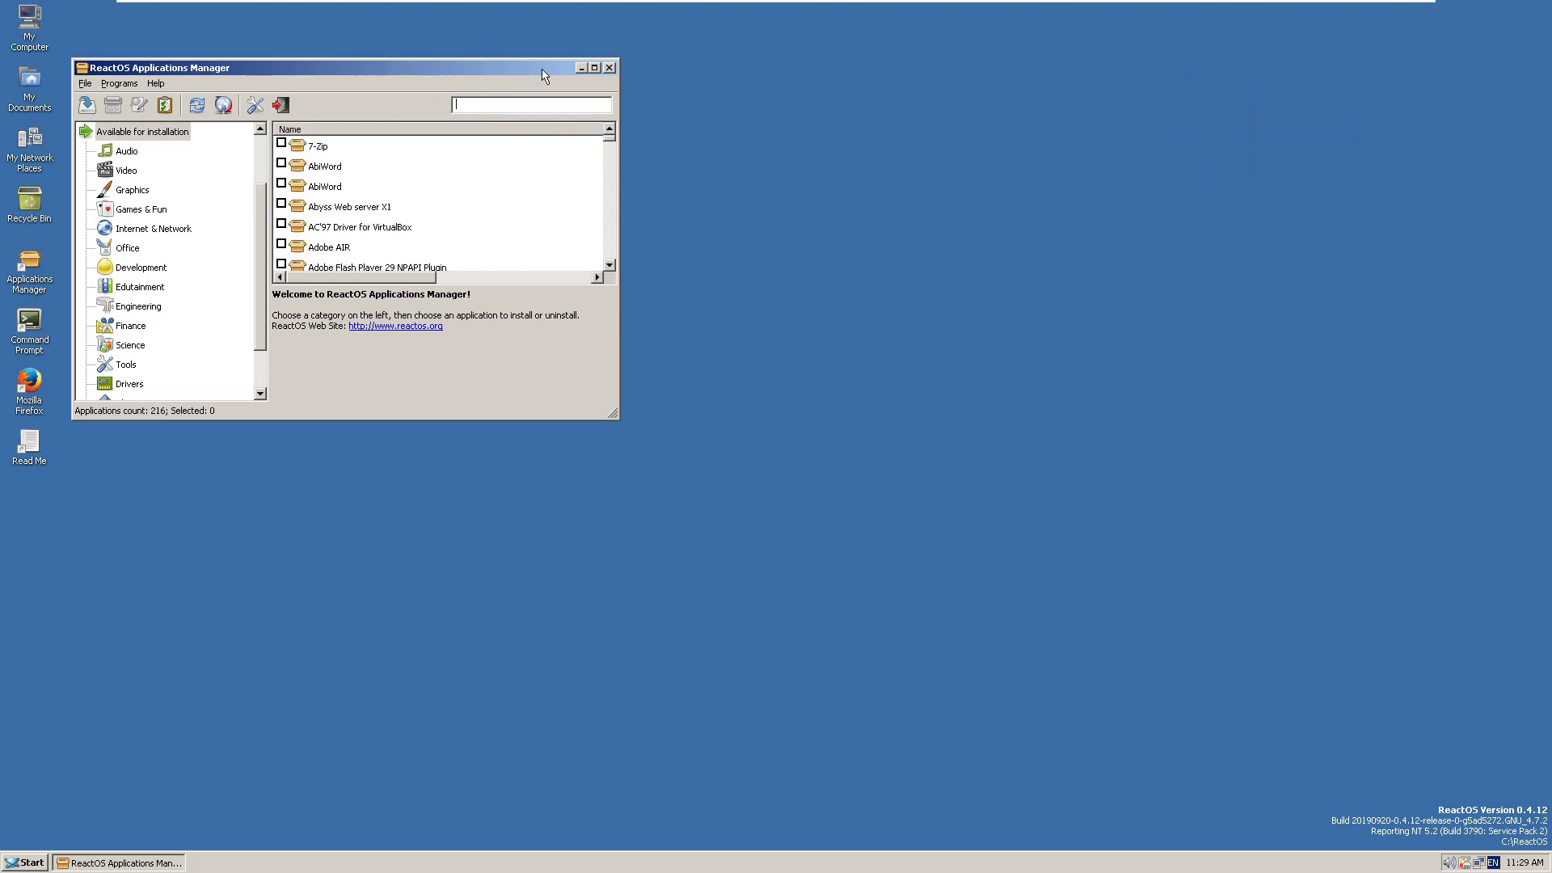
pyautogui.click(610, 68)
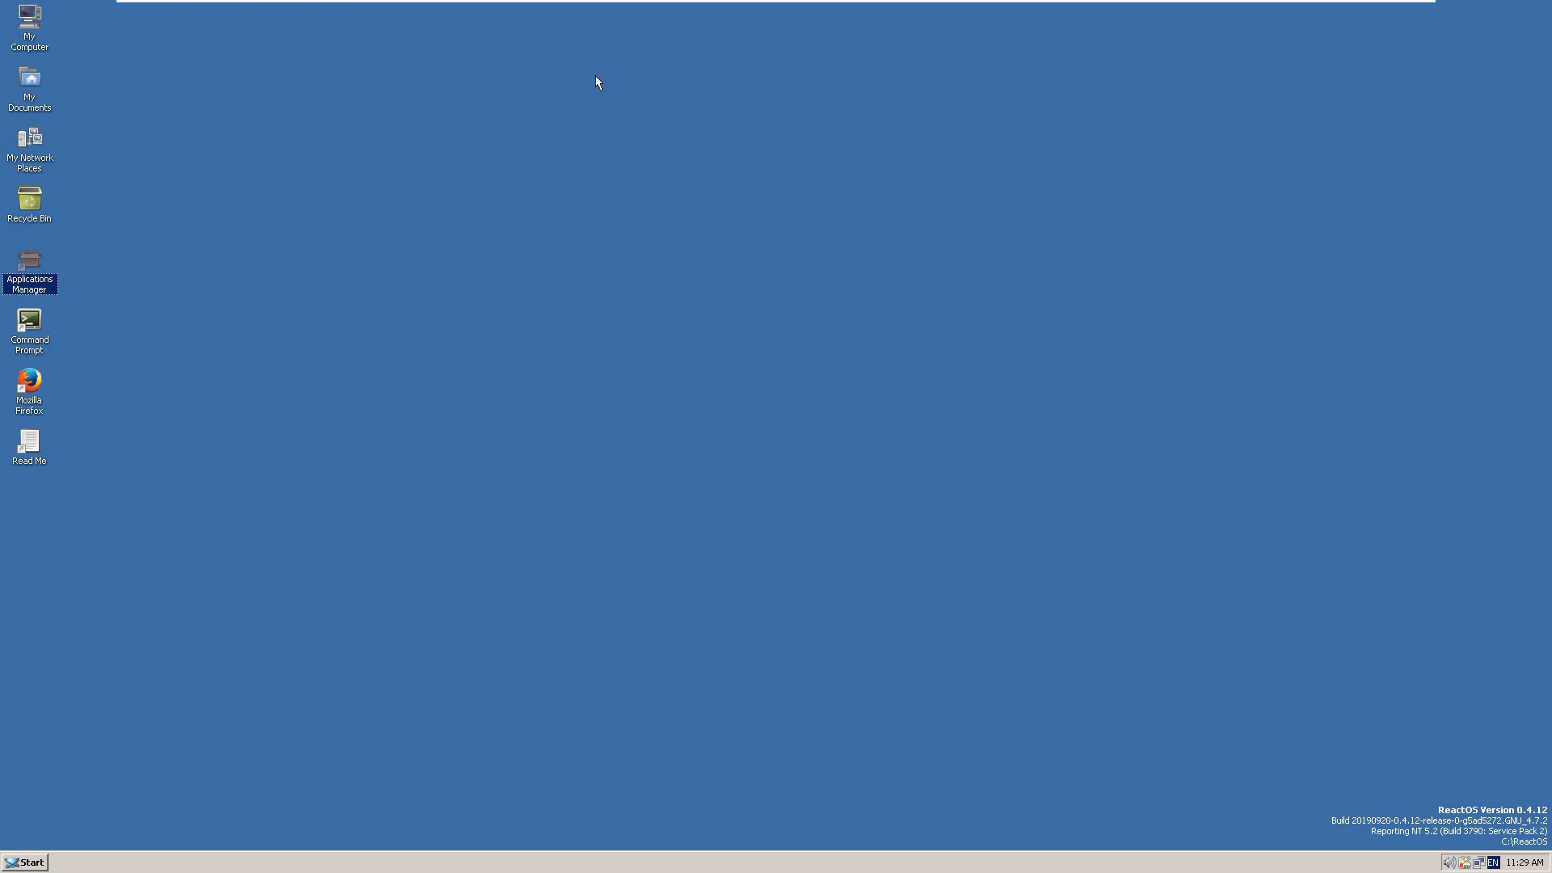
pyautogui.click(595, 76)
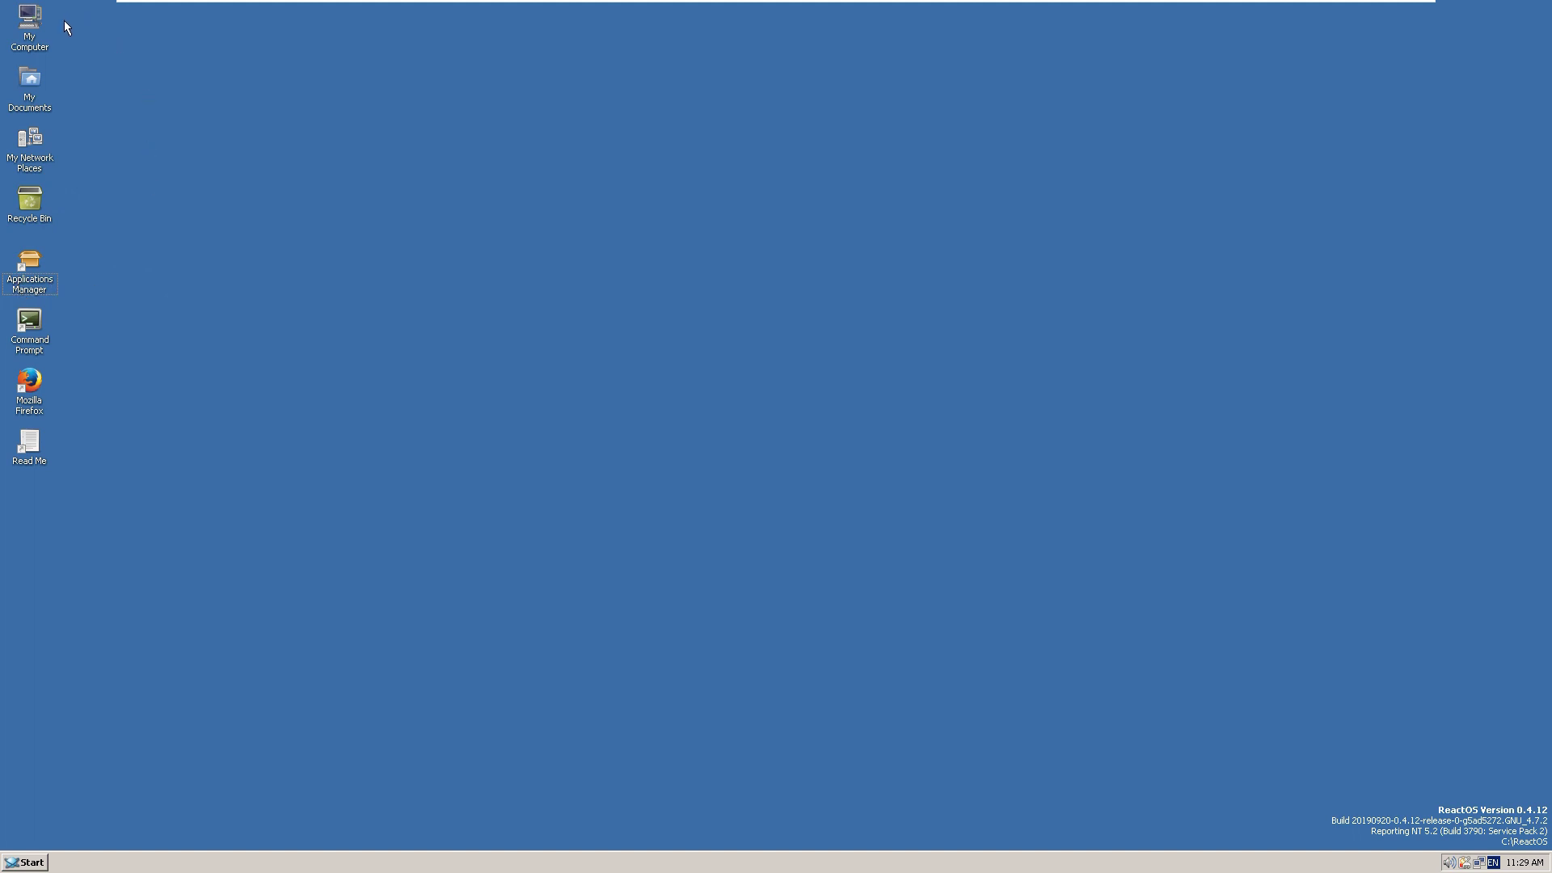
# Step: Launch WinRAR from the installed programs, accept its default integration settings, and move its window slightly across the desktop
pyautogui.click(10, 865)
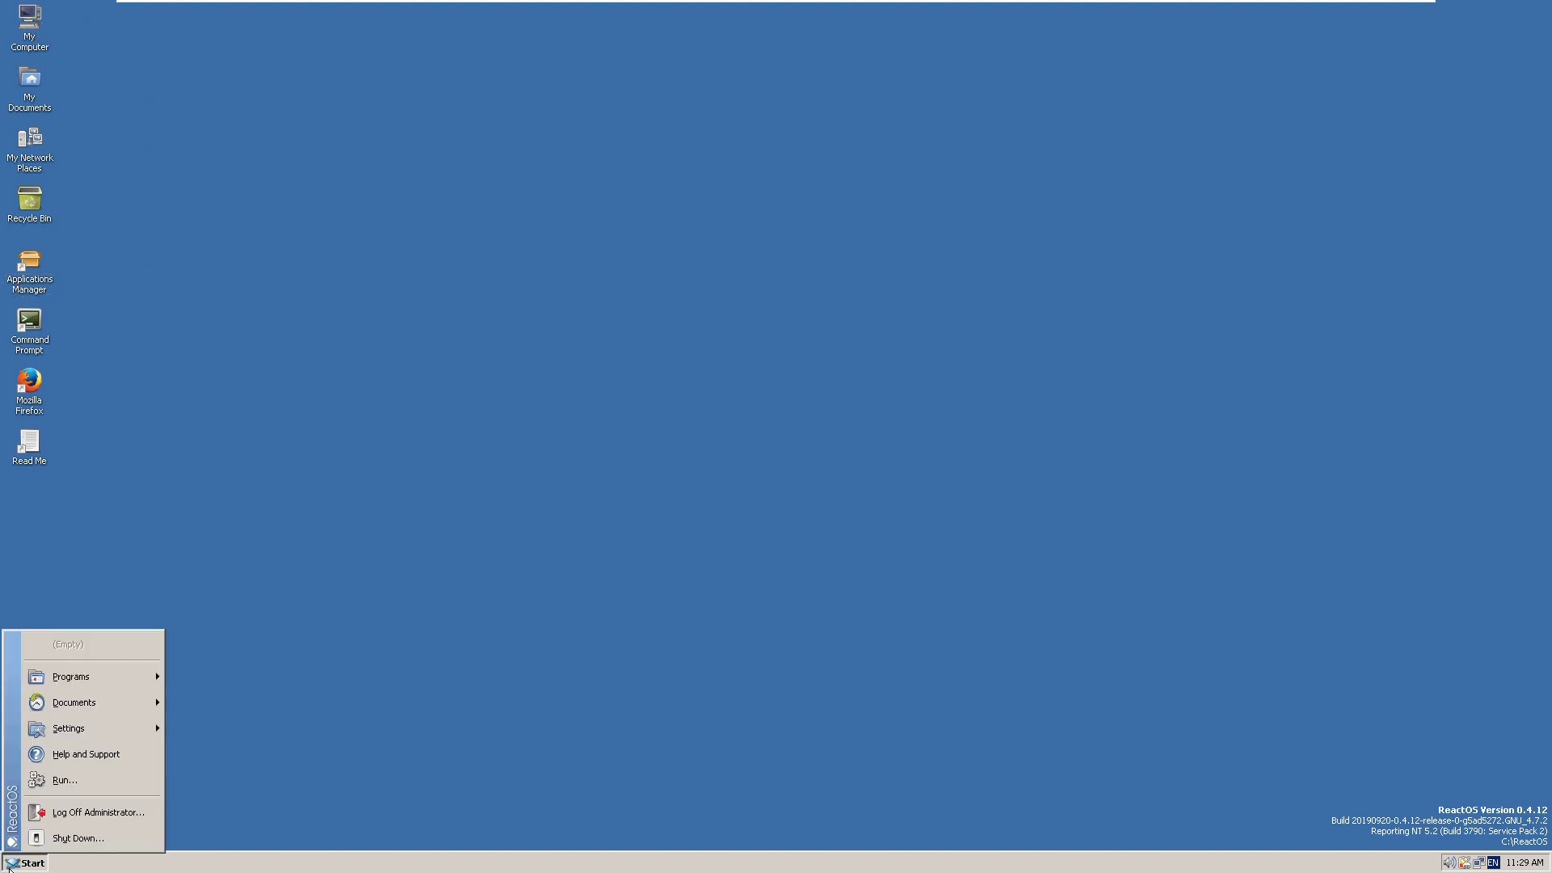
pyautogui.click(125, 420)
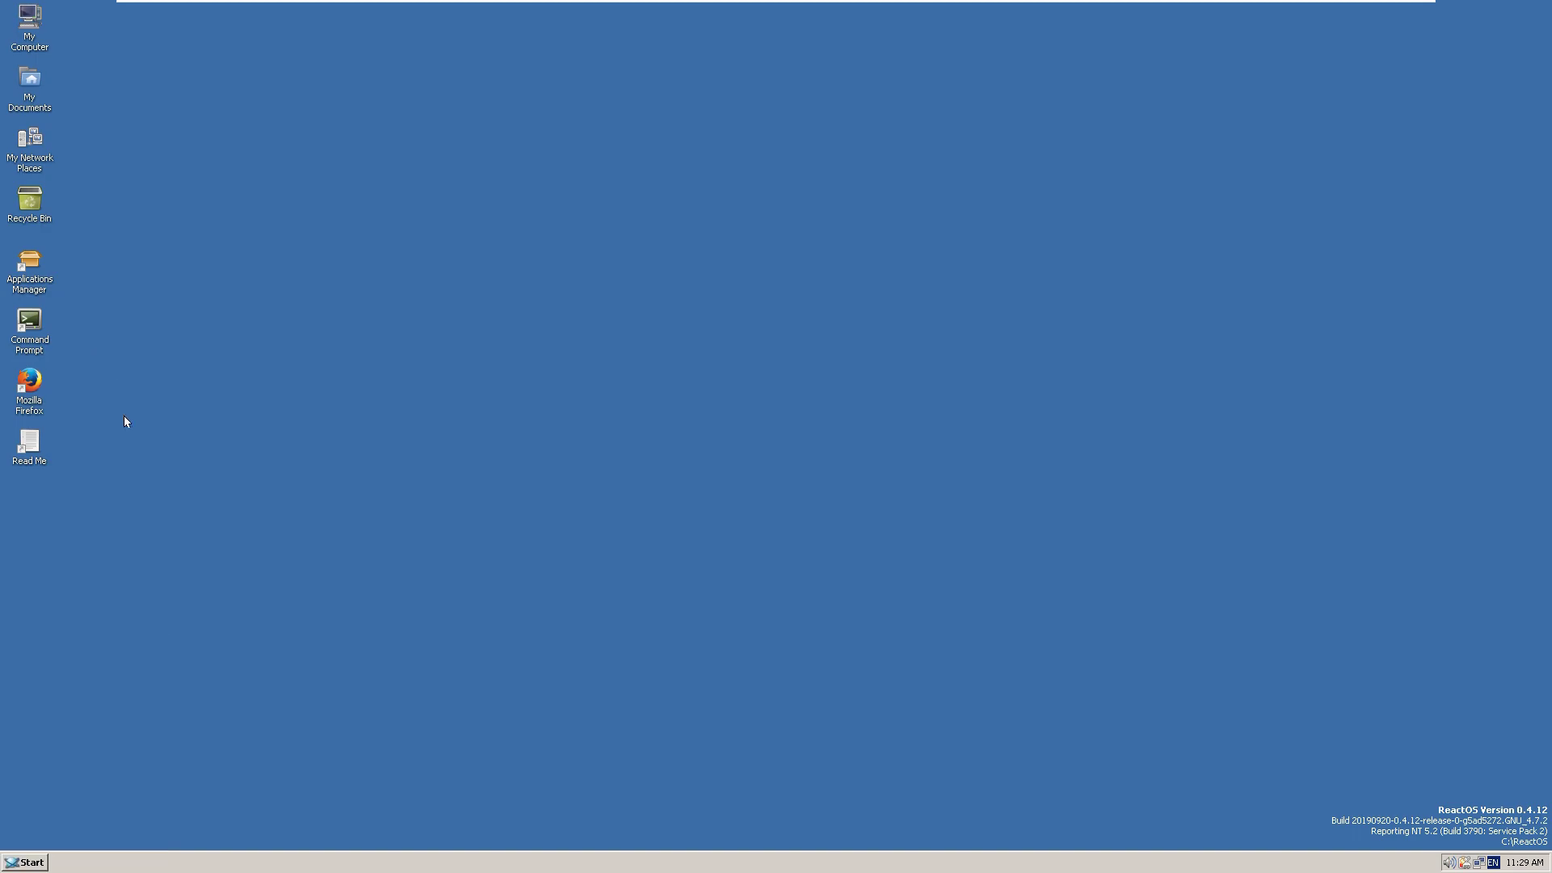
pyautogui.click(38, 864)
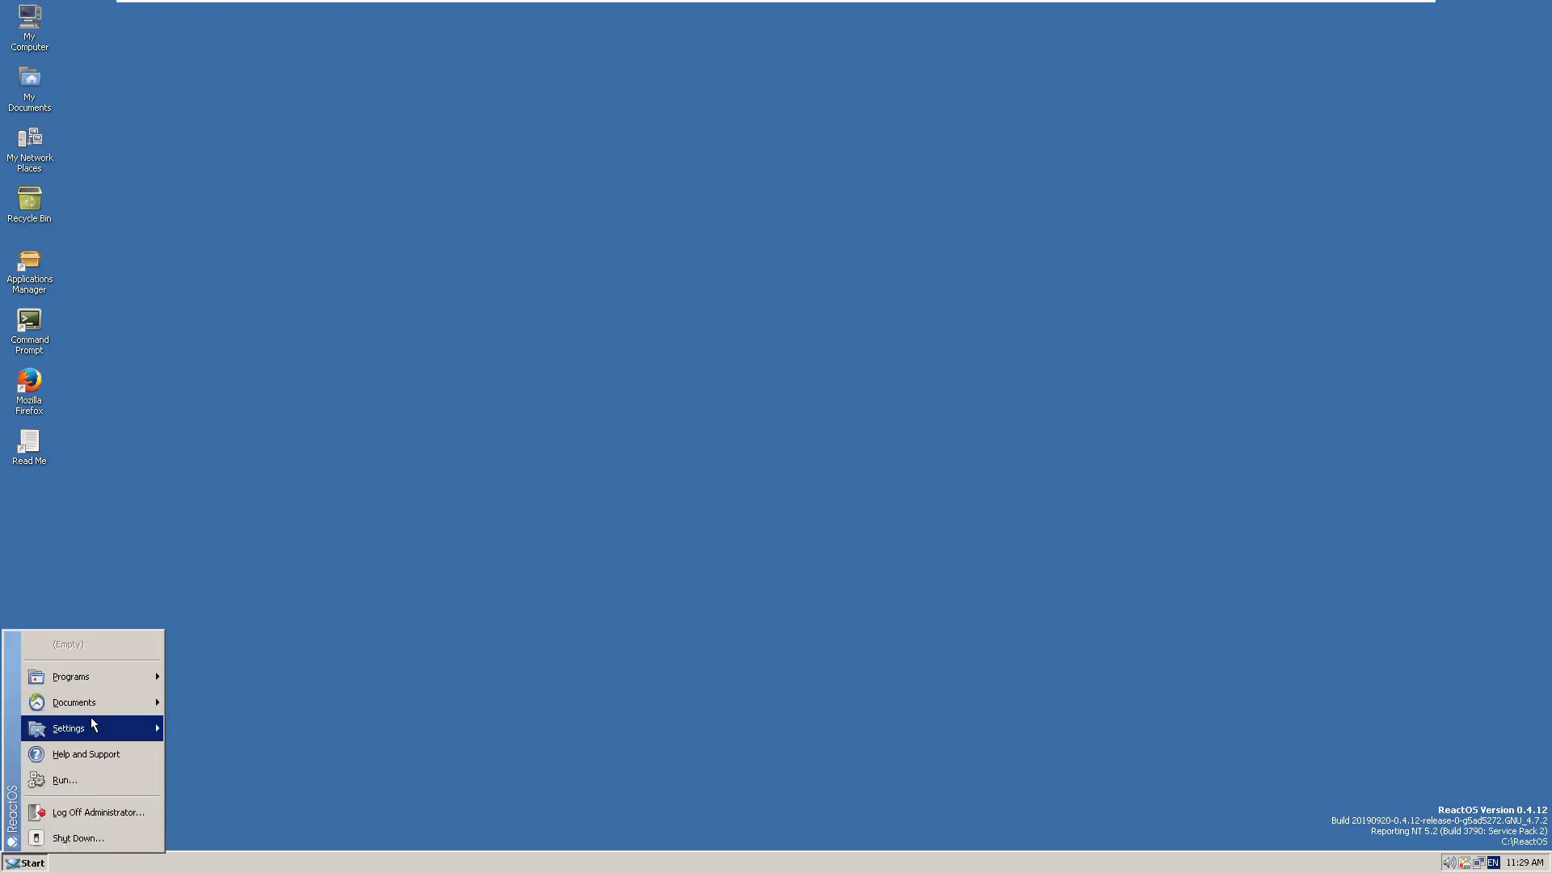
pyautogui.moveTo(69, 676)
pyautogui.moveTo(242, 729)
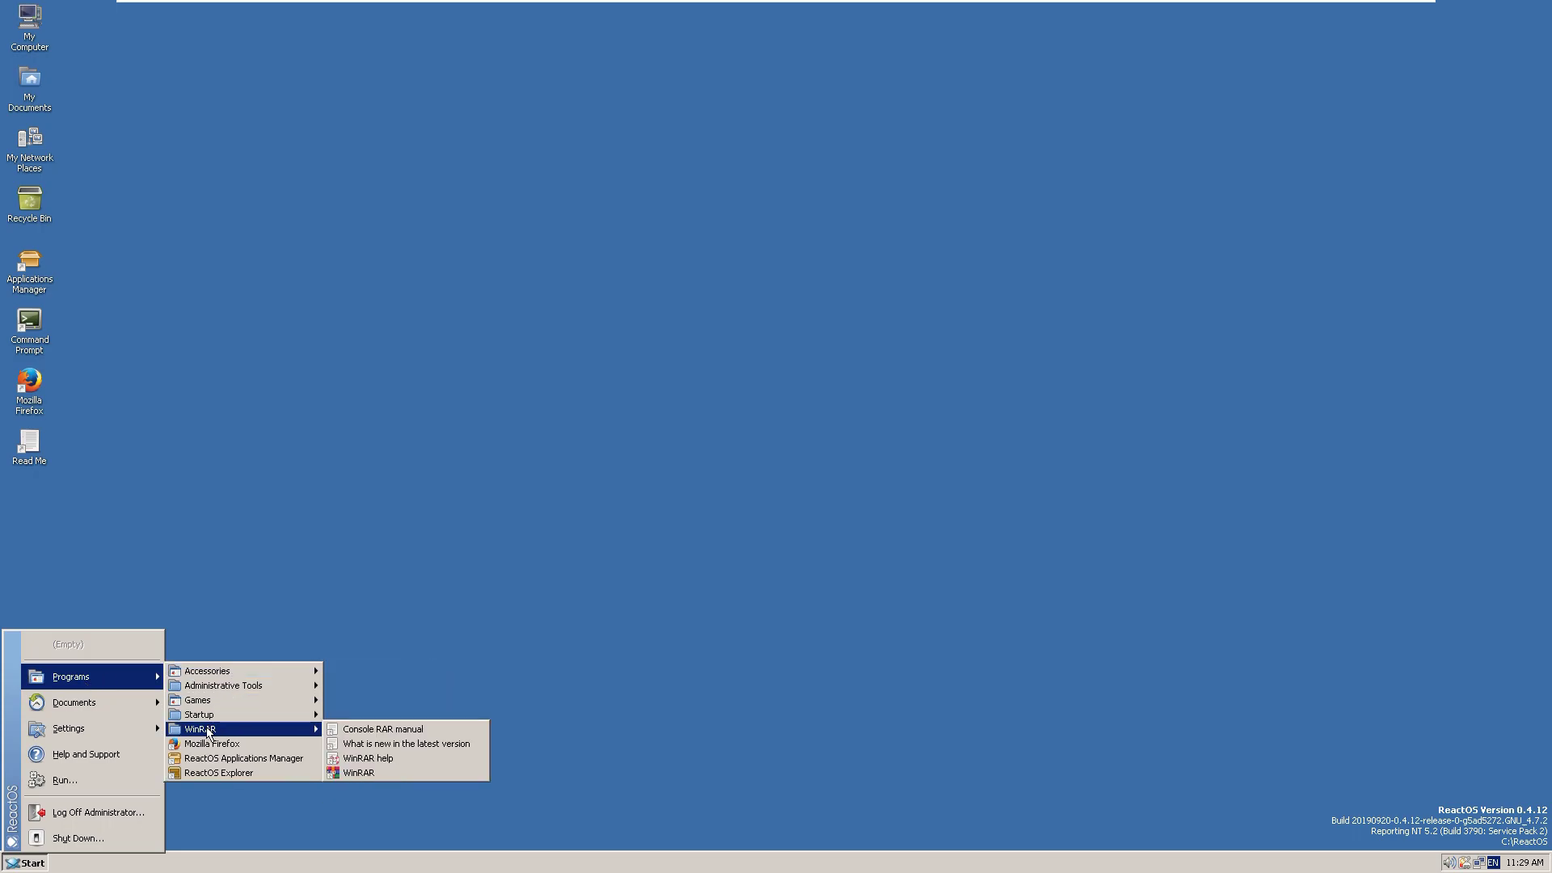
pyautogui.click(358, 773)
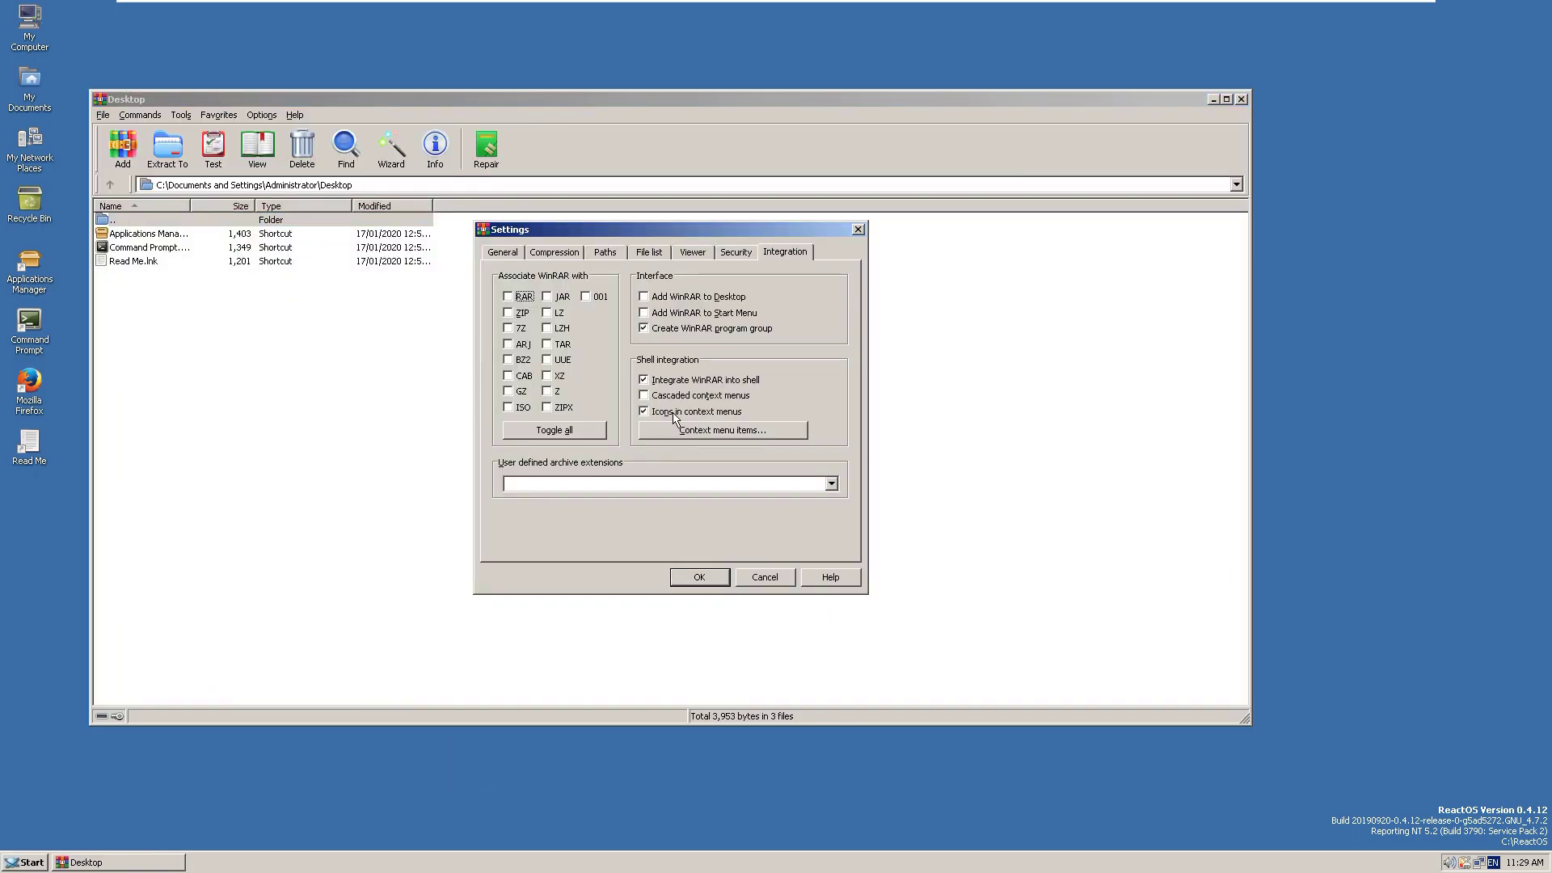
pyautogui.click(699, 577)
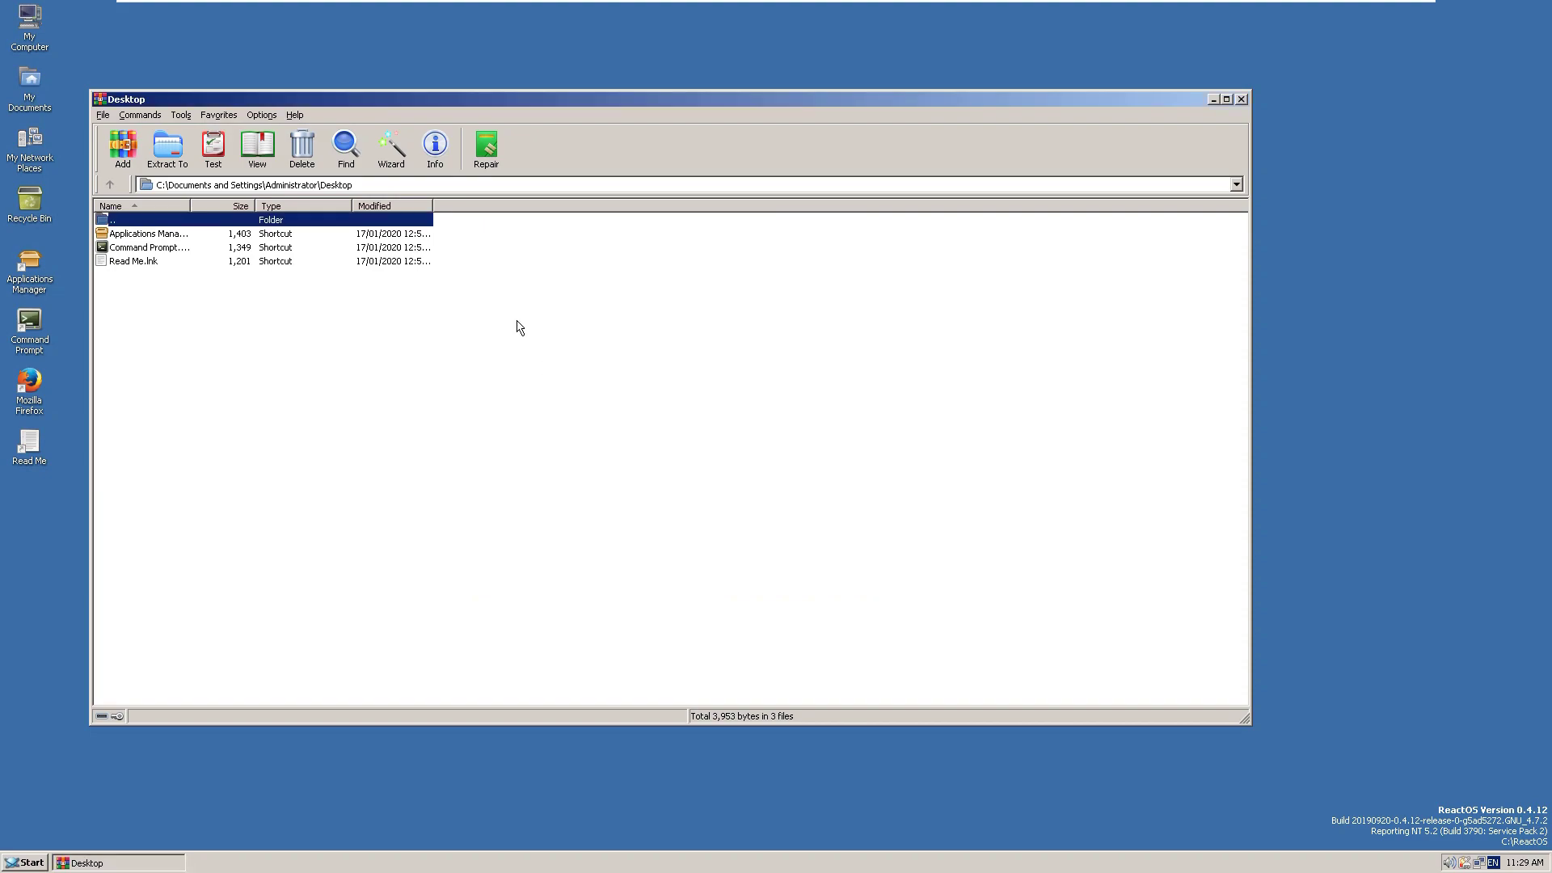
pyautogui.moveTo(190, 99); pyautogui.dragTo(296, 90)
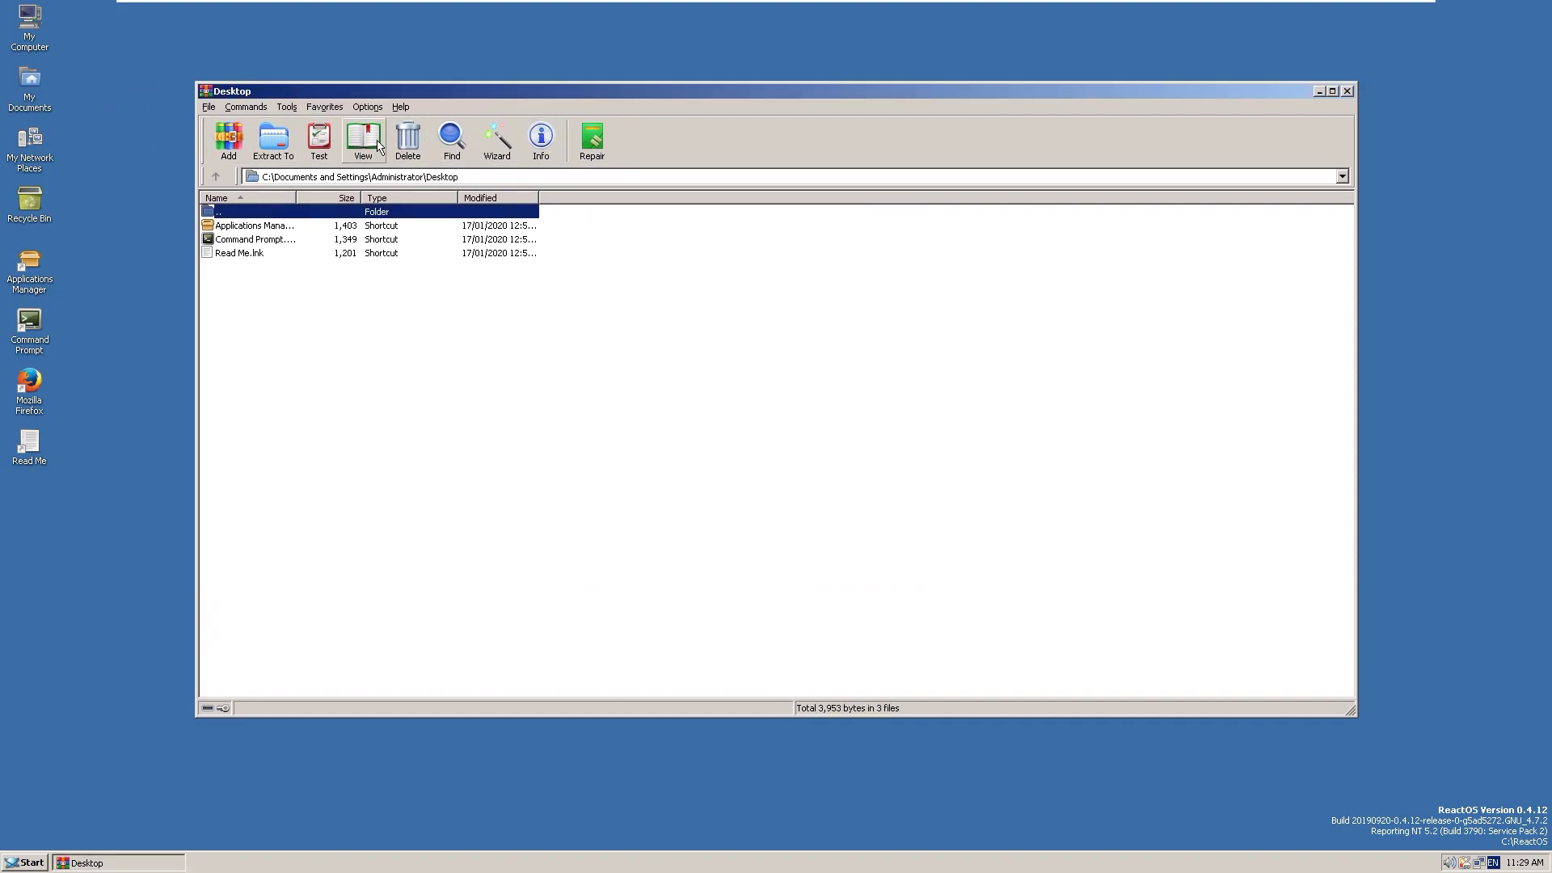
# Step: Open the Applications Manager shortcut from WinRAR's file list, look over the applications list, and close both programs
pyautogui.click(267, 226)
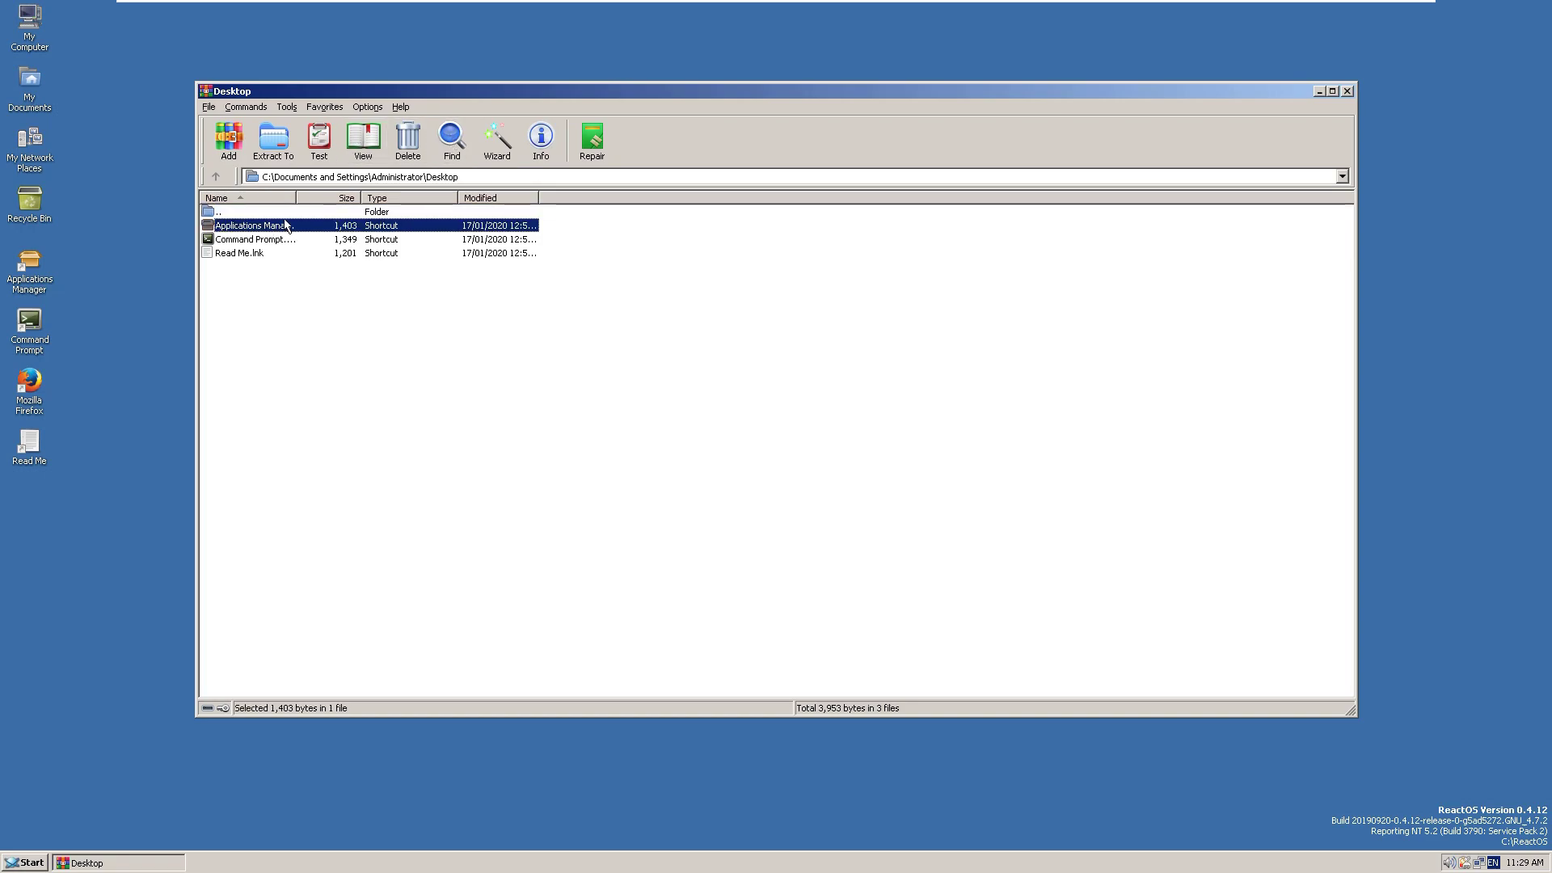
pyautogui.doubleClick(291, 228)
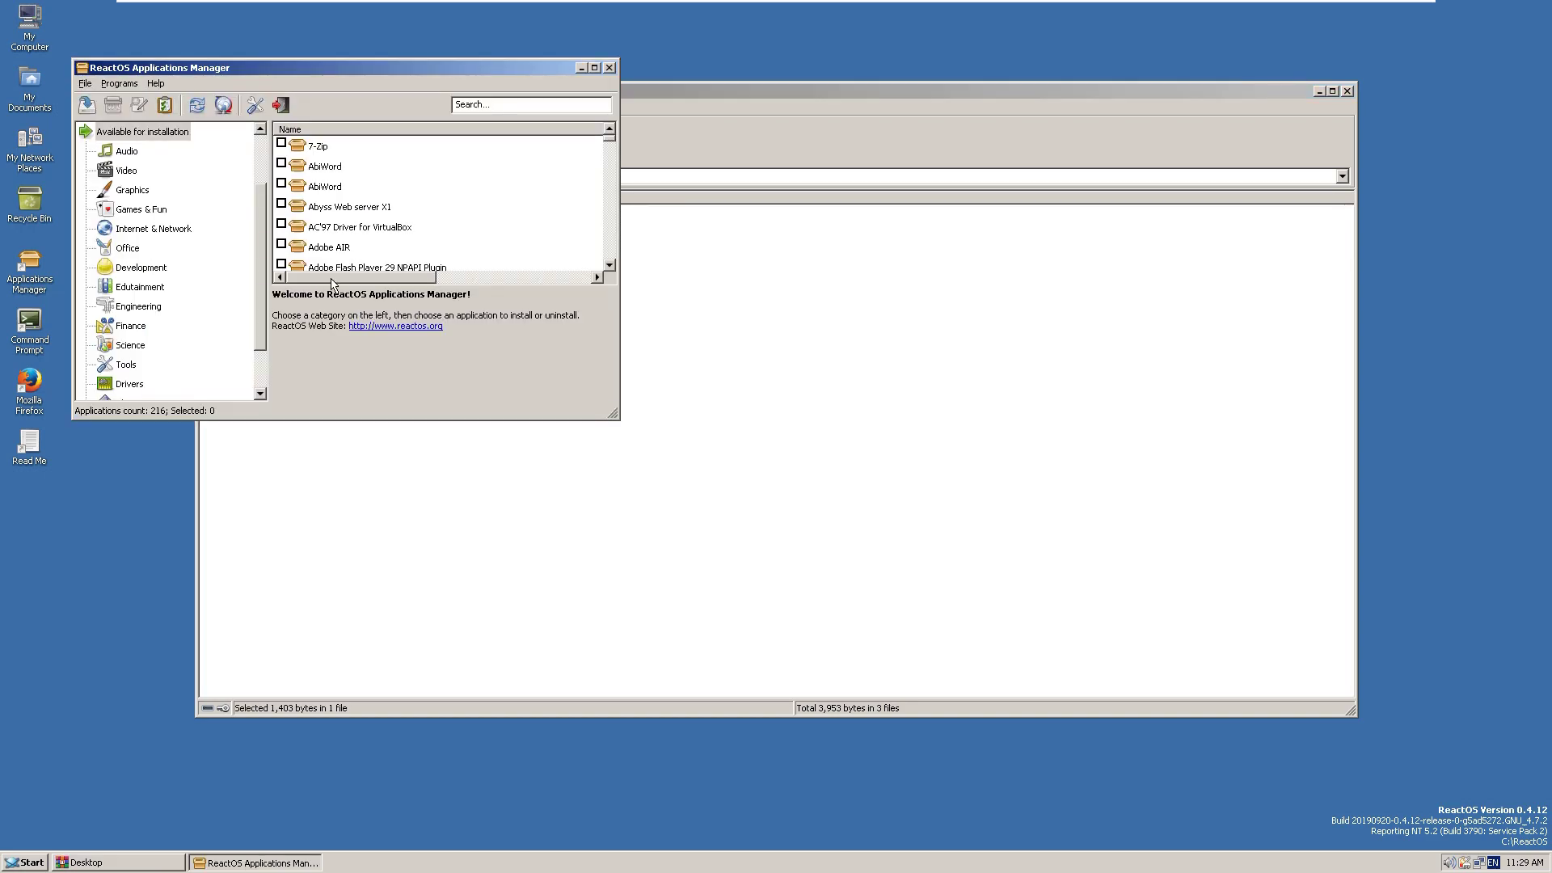
pyautogui.moveTo(331, 278); pyautogui.dragTo(517, 280)
pyautogui.click(610, 67)
pyautogui.press('Up')
pyautogui.click(1347, 91)
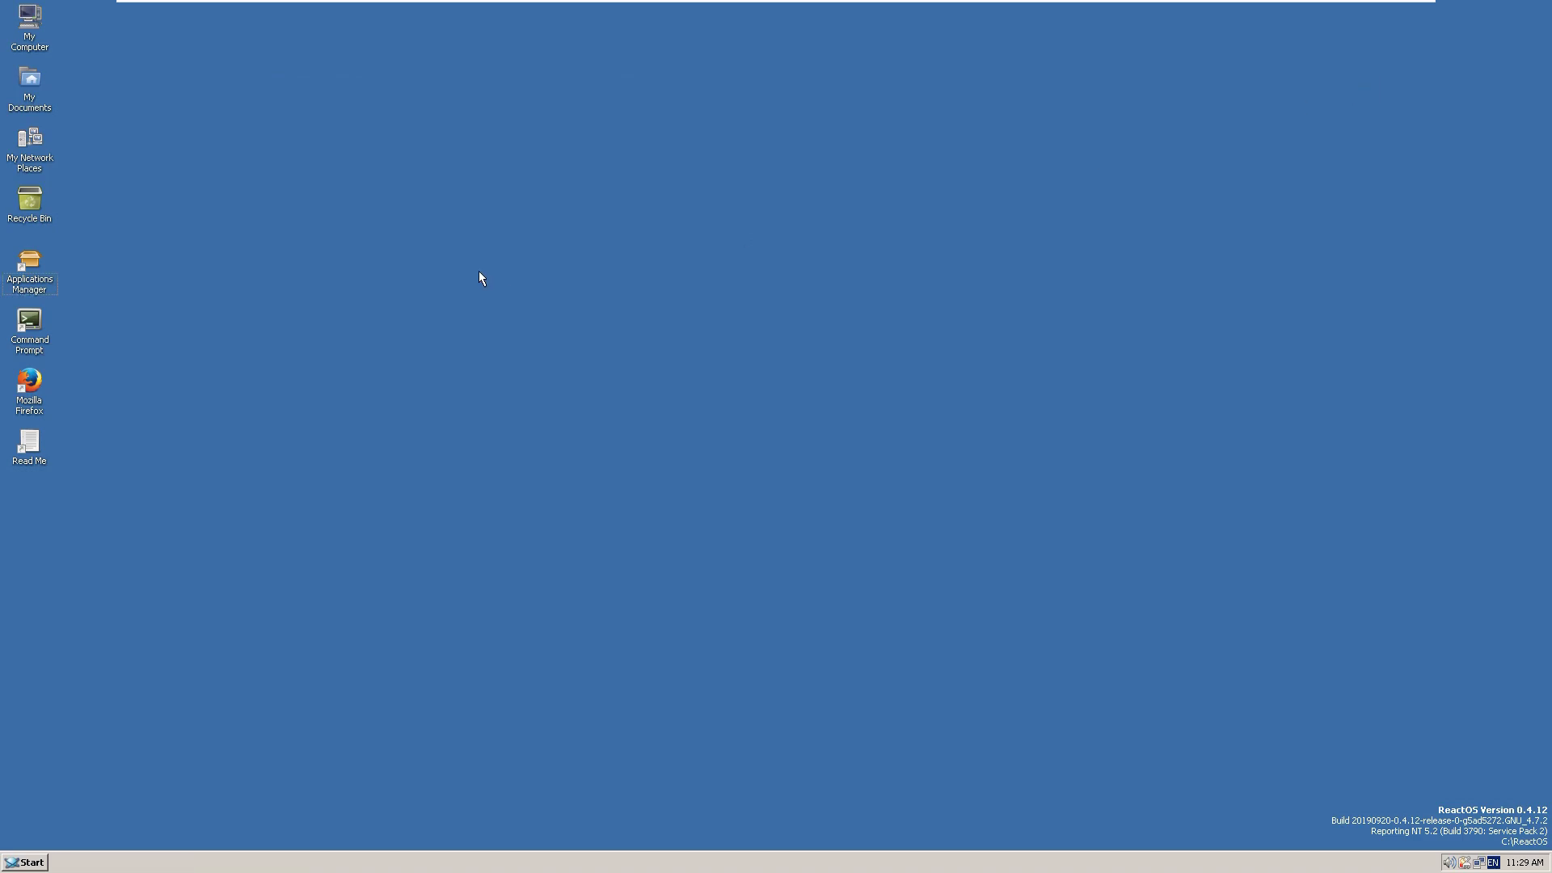
# Step: Compress the Read Me shortcut on the desktop into the archive "Read Me.rar"
pyautogui.rightClick(164, 305)
pyautogui.click(24, 404)
pyautogui.rightClick(132, 457)
pyautogui.click(29, 444)
pyautogui.rightClick(25, 446)
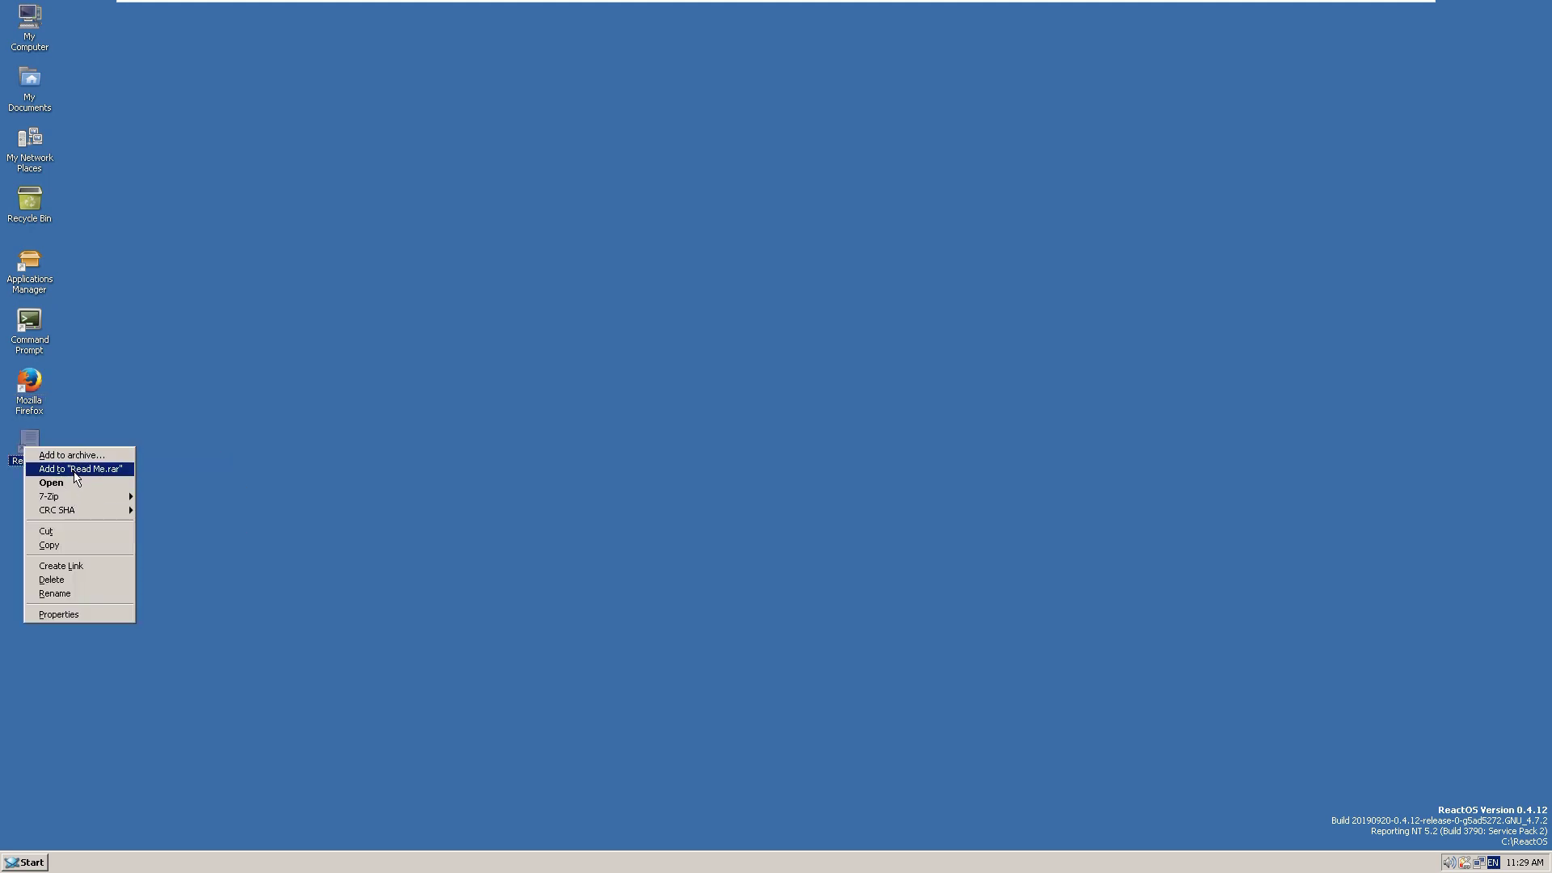
pyautogui.click(74, 472)
# Step: Extract "Read Me.rar" into a "Read Me" folder on the desktop, view the folder's contents, and close it
pyautogui.click(16, 512)
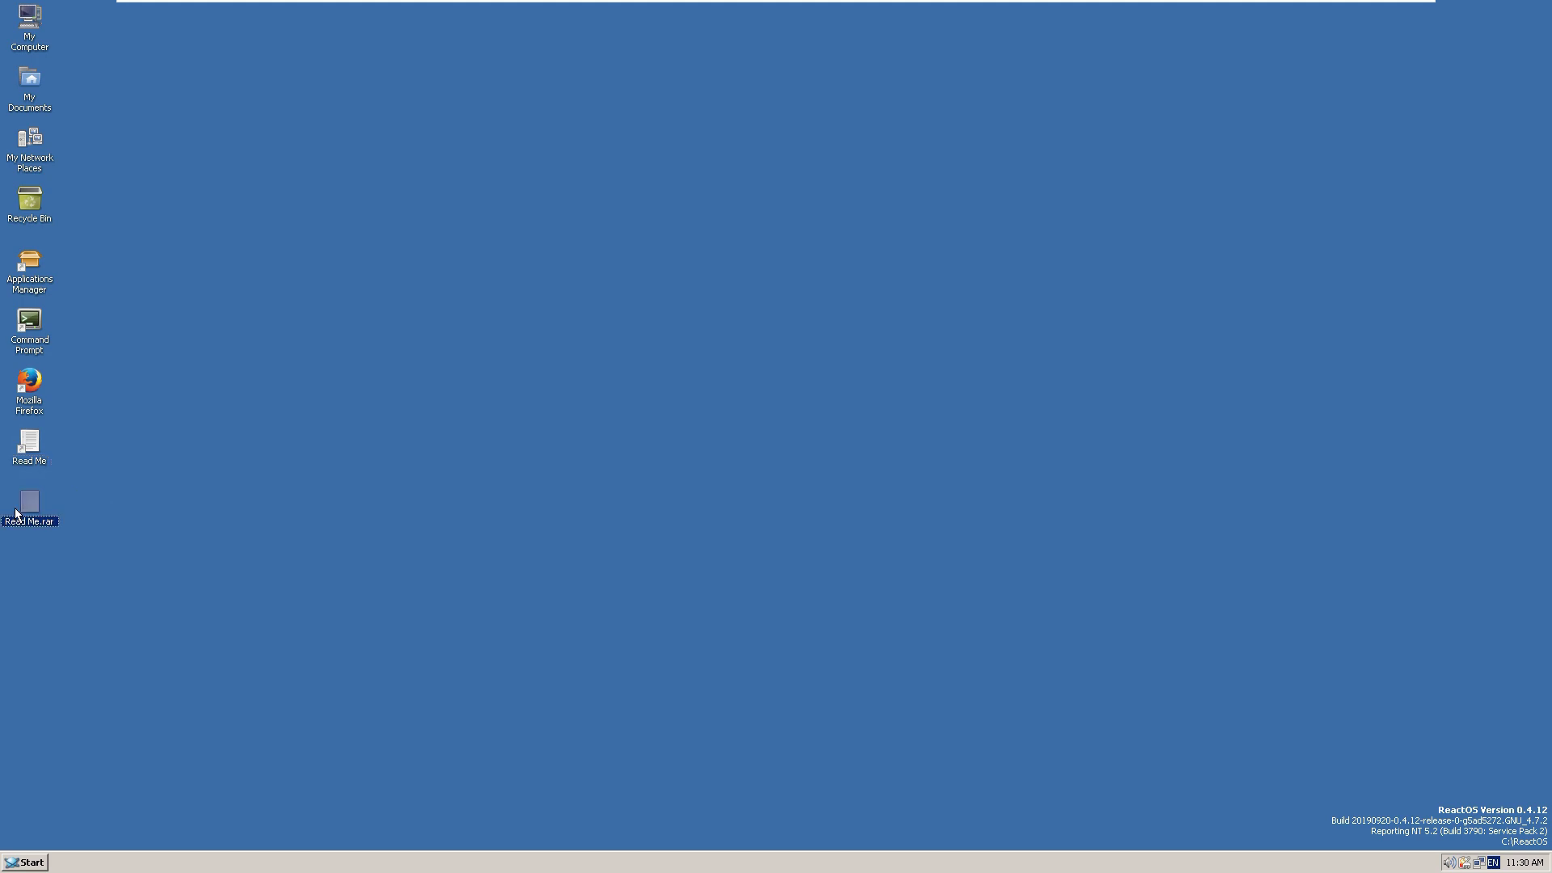
pyautogui.rightClick(27, 505)
pyautogui.click(105, 582)
pyautogui.doubleClick(29, 567)
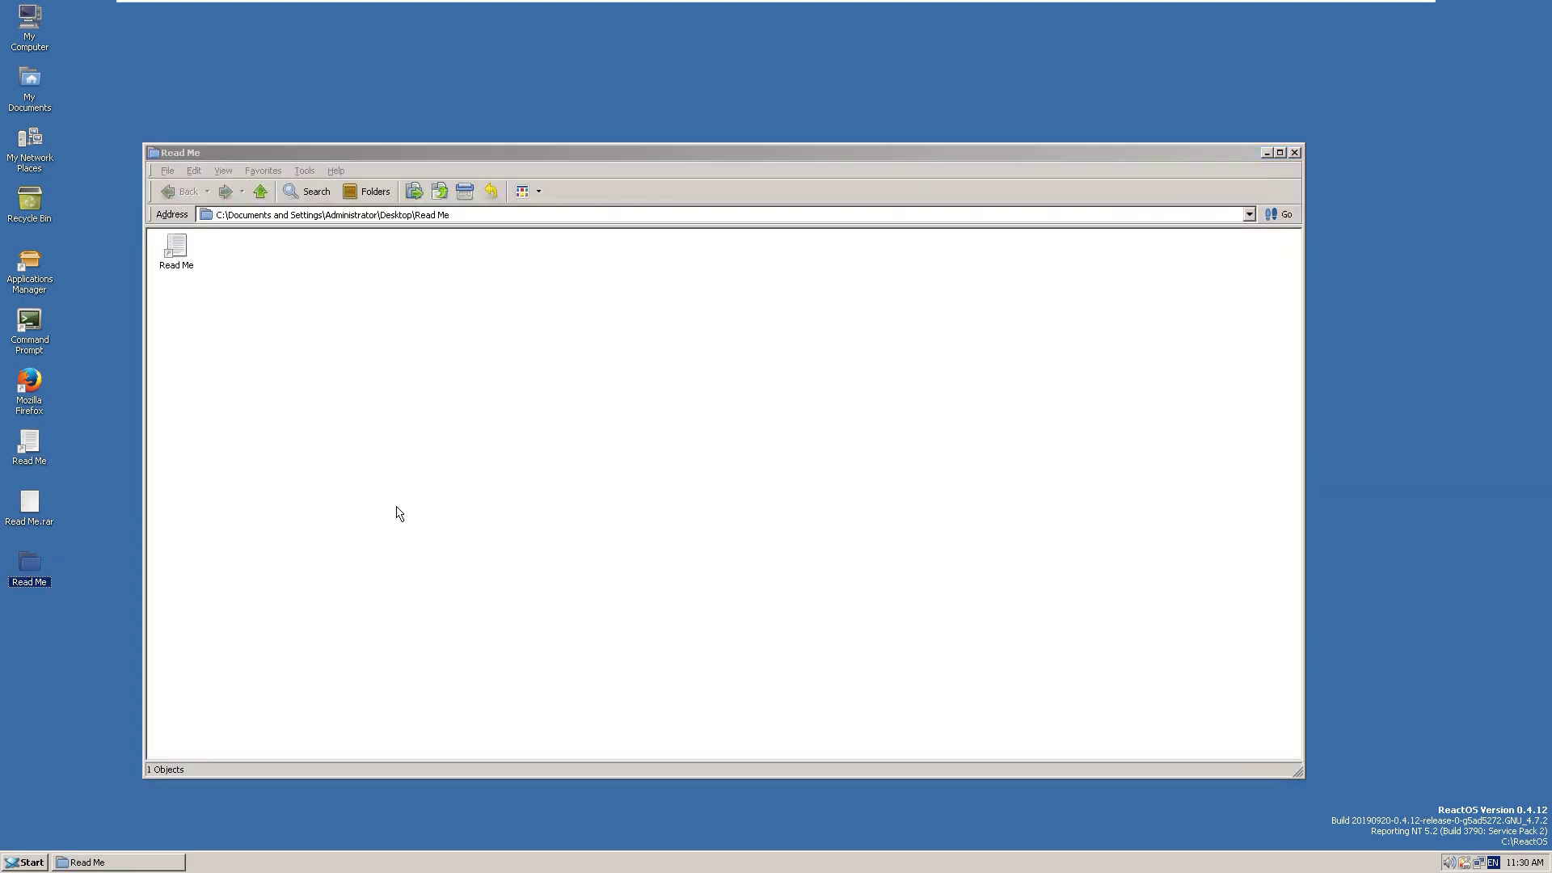
pyautogui.click(1295, 153)
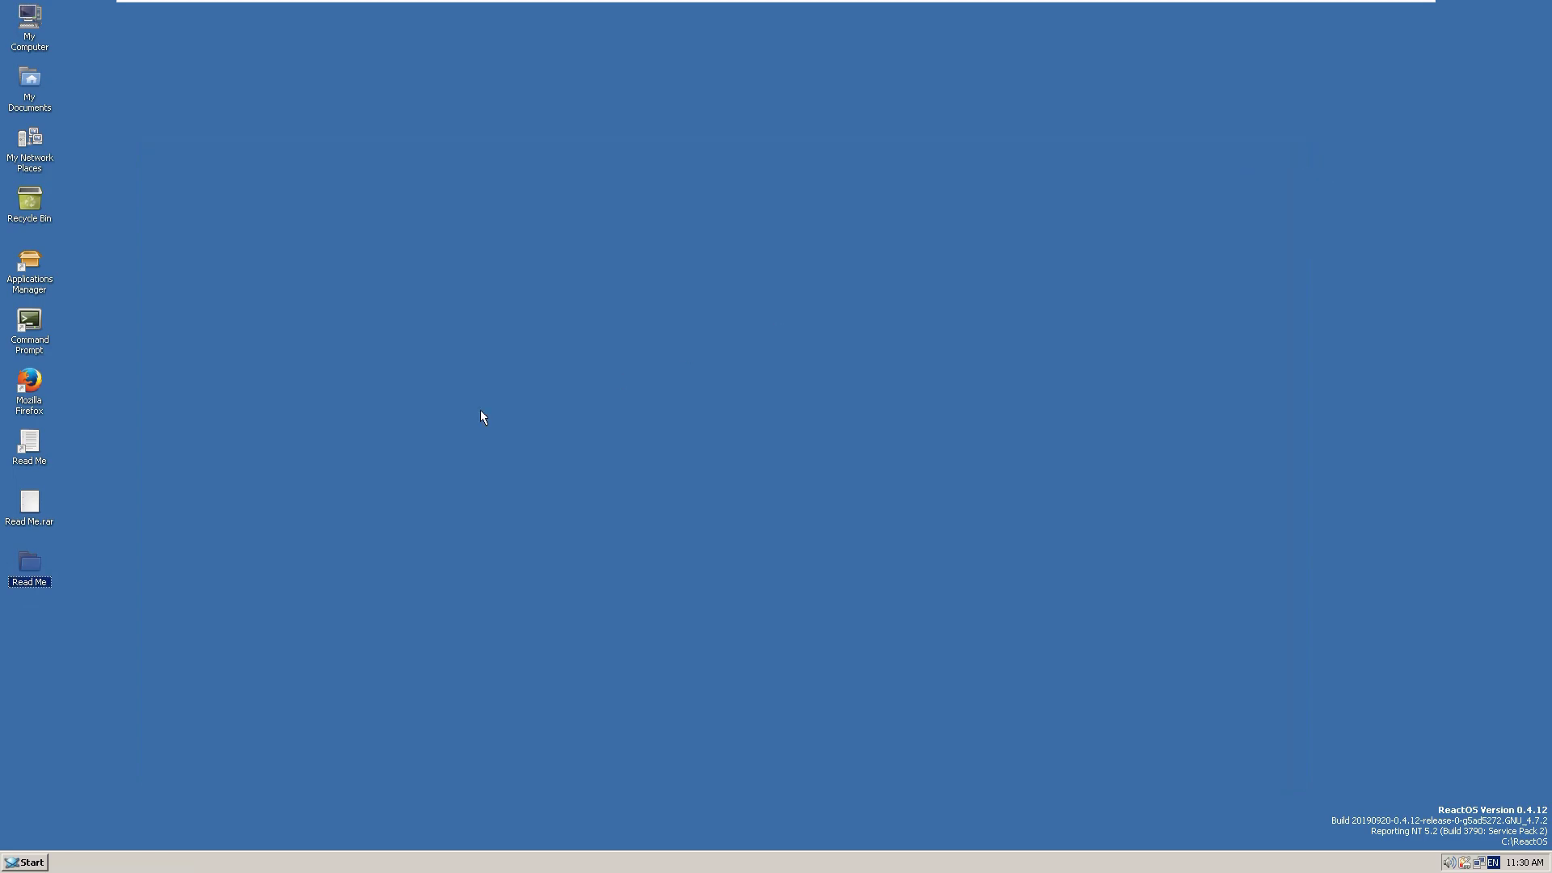
# Step: Send the extracted "Read Me" folder and the "Read Me.rar" archive to the Recycle Bin
pyautogui.rightClick(22, 571)
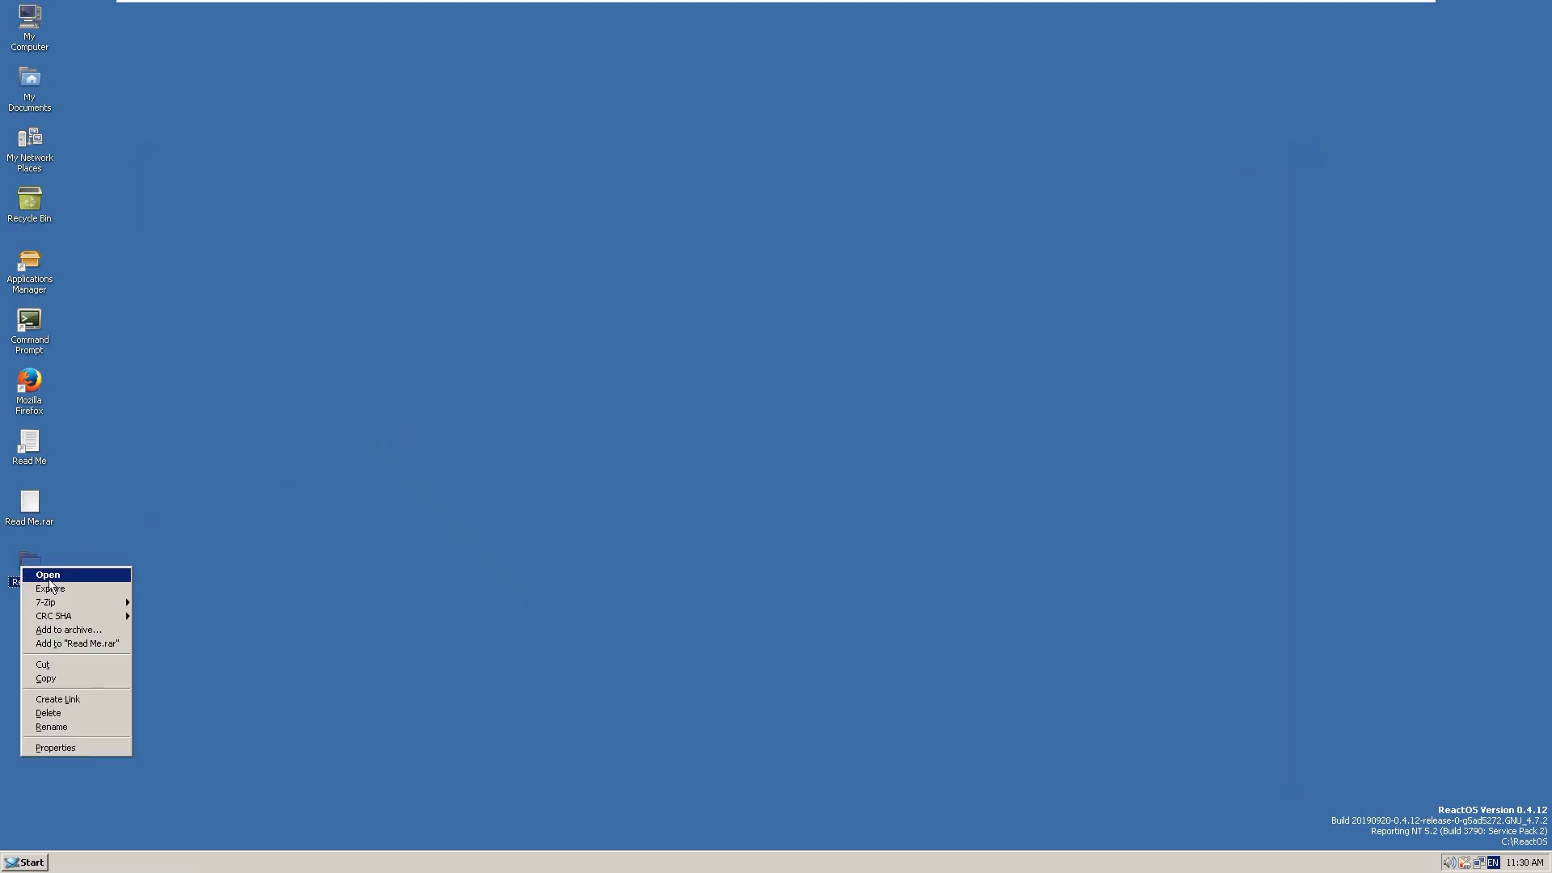
pyautogui.click(56, 714)
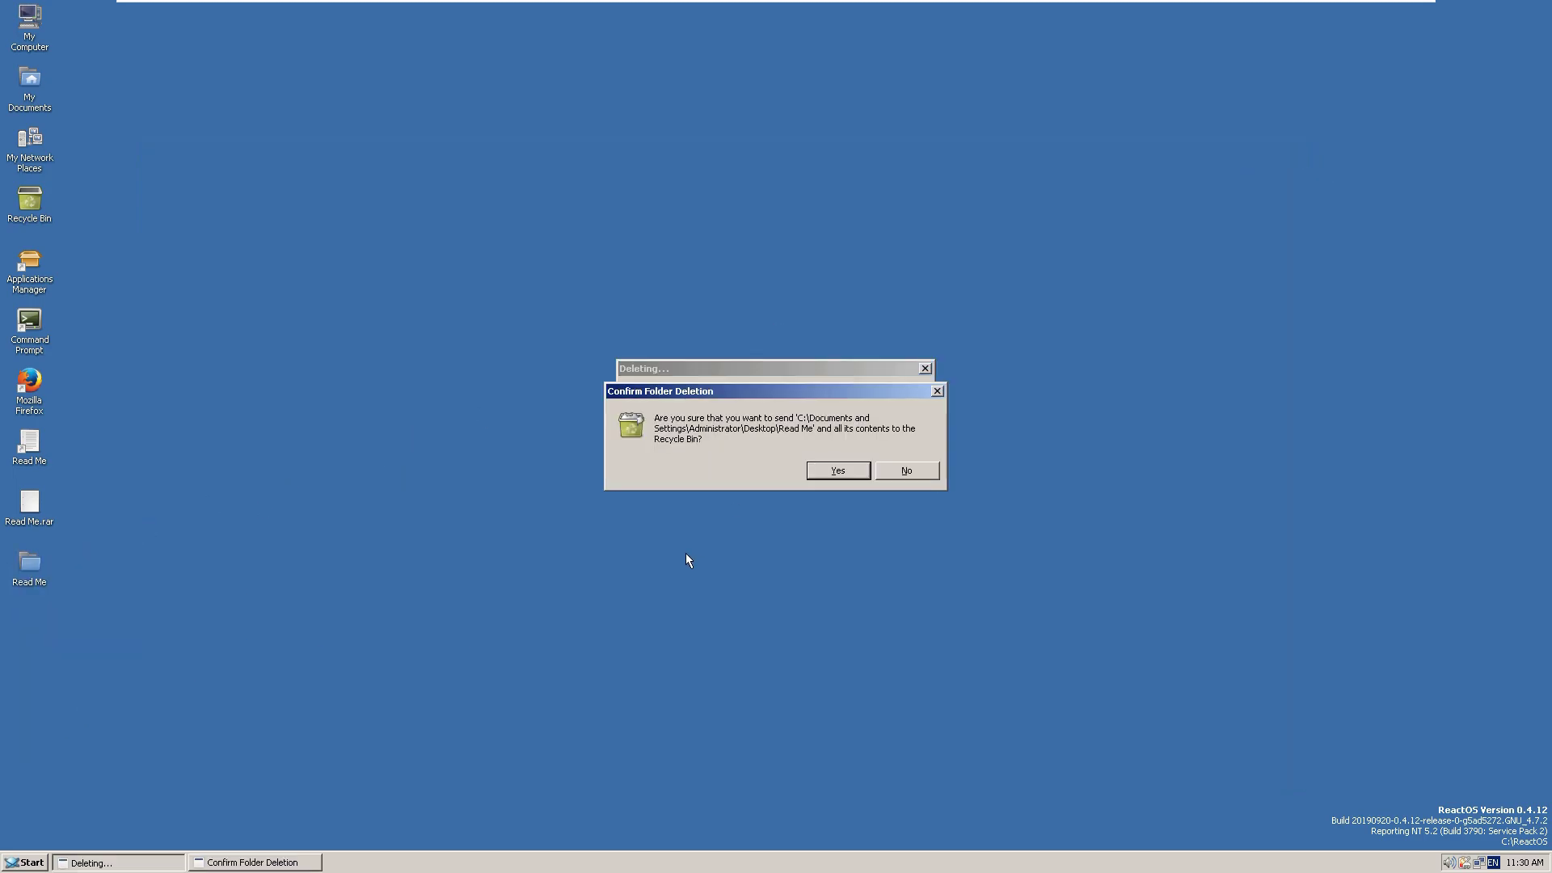
pyautogui.click(835, 471)
pyautogui.click(821, 473)
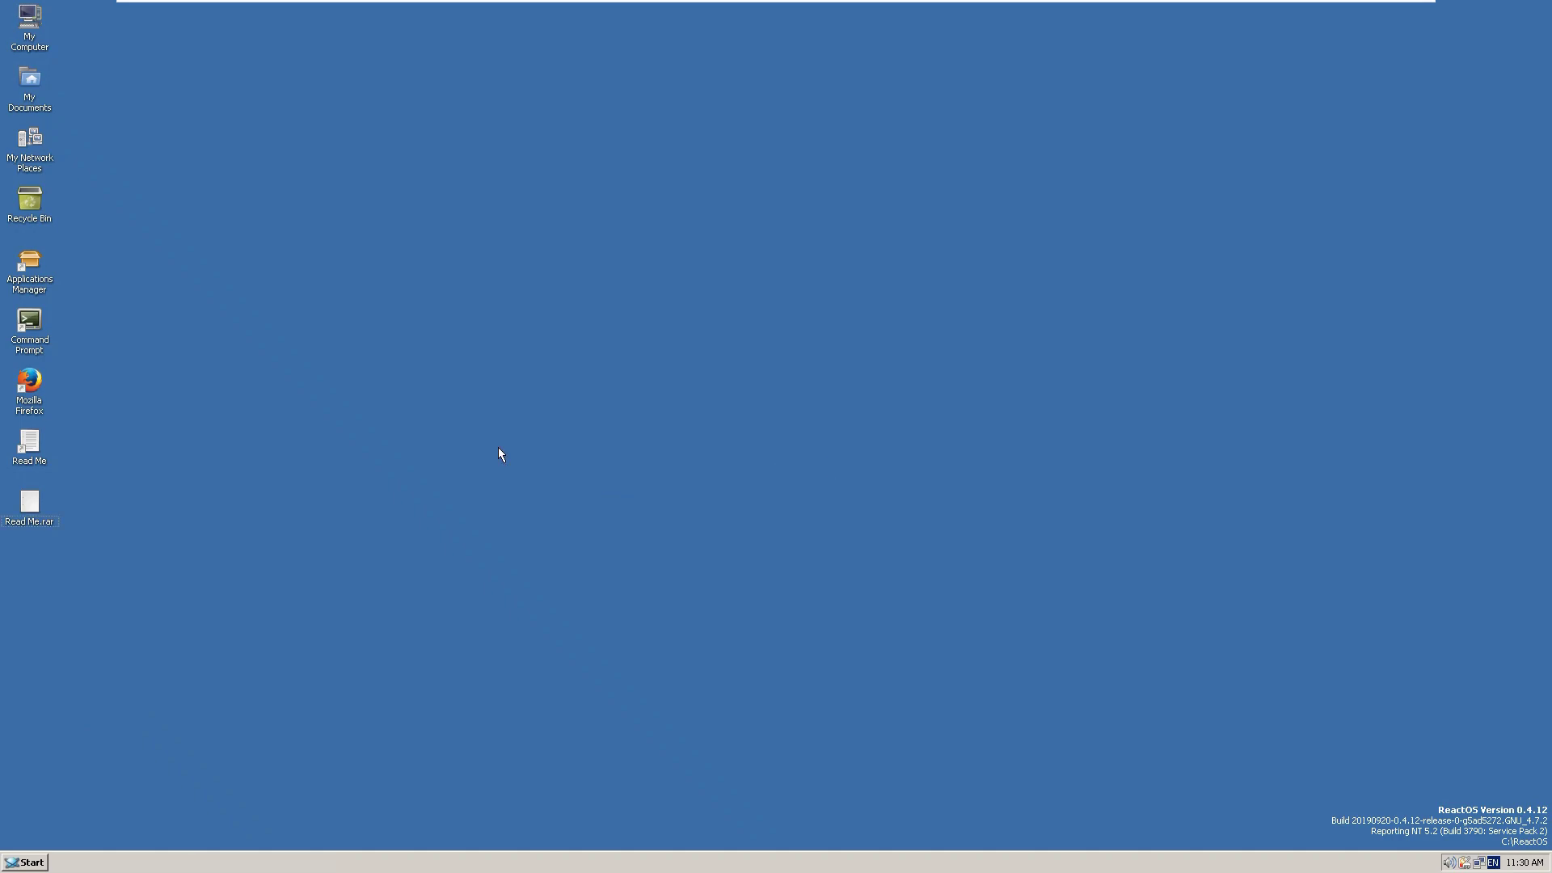
pyautogui.rightClick(28, 506)
pyautogui.click(87, 646)
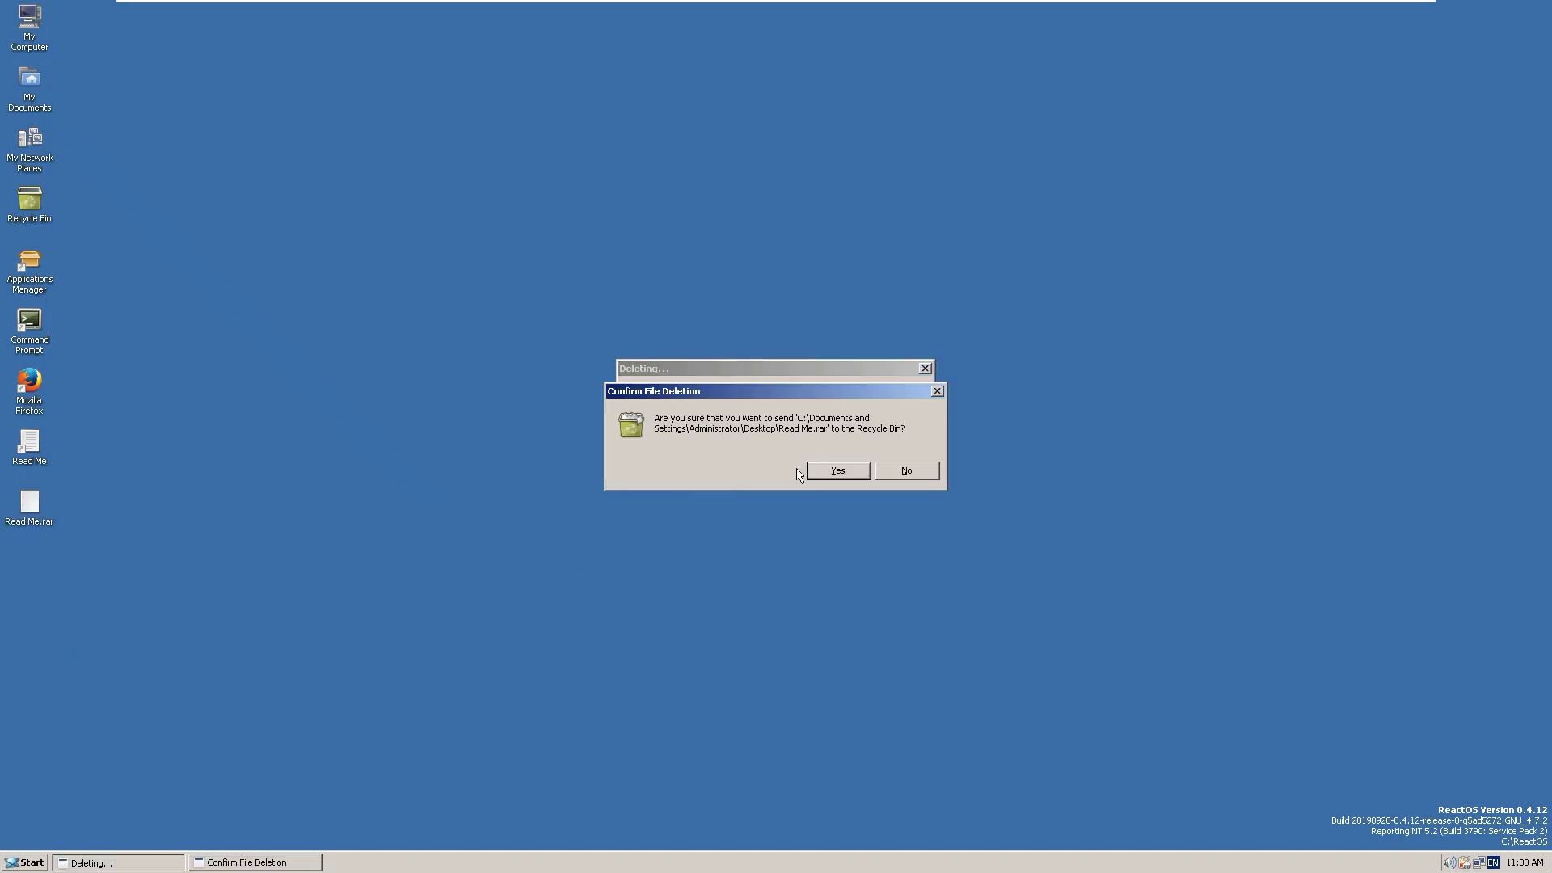
pyautogui.click(848, 474)
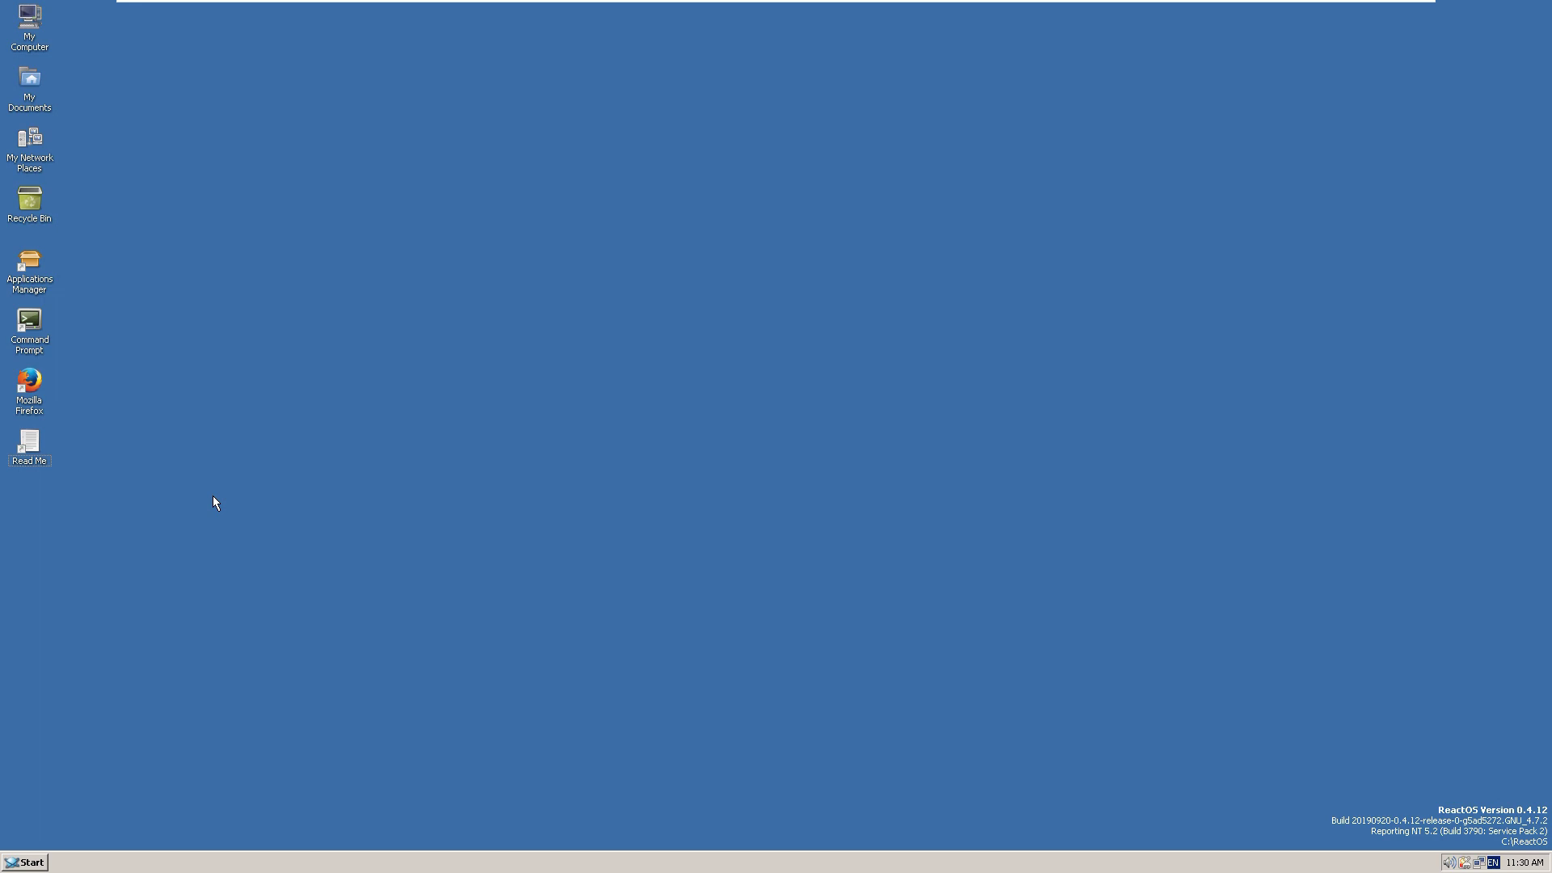
# Step: Look over the available applications in the Applications Manager once more, and close it
pyautogui.doubleClick(32, 281)
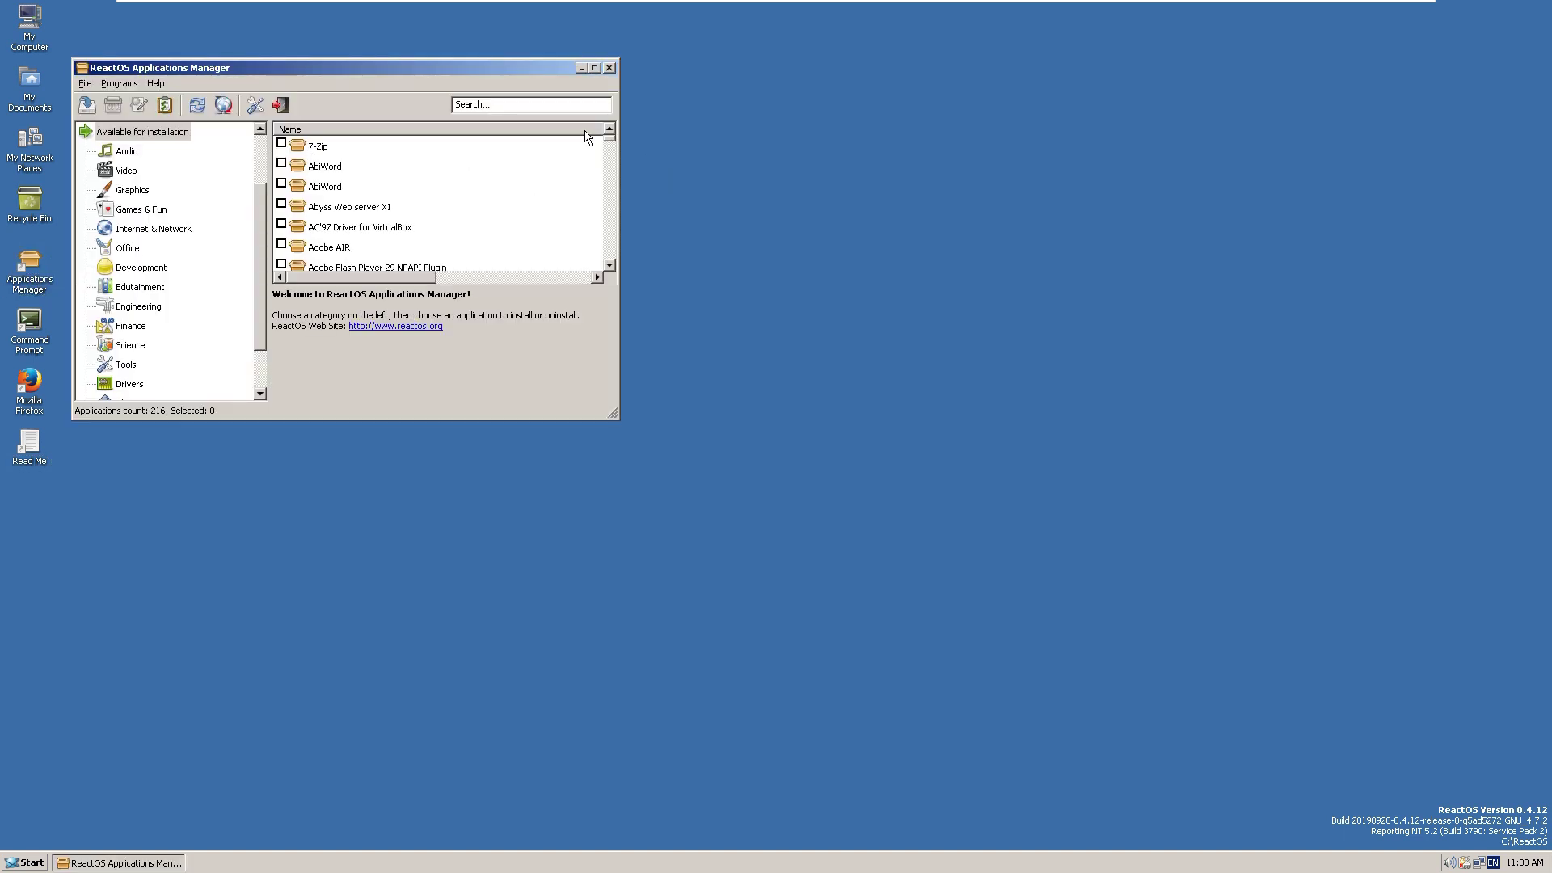
pyautogui.click(609, 68)
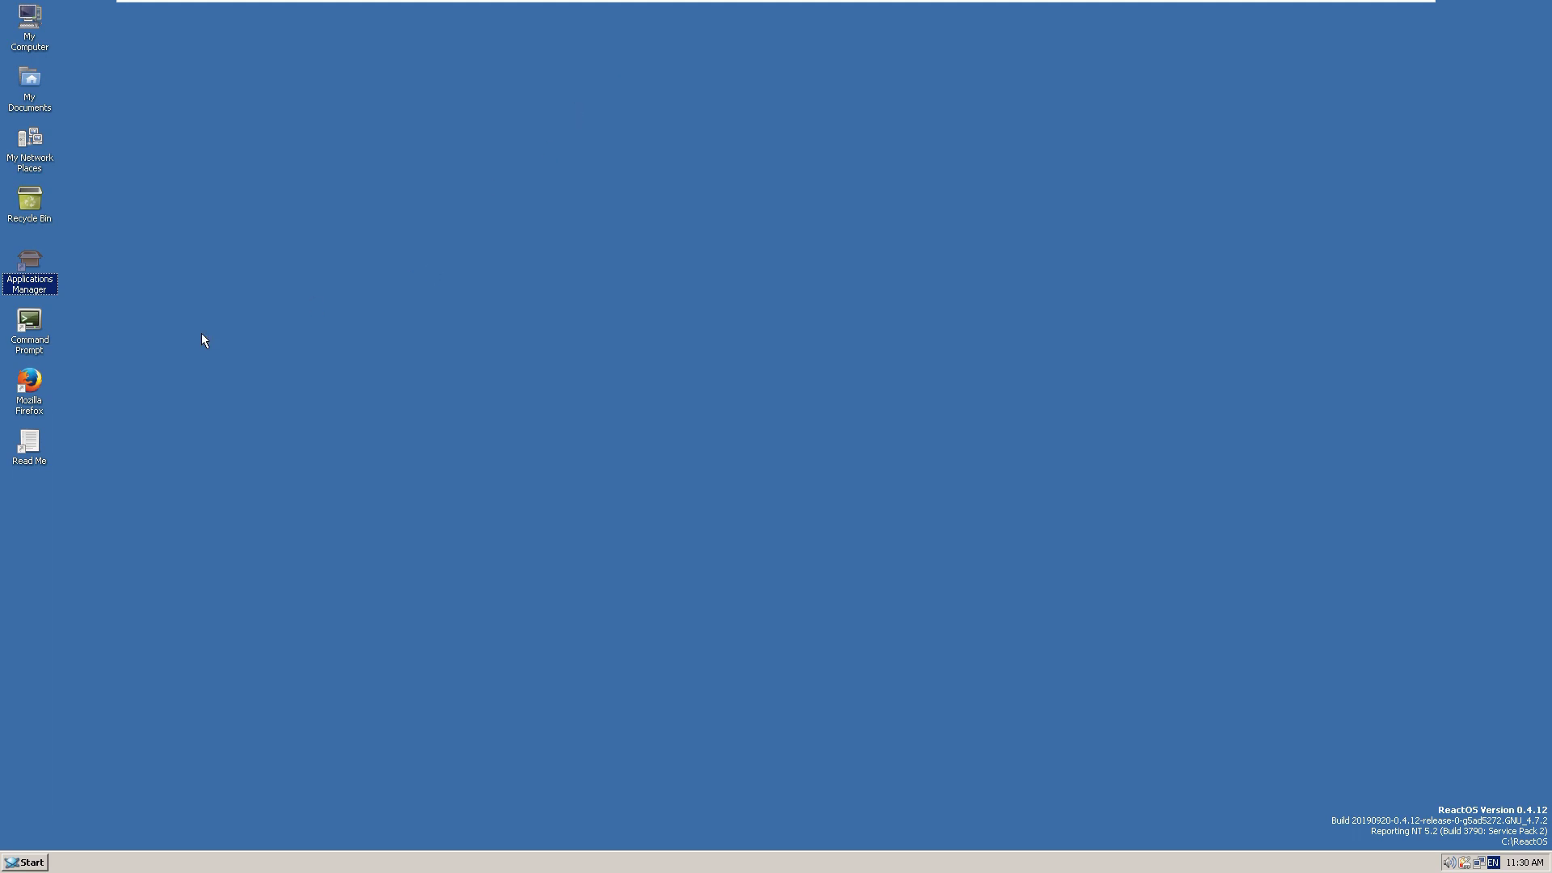
# Step: Switch to Mozilla Firefox and open the ReactOS project website, reactos.org
pyautogui.click(33, 394)
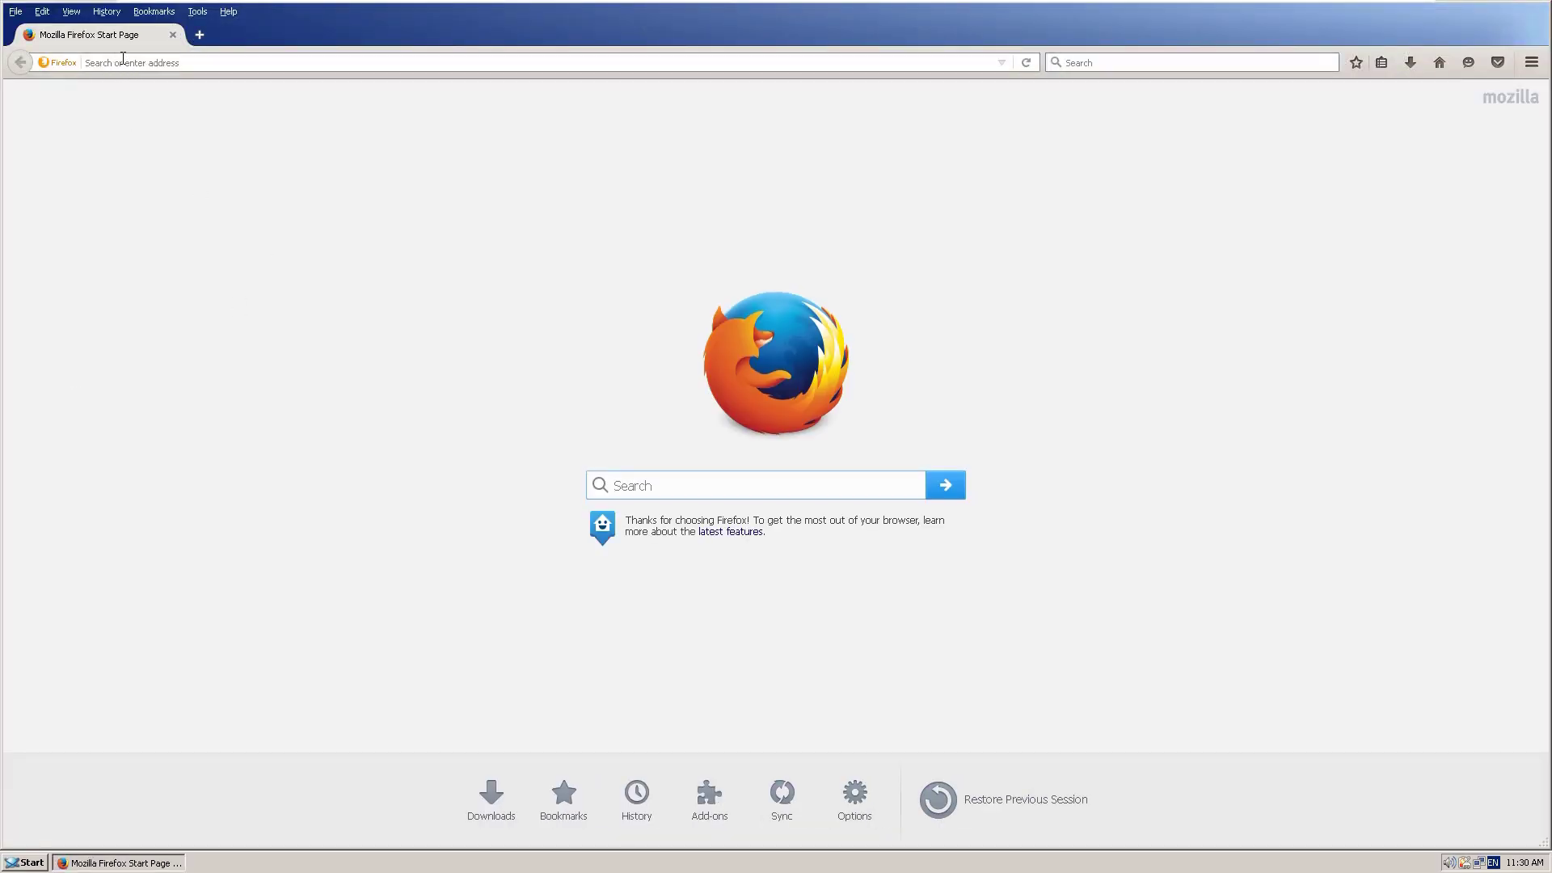
pyautogui.click(122, 62)
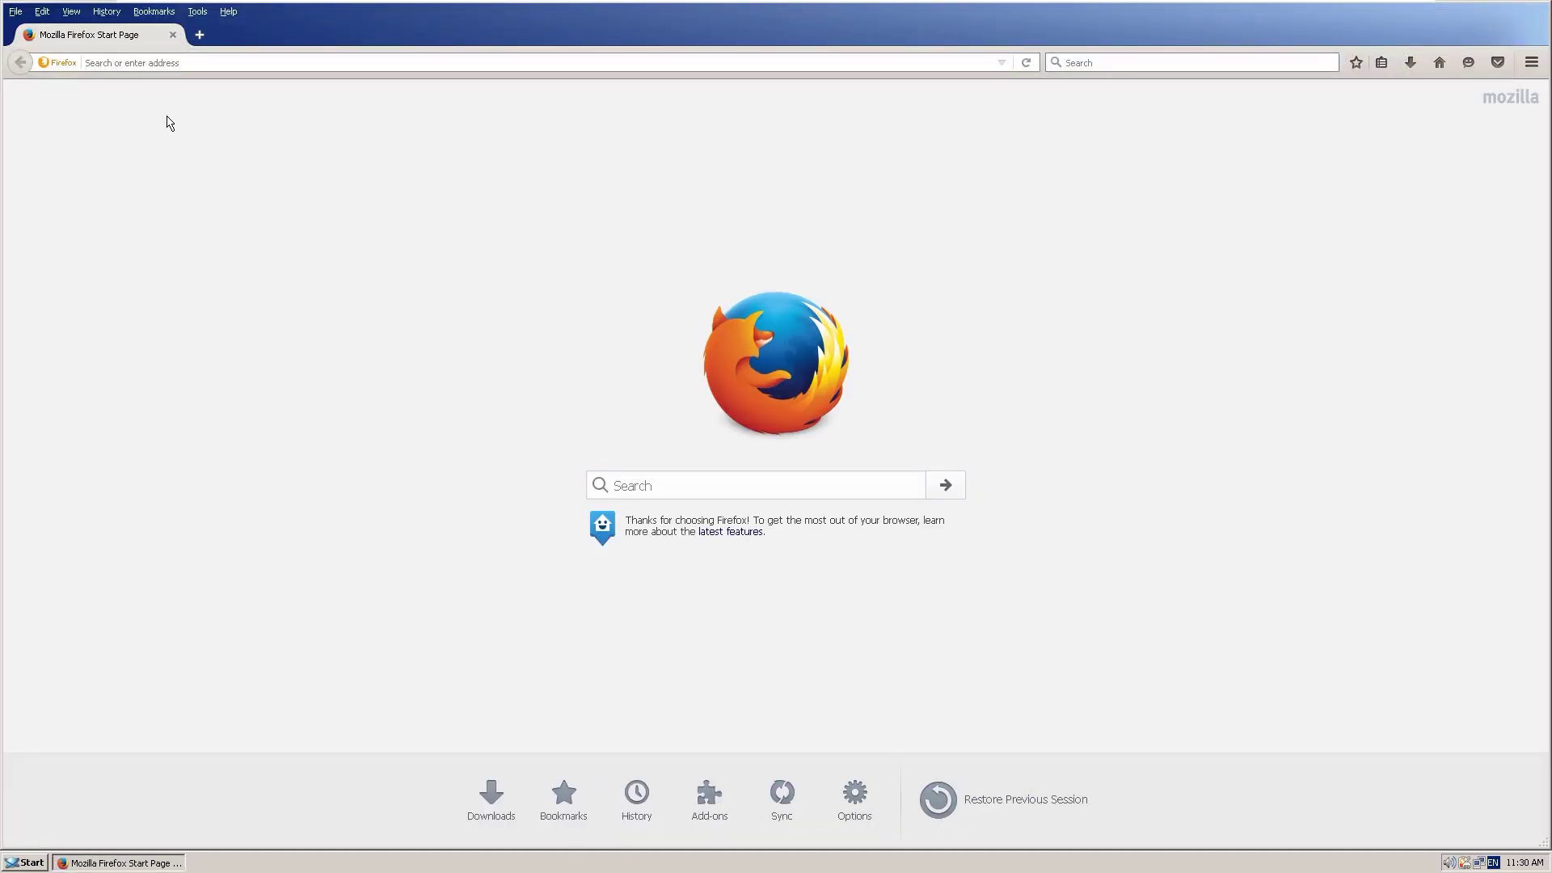
pyautogui.write('ReactJ')
pyautogui.press('BackSpace')
pyautogui.write('OS')
pyautogui.hotkey('shift', 'Return')
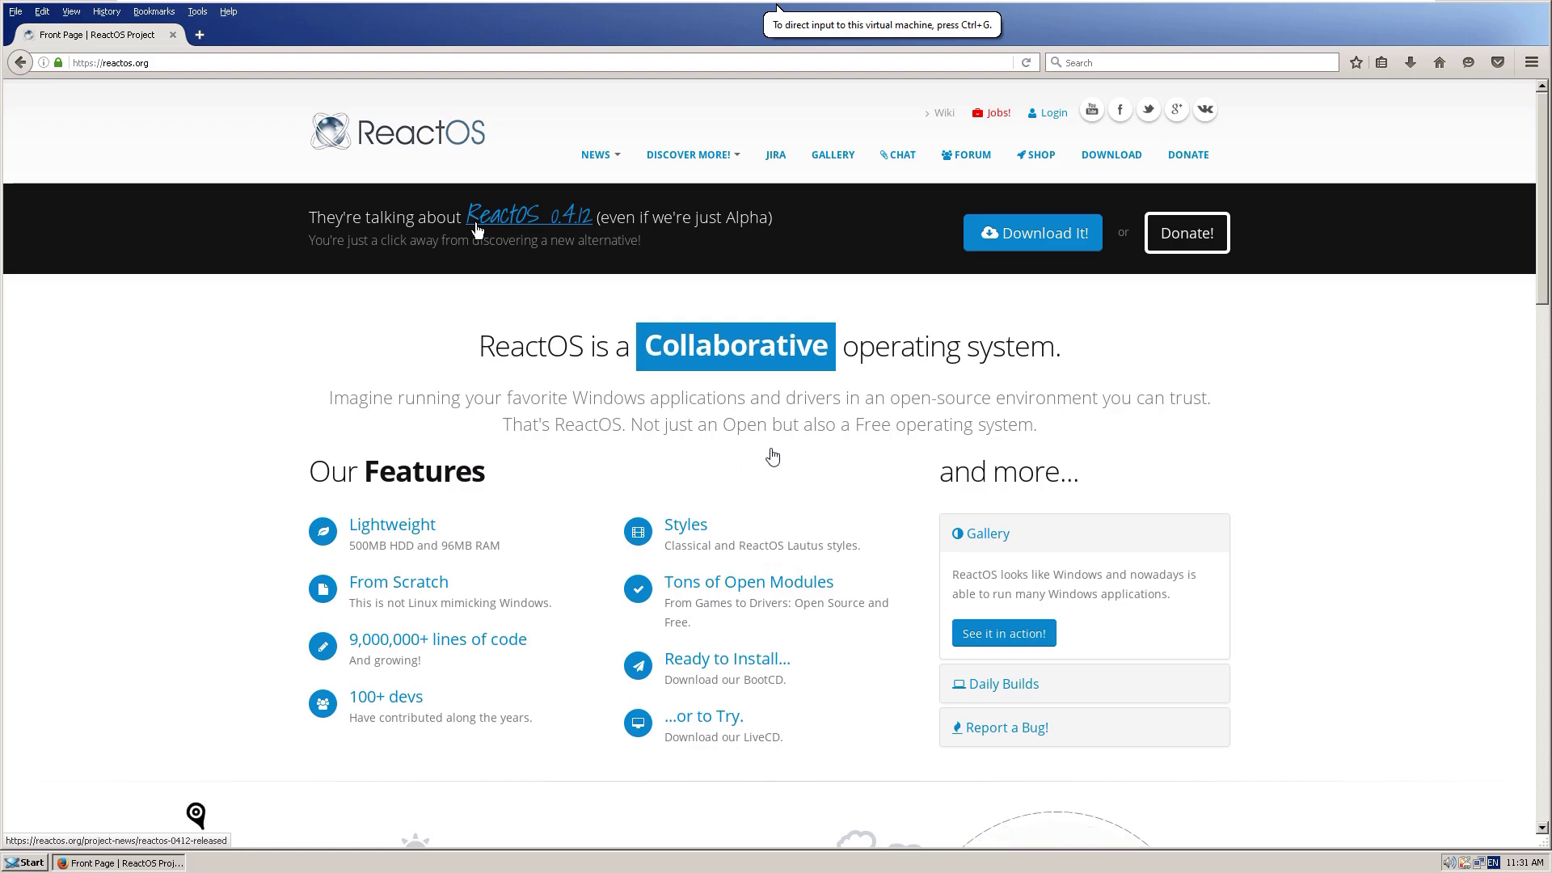
# Step: Read the ReactOS 0.4.12 announcement line on the front page, and open the site's ReactOS download page
pyautogui.click(718, 433)
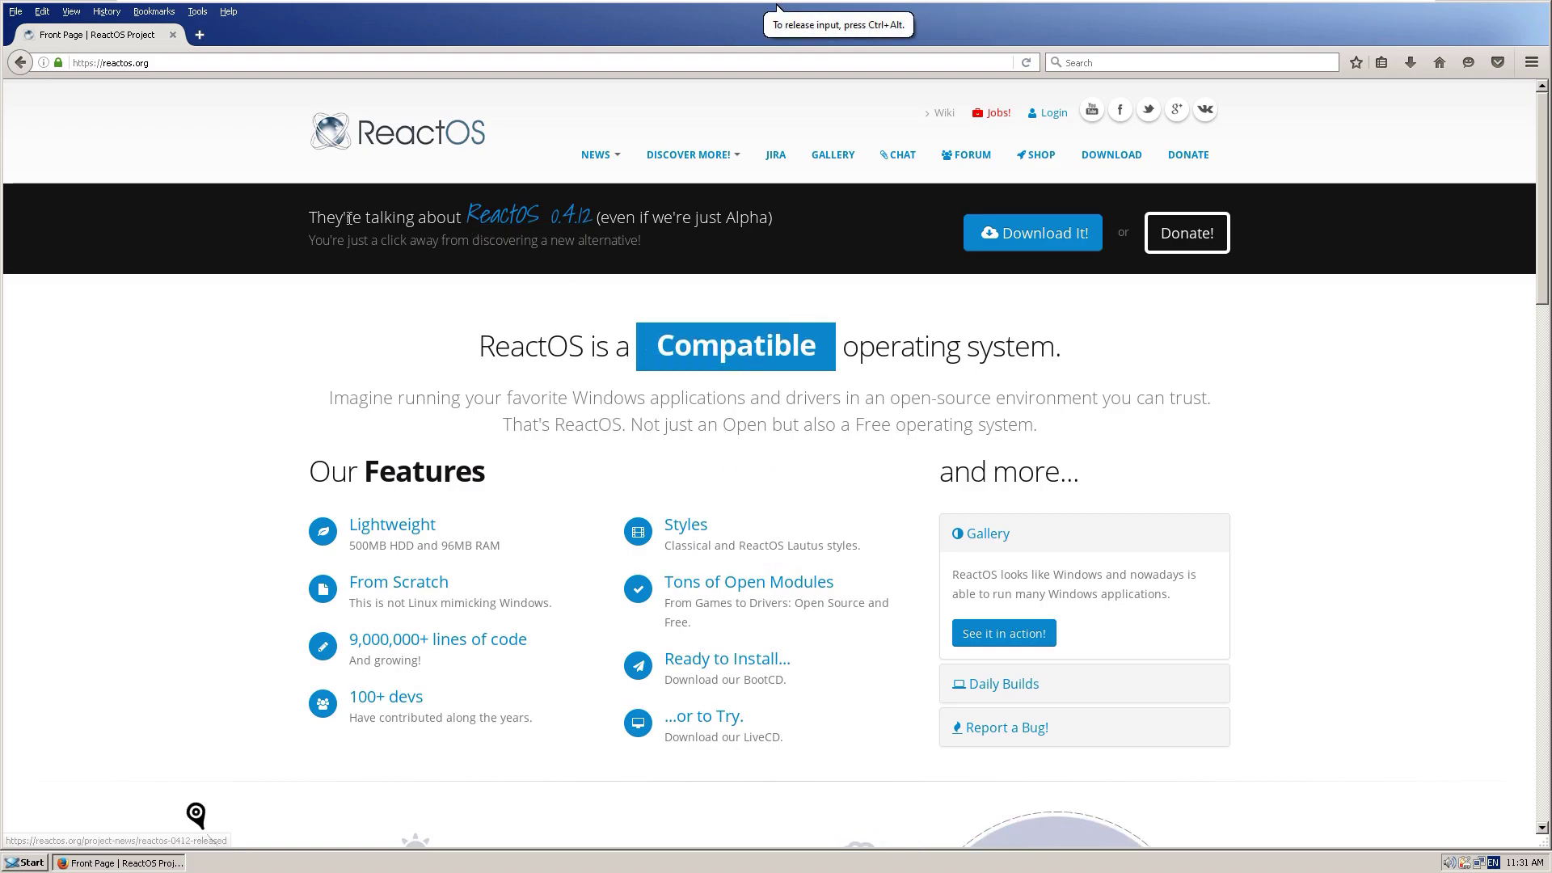
pyautogui.moveTo(311, 222); pyautogui.dragTo(380, 219)
pyautogui.click(302, 218)
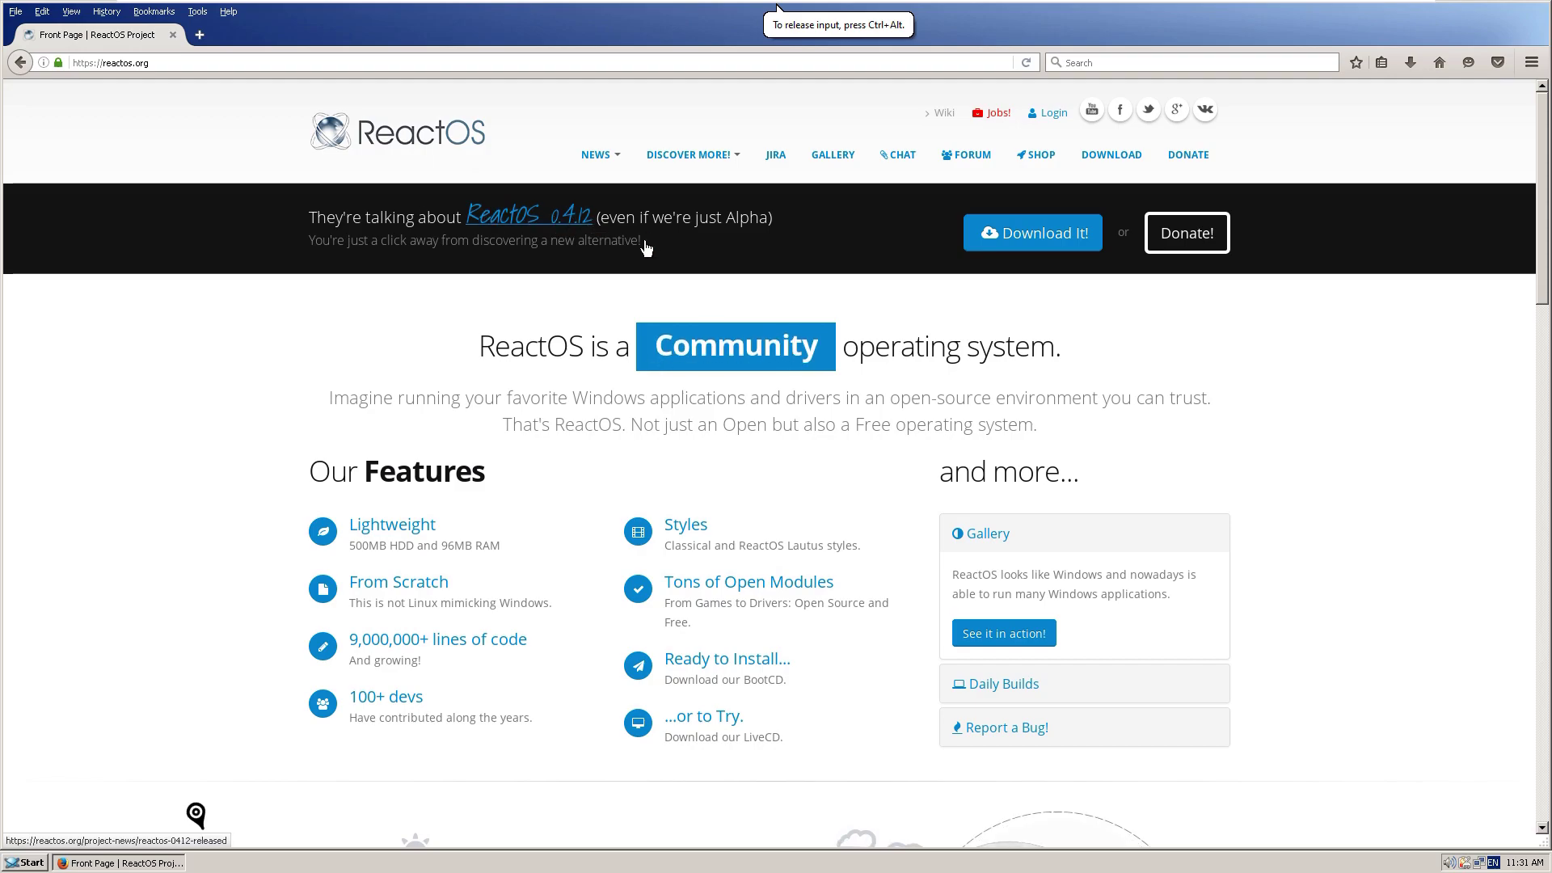
pyautogui.click(1034, 234)
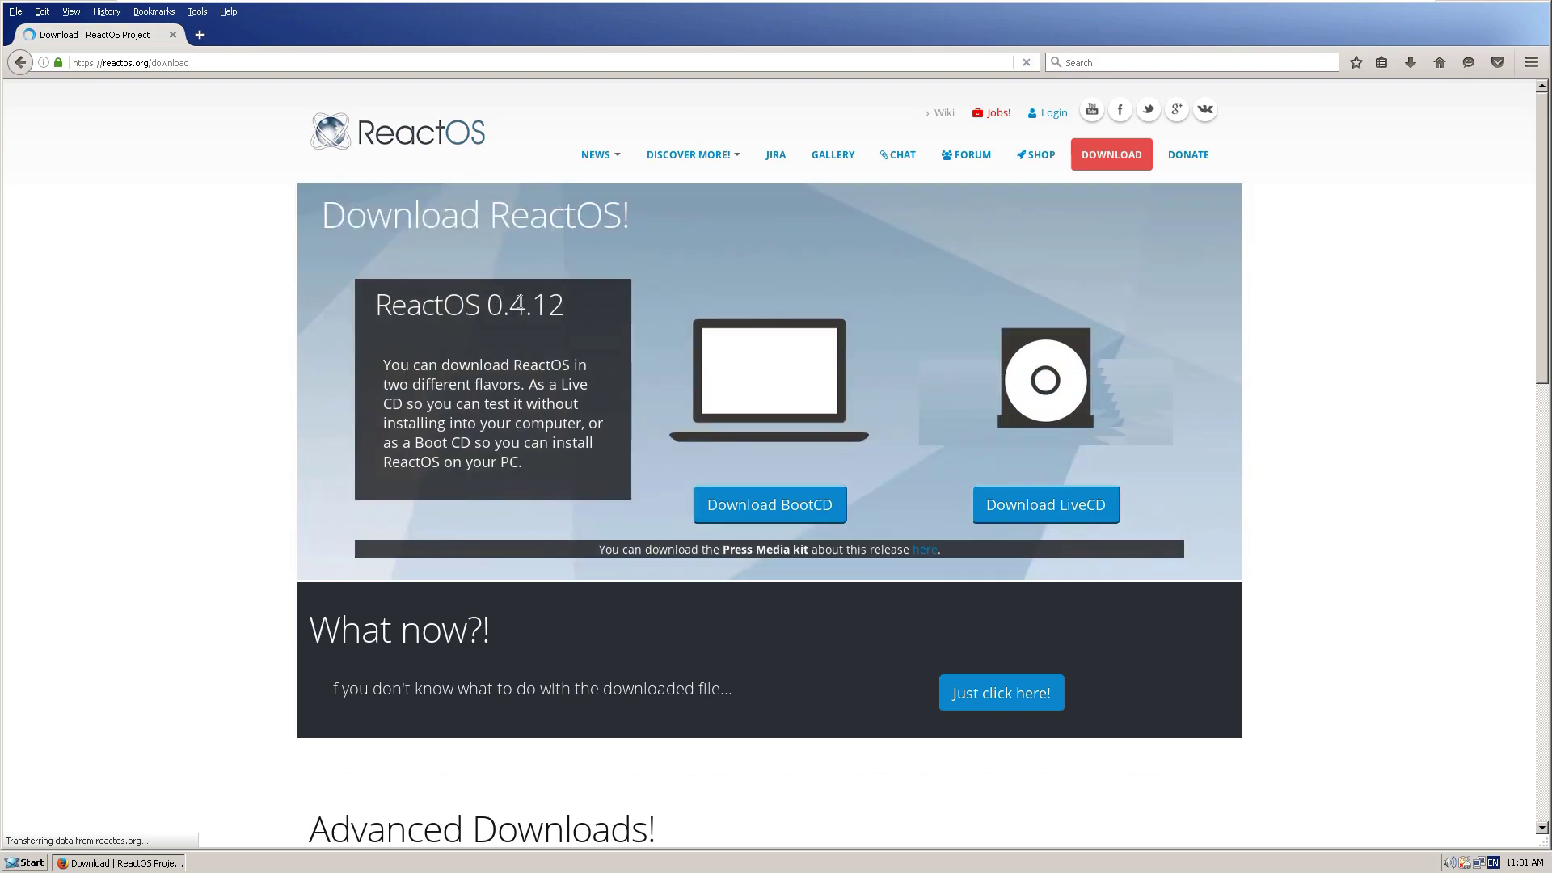
pyautogui.rightClick(623, 361)
pyautogui.click(553, 347)
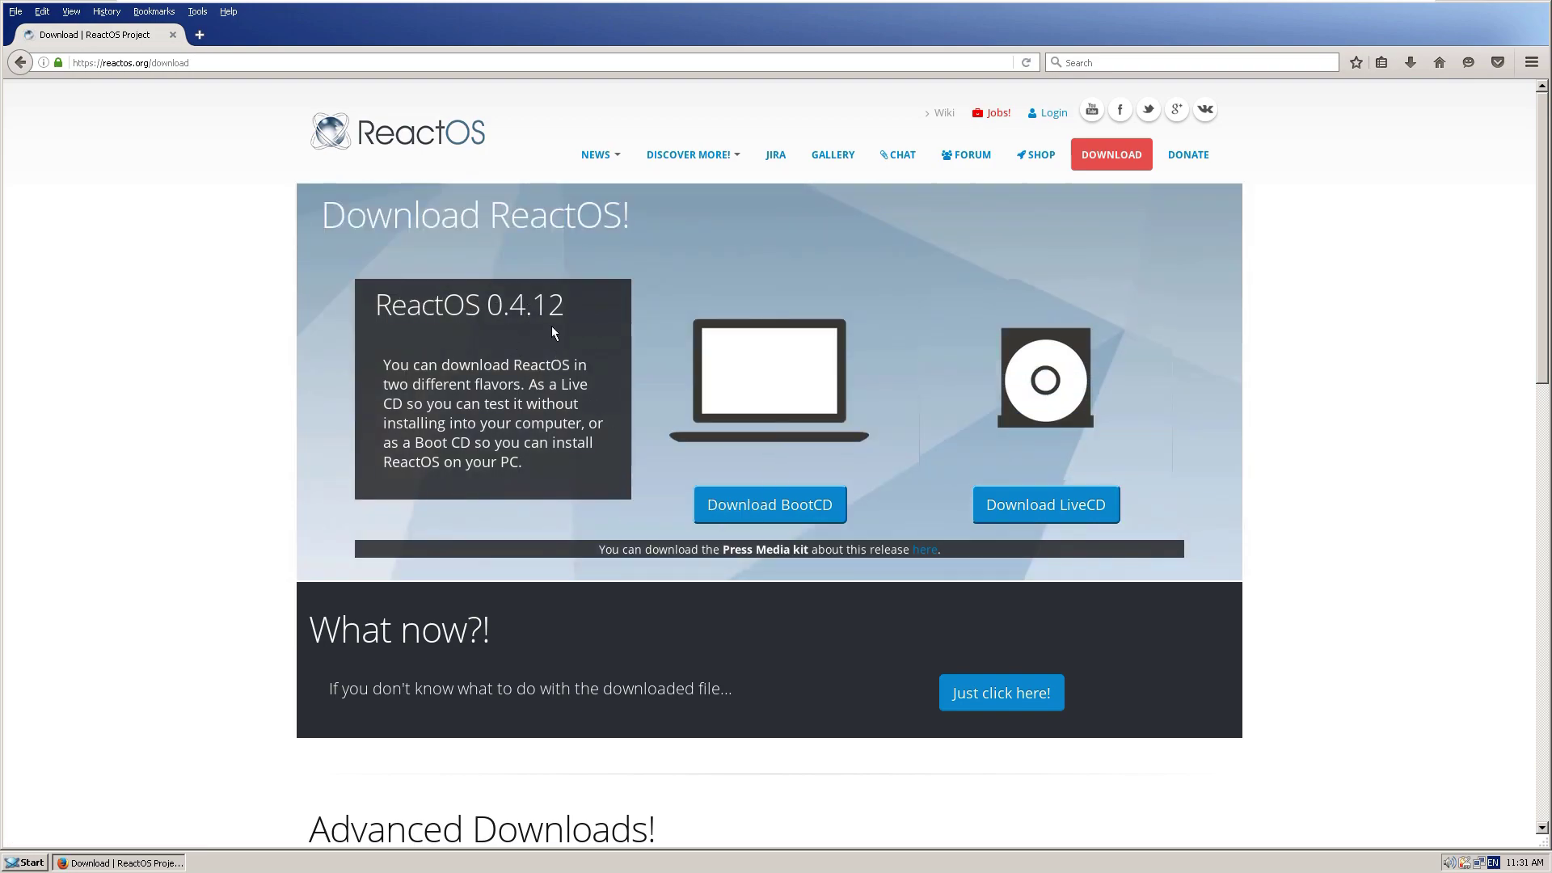
# Step: Check the file size of the ReactOS BootCD download, skipping the donation, and cancel the save prompt
pyautogui.click(800, 504)
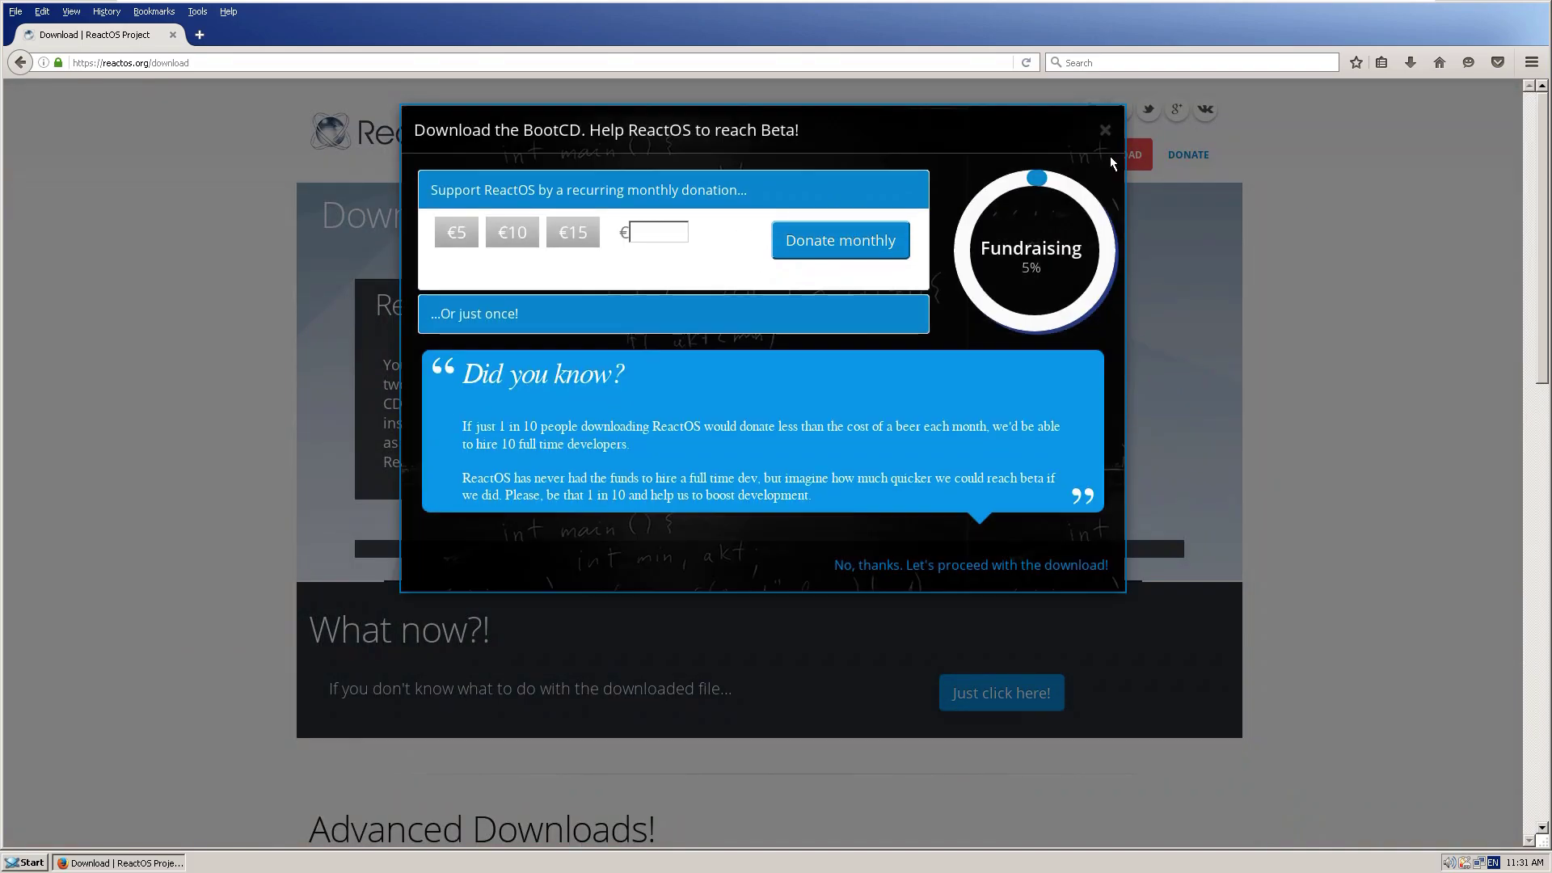
pyautogui.click(893, 569)
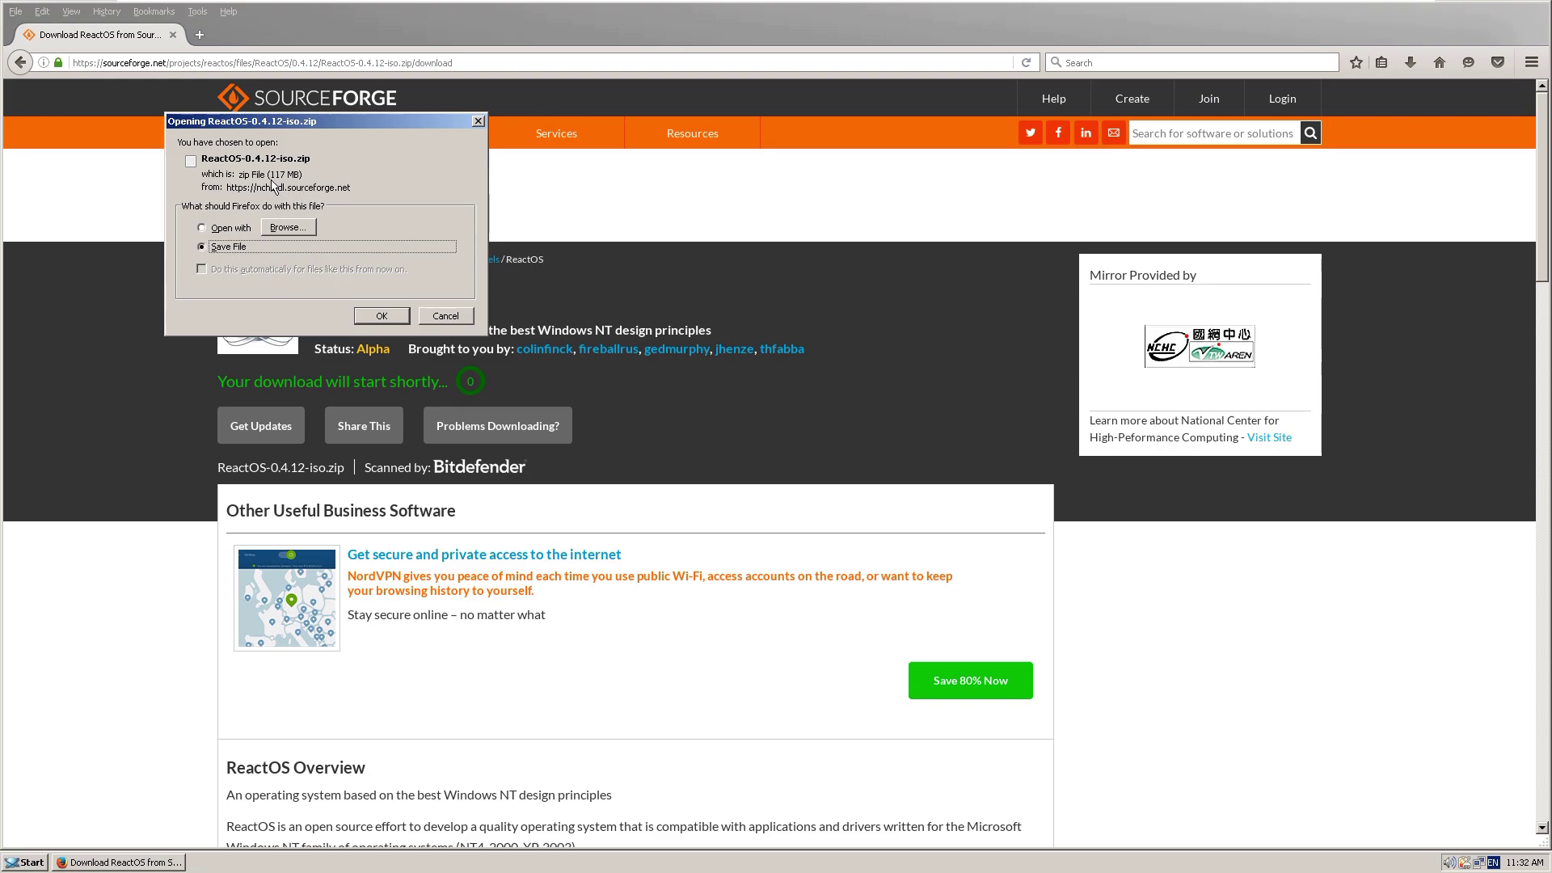
pyautogui.moveTo(269, 176); pyautogui.dragTo(277, 175)
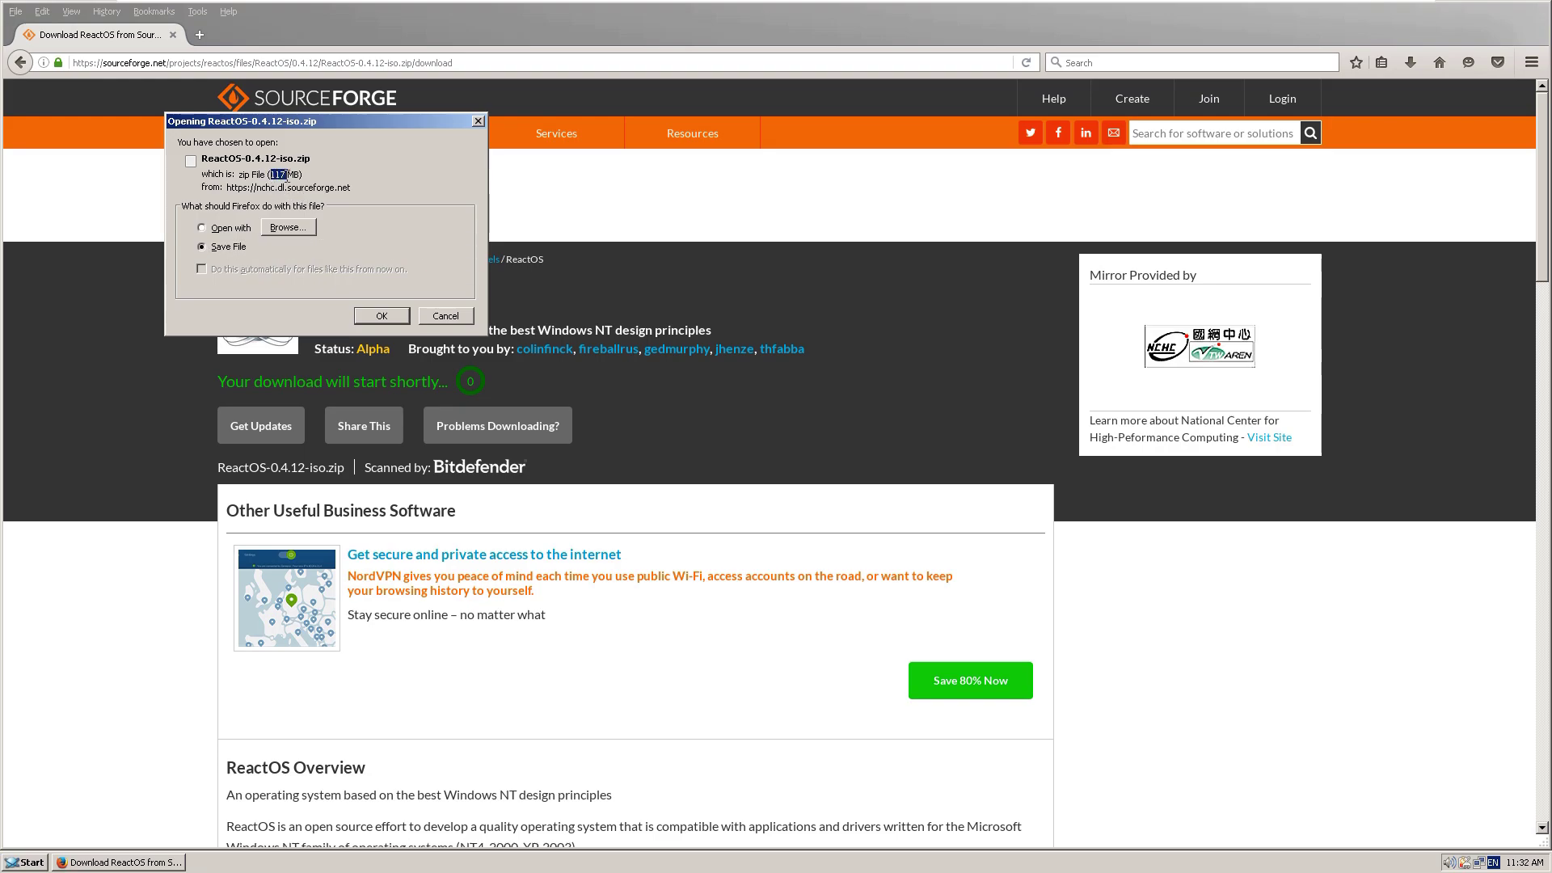
pyautogui.click(299, 174)
pyautogui.click(443, 316)
# Step: Go back to the ReactOS download page, glance over its contents, and return to the site's front page
pyautogui.click(20, 62)
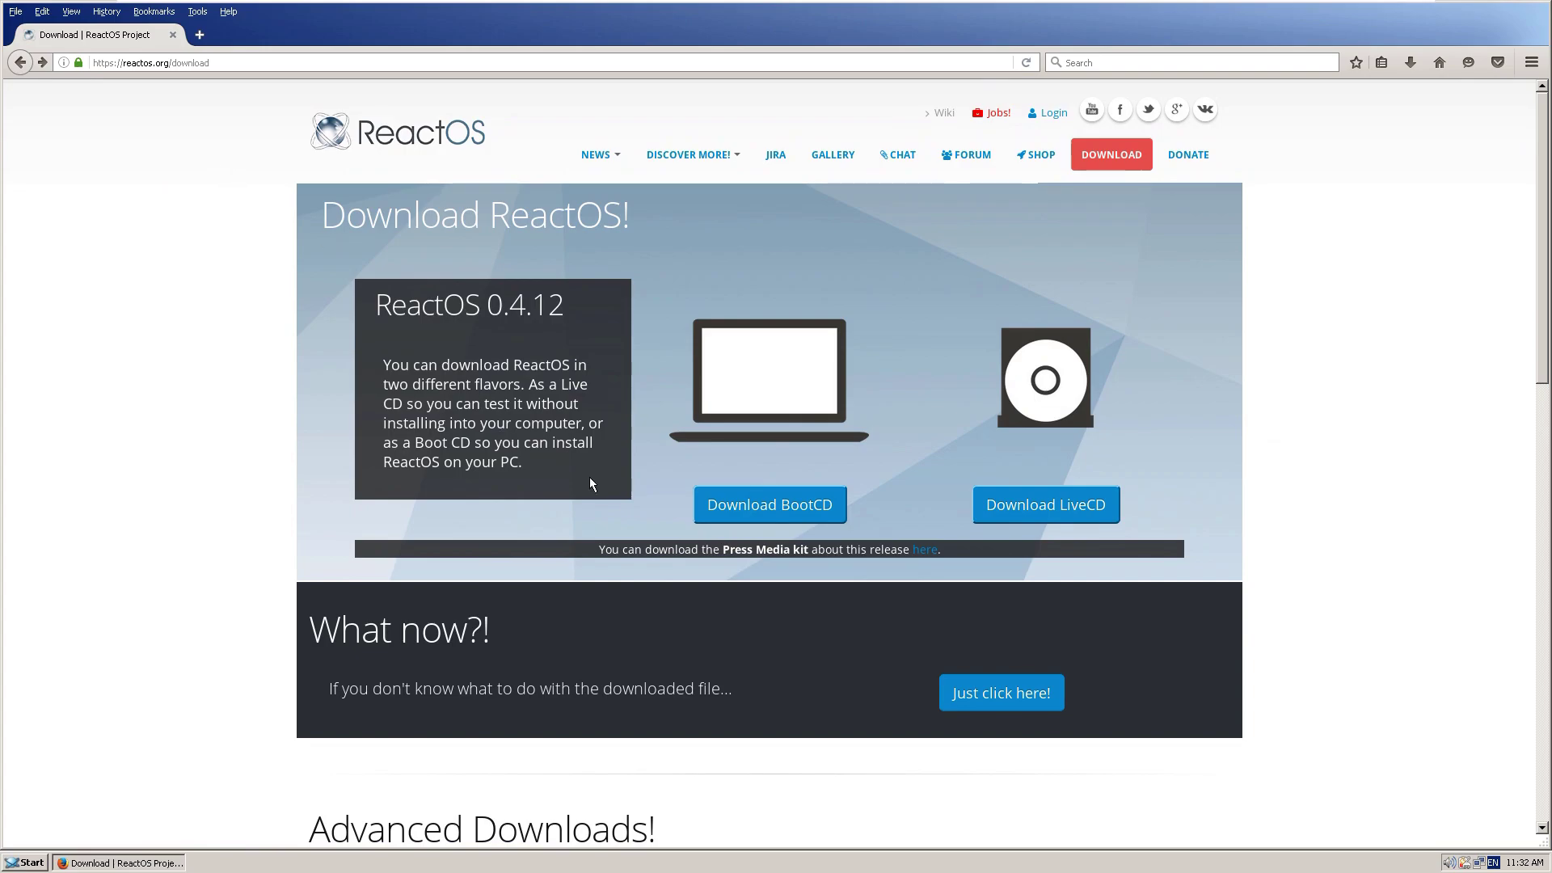
pyautogui.scroll(-3, 655, 368)
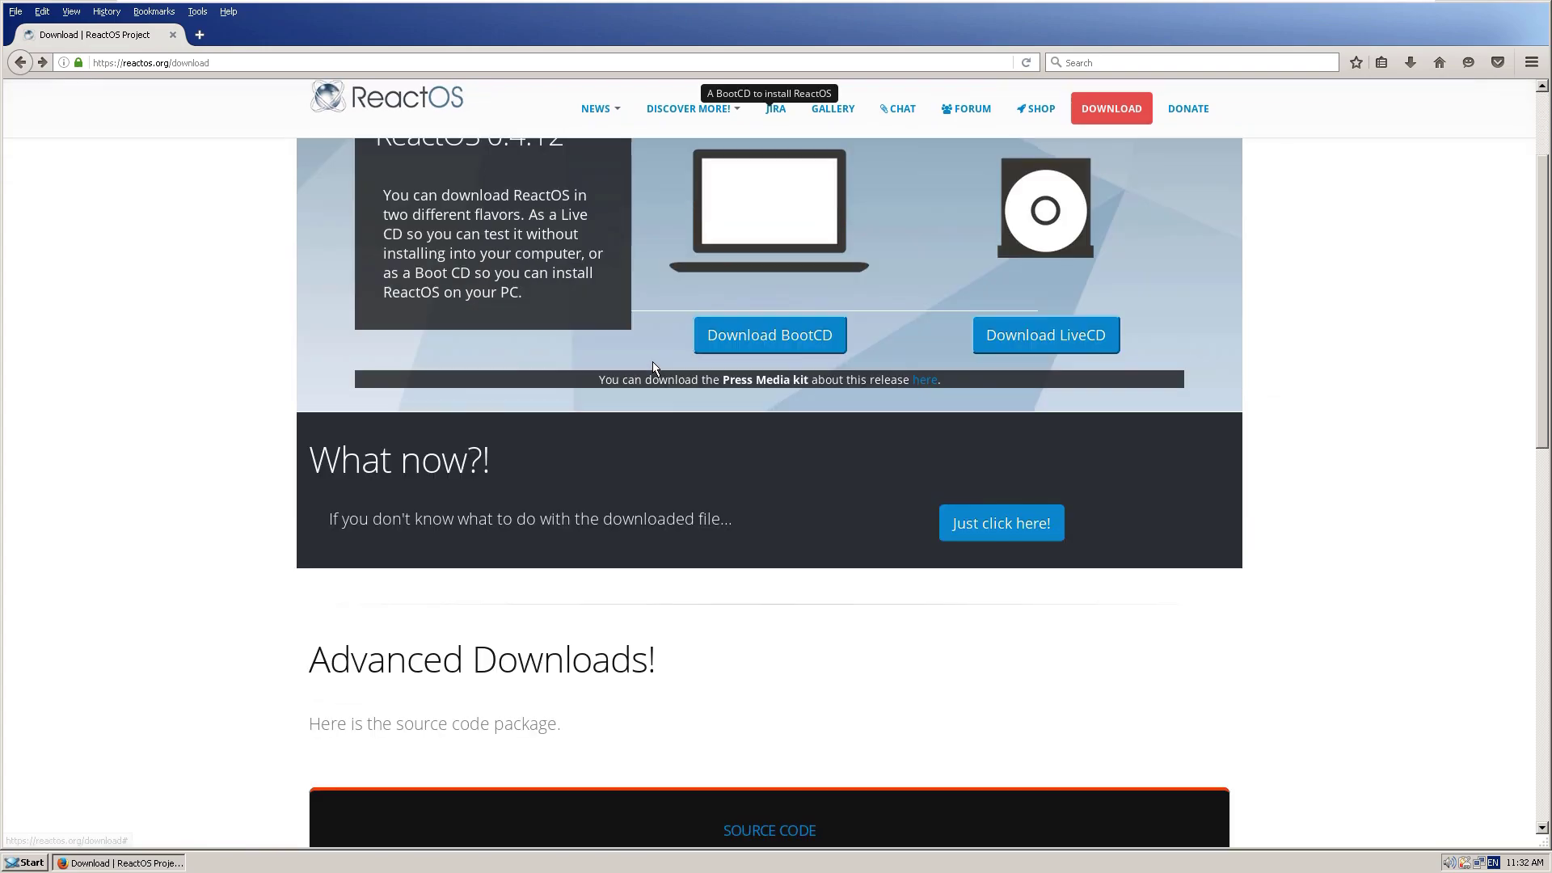
pyautogui.scroll(5, 648, 370)
pyautogui.click(30, 65)
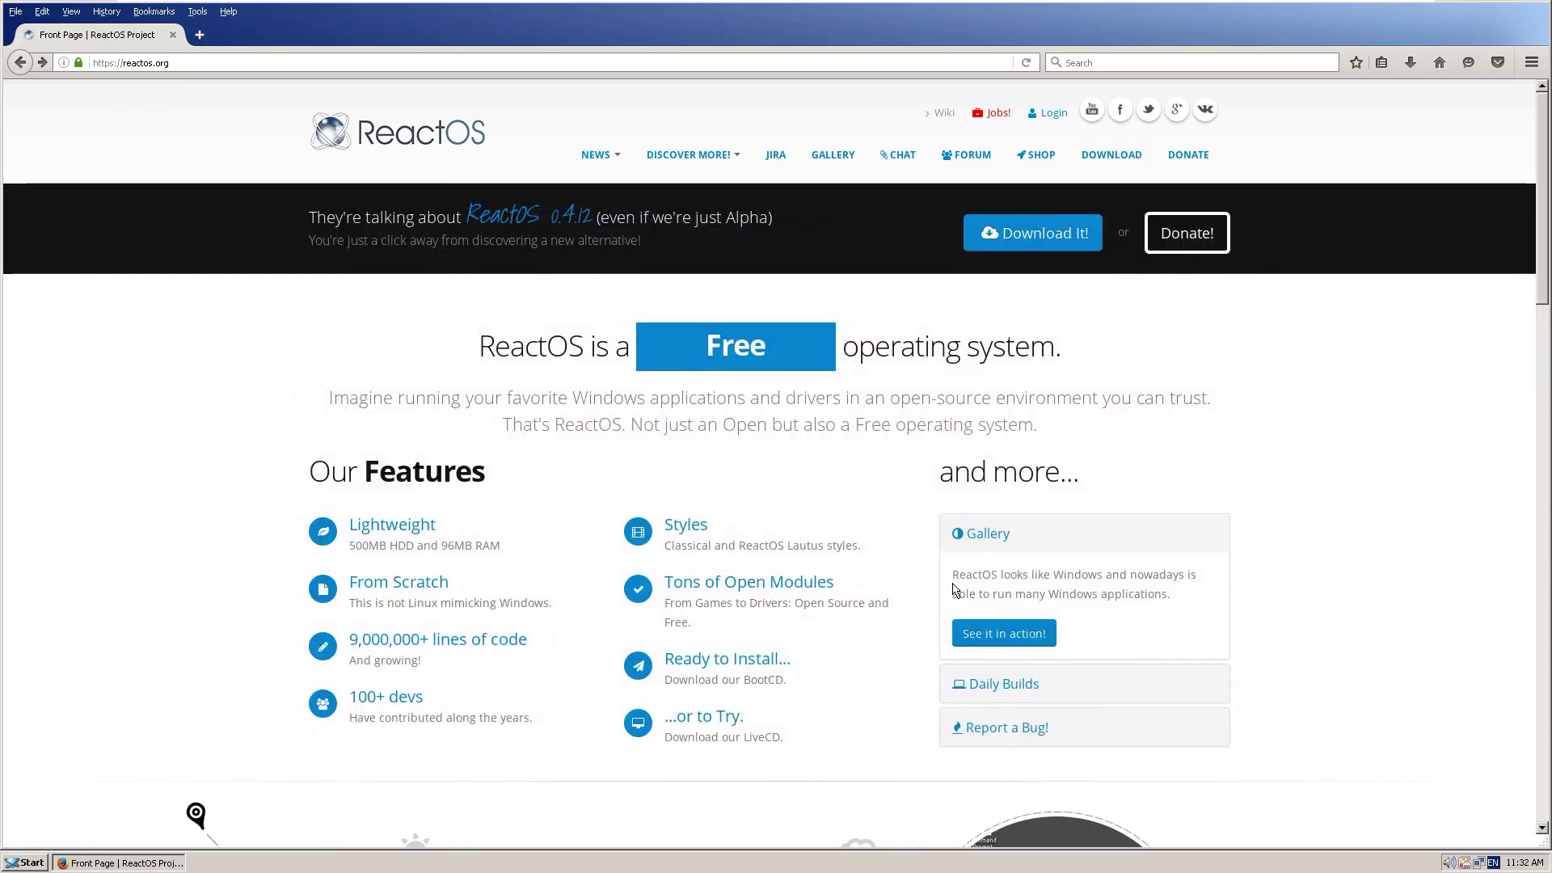
# Step: Look over the front page's "ReactOS is a ... operating system" headline and the Our Features list
pyautogui.scroll(-5, 952, 590)
pyautogui.scroll(3, 952, 584)
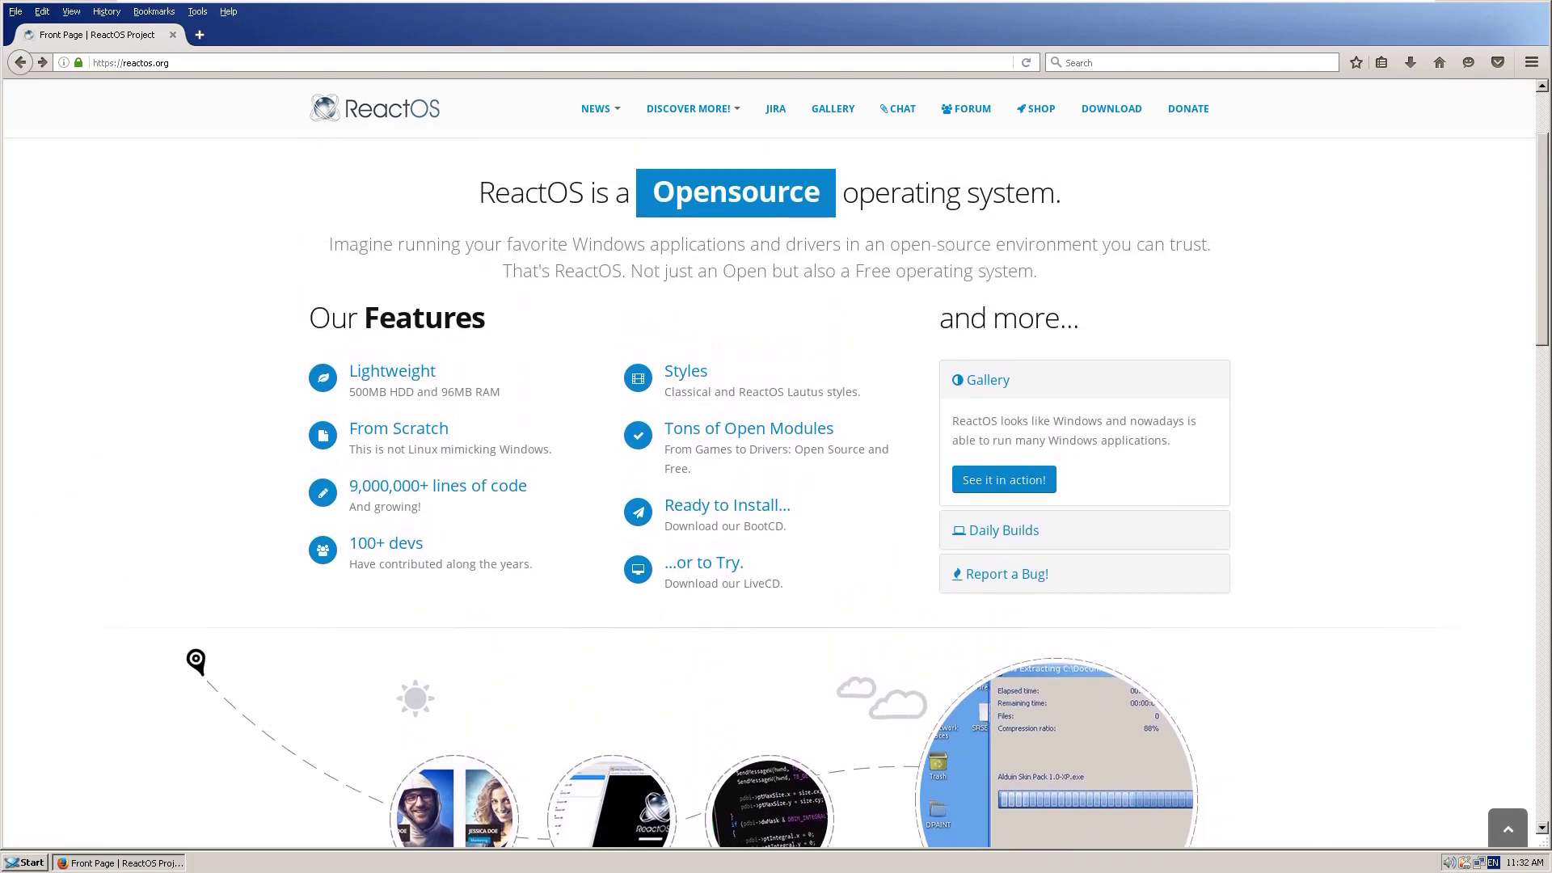
pyautogui.scroll(1, 440, 502)
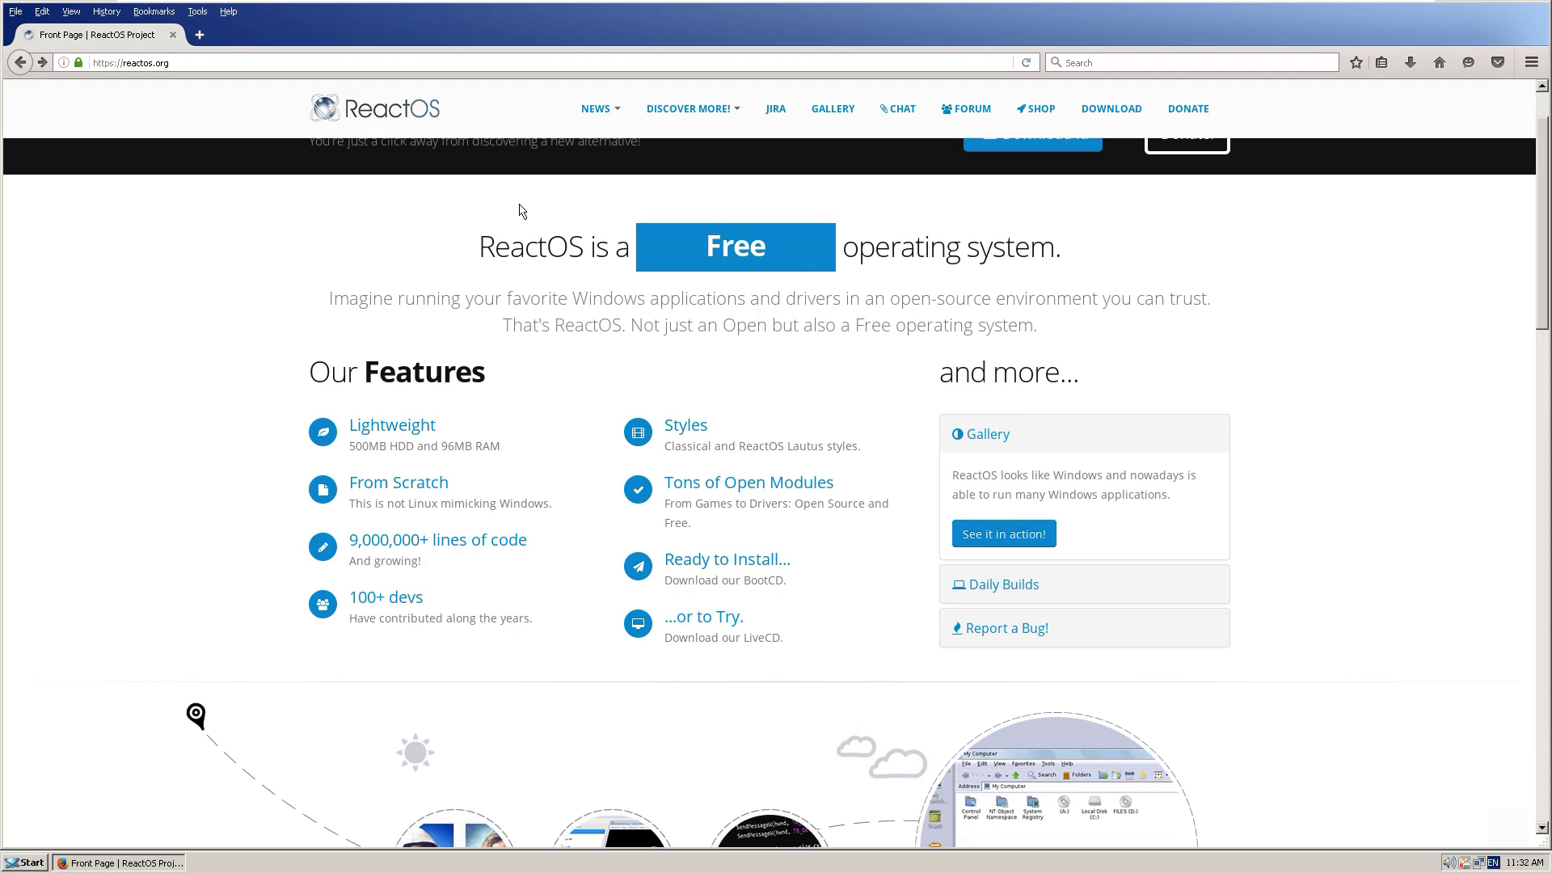
pyautogui.moveTo(480, 247)
pyautogui.mouseDown()
pyautogui.moveTo(627, 242)
pyautogui.moveTo(493, 245)
pyautogui.mouseUp()
pyautogui.doubleClick(622, 241)
pyautogui.click(424, 286)
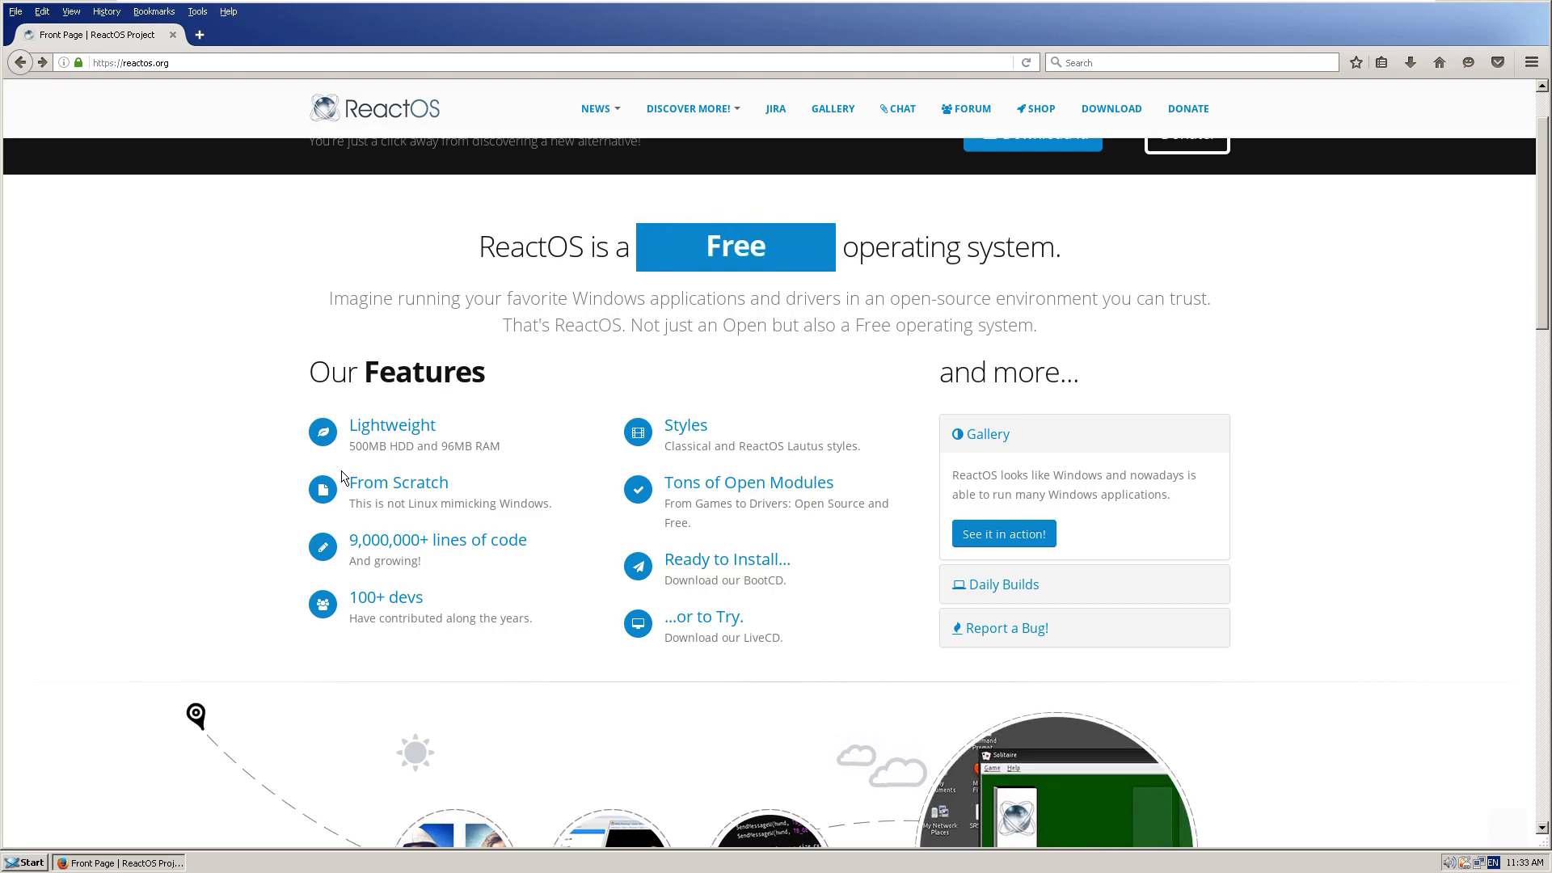
pyautogui.click(488, 442)
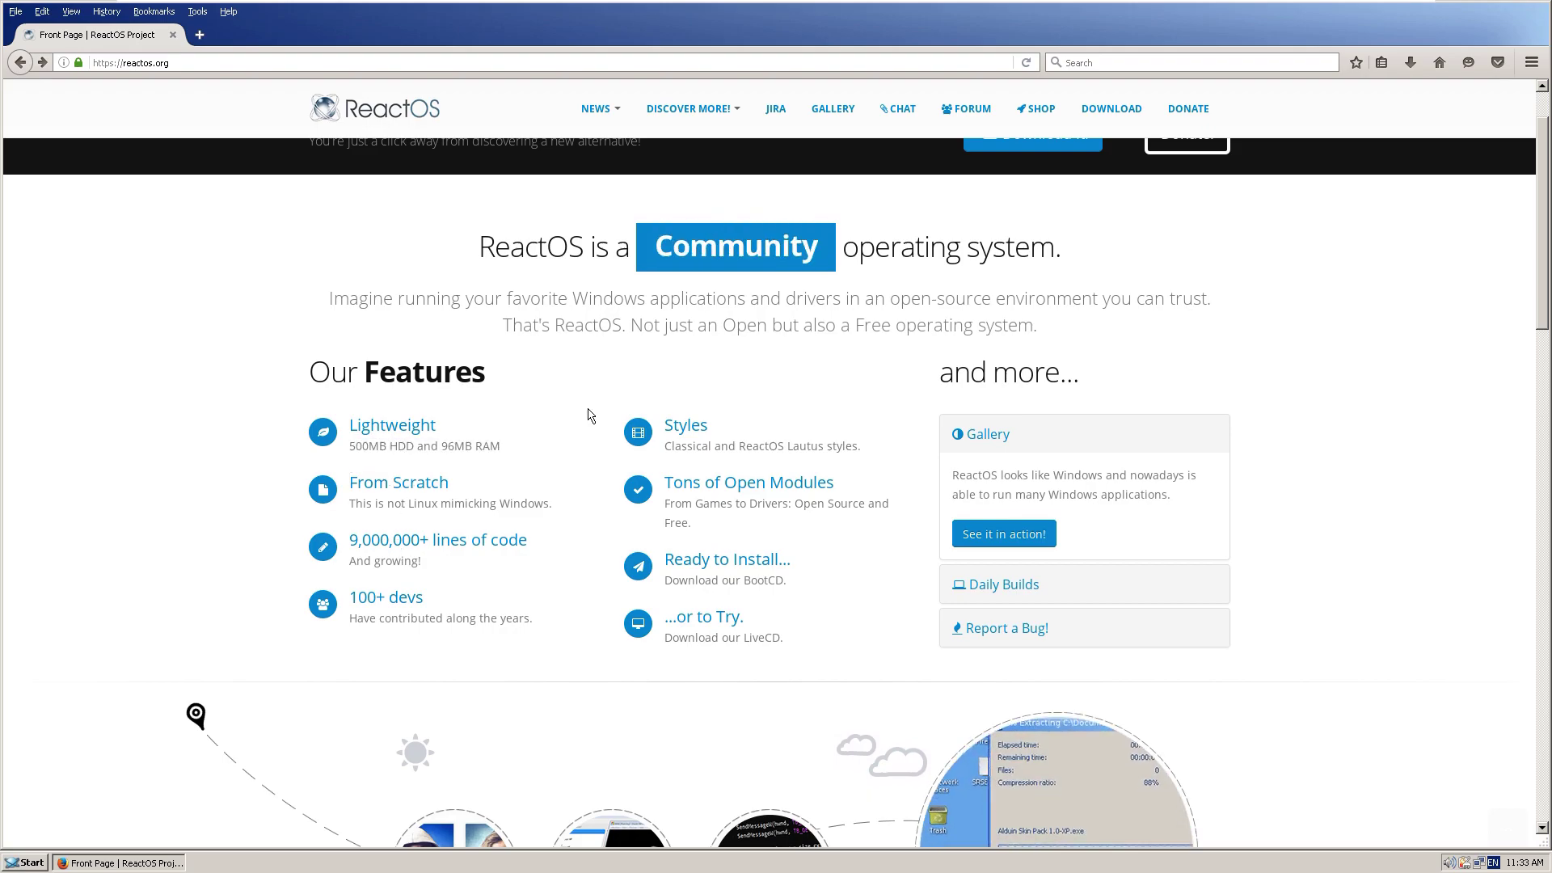
pyautogui.scroll(2, 623, 415)
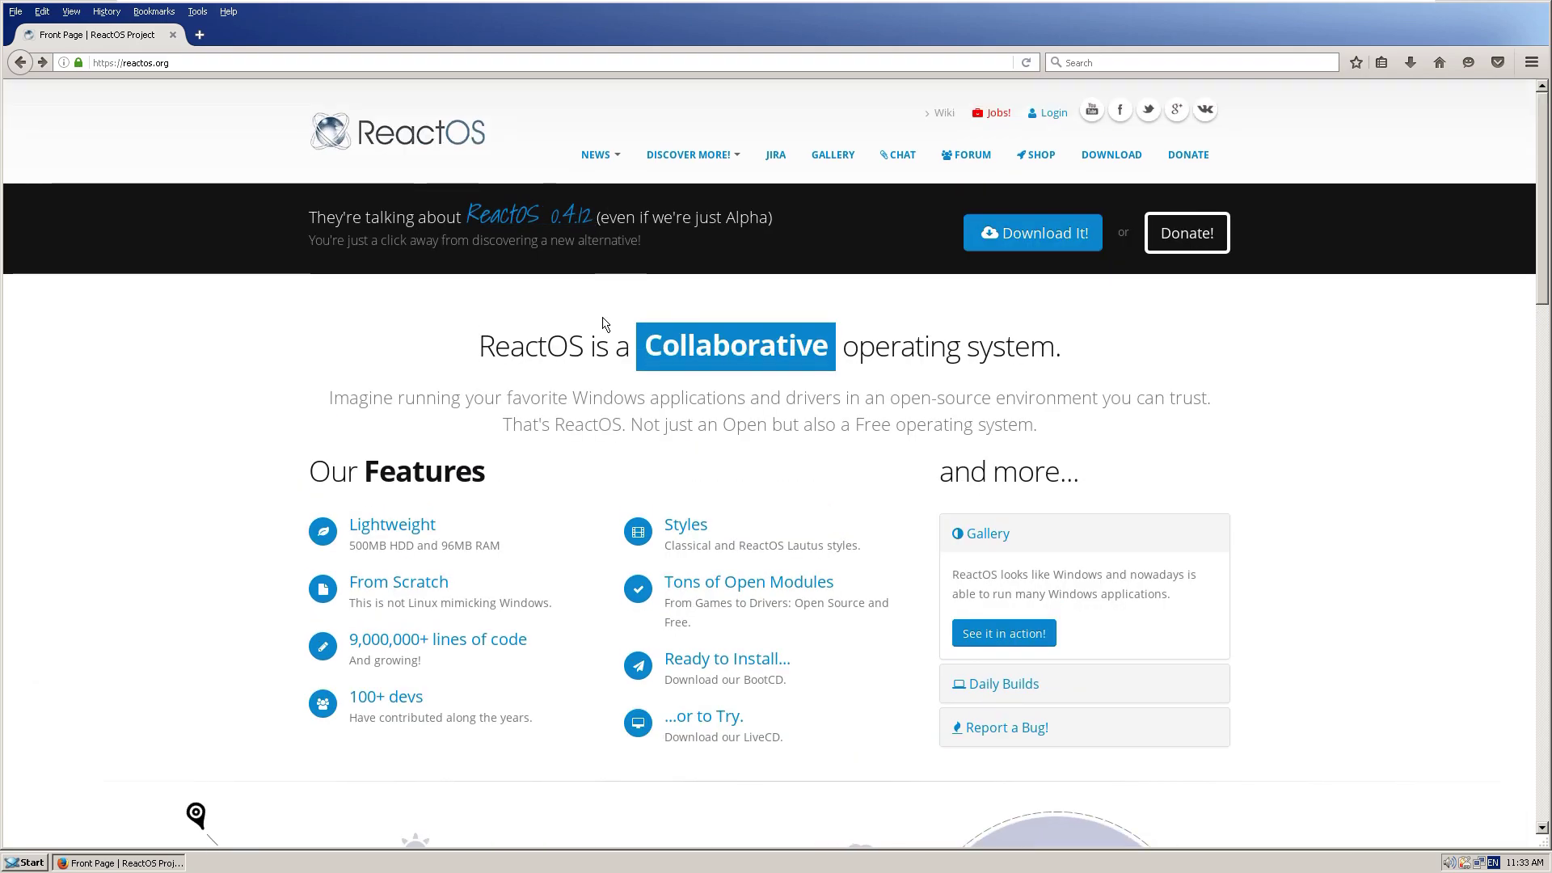
# Step: Read the Lightweight feature's system requirements and the paragraph about running Windows applications and drivers
pyautogui.moveTo(348, 550); pyautogui.dragTo(448, 548)
pyautogui.click(431, 556)
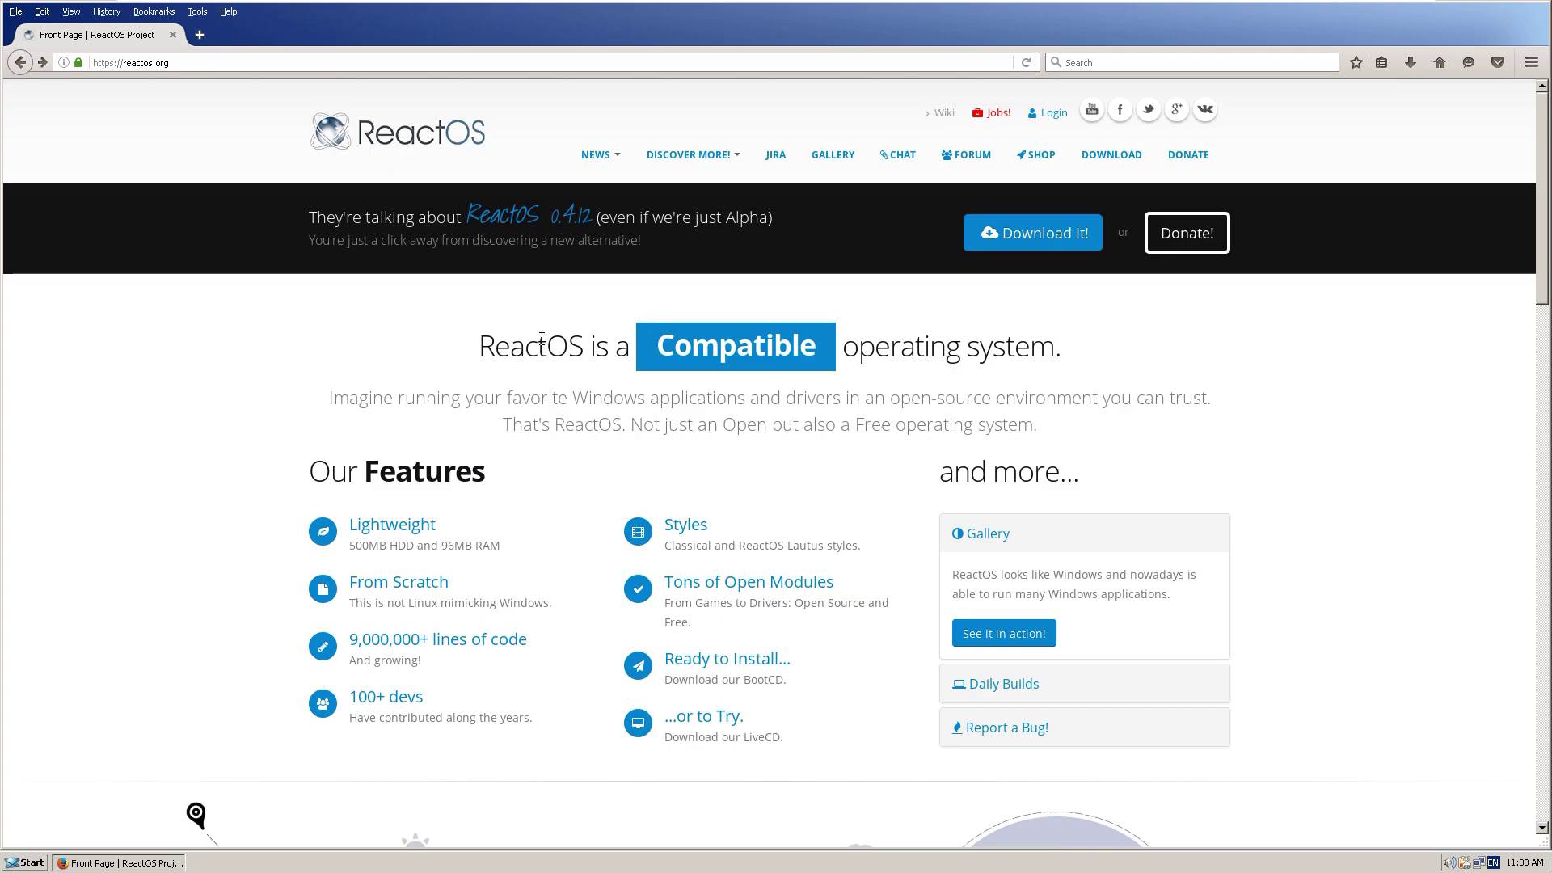
pyautogui.click(25, 862)
pyautogui.click(24, 863)
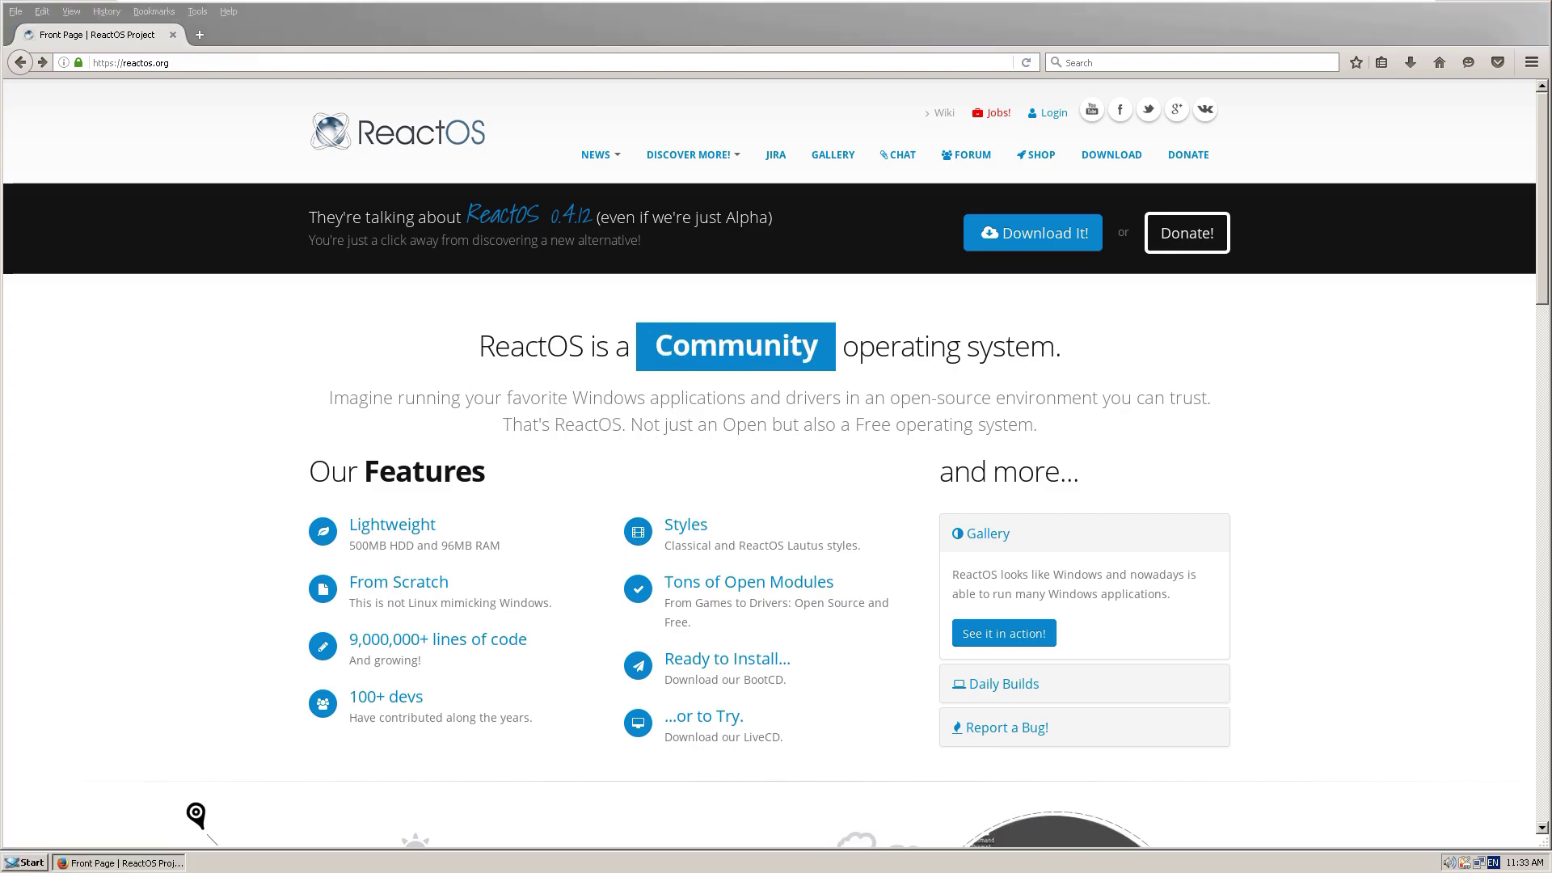
pyautogui.click(402, 400)
pyautogui.moveTo(349, 399); pyautogui.dragTo(943, 422)
pyautogui.click(943, 422)
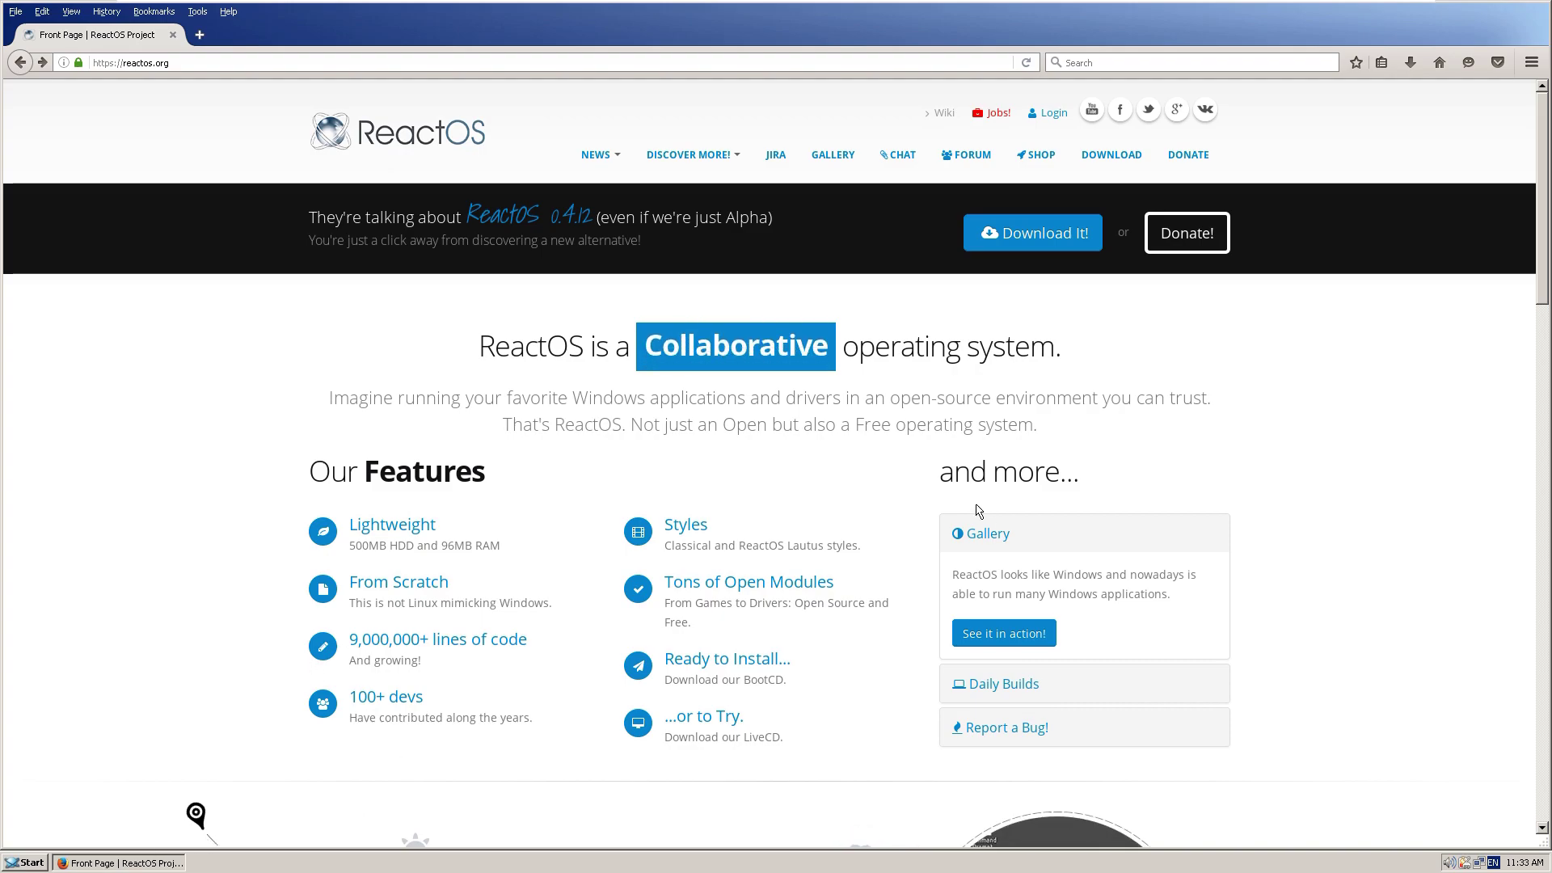
pyautogui.click(387, 437)
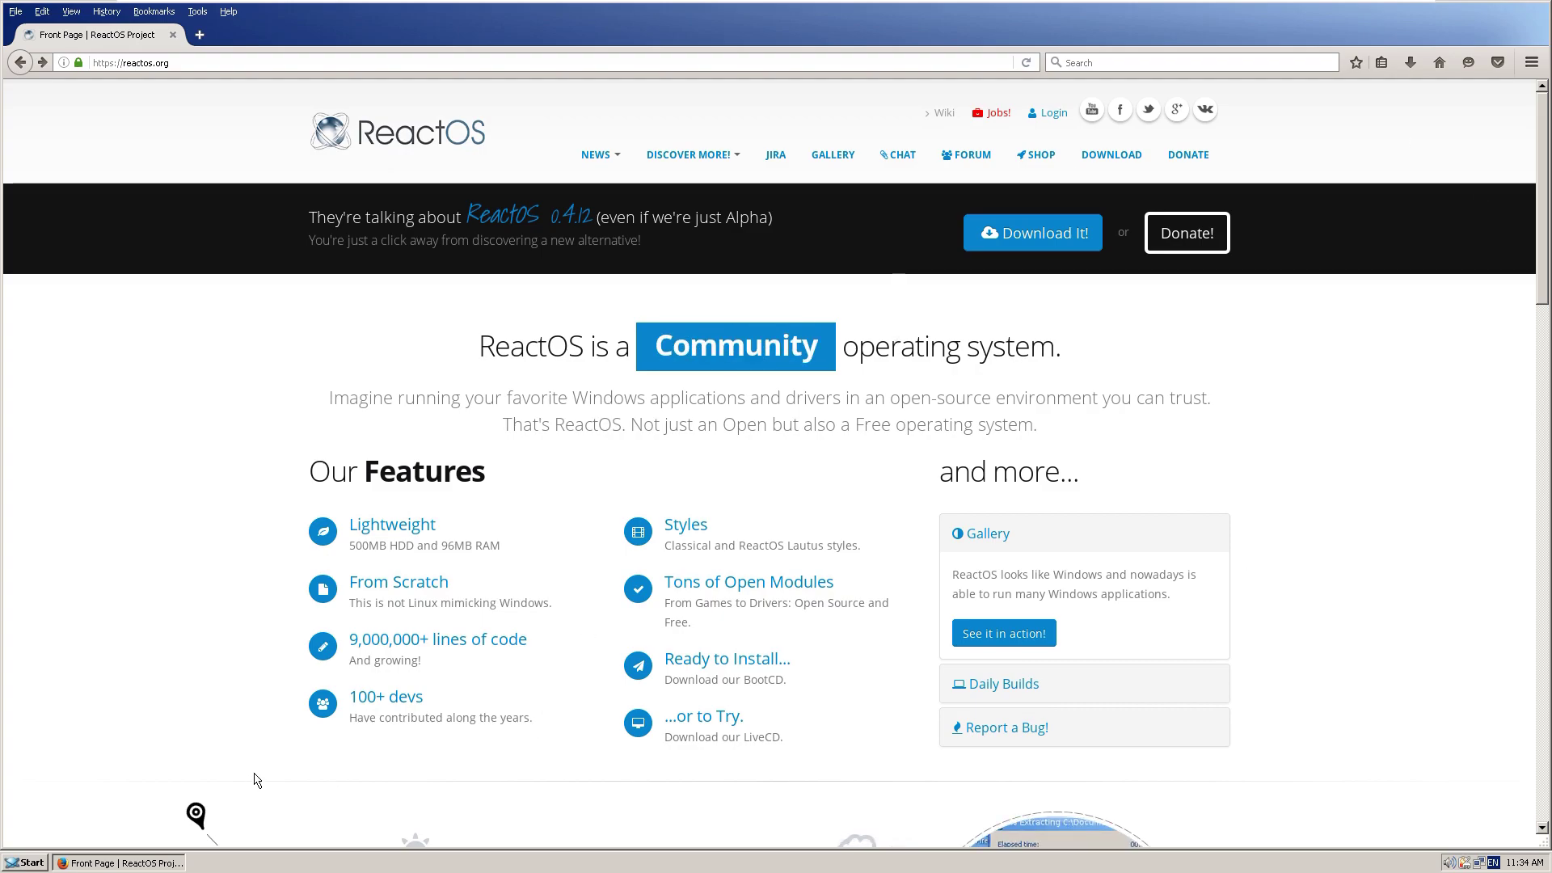
# Step: Close Mozilla Firefox and open the Control Panel
pyautogui.rightClick(88, 863)
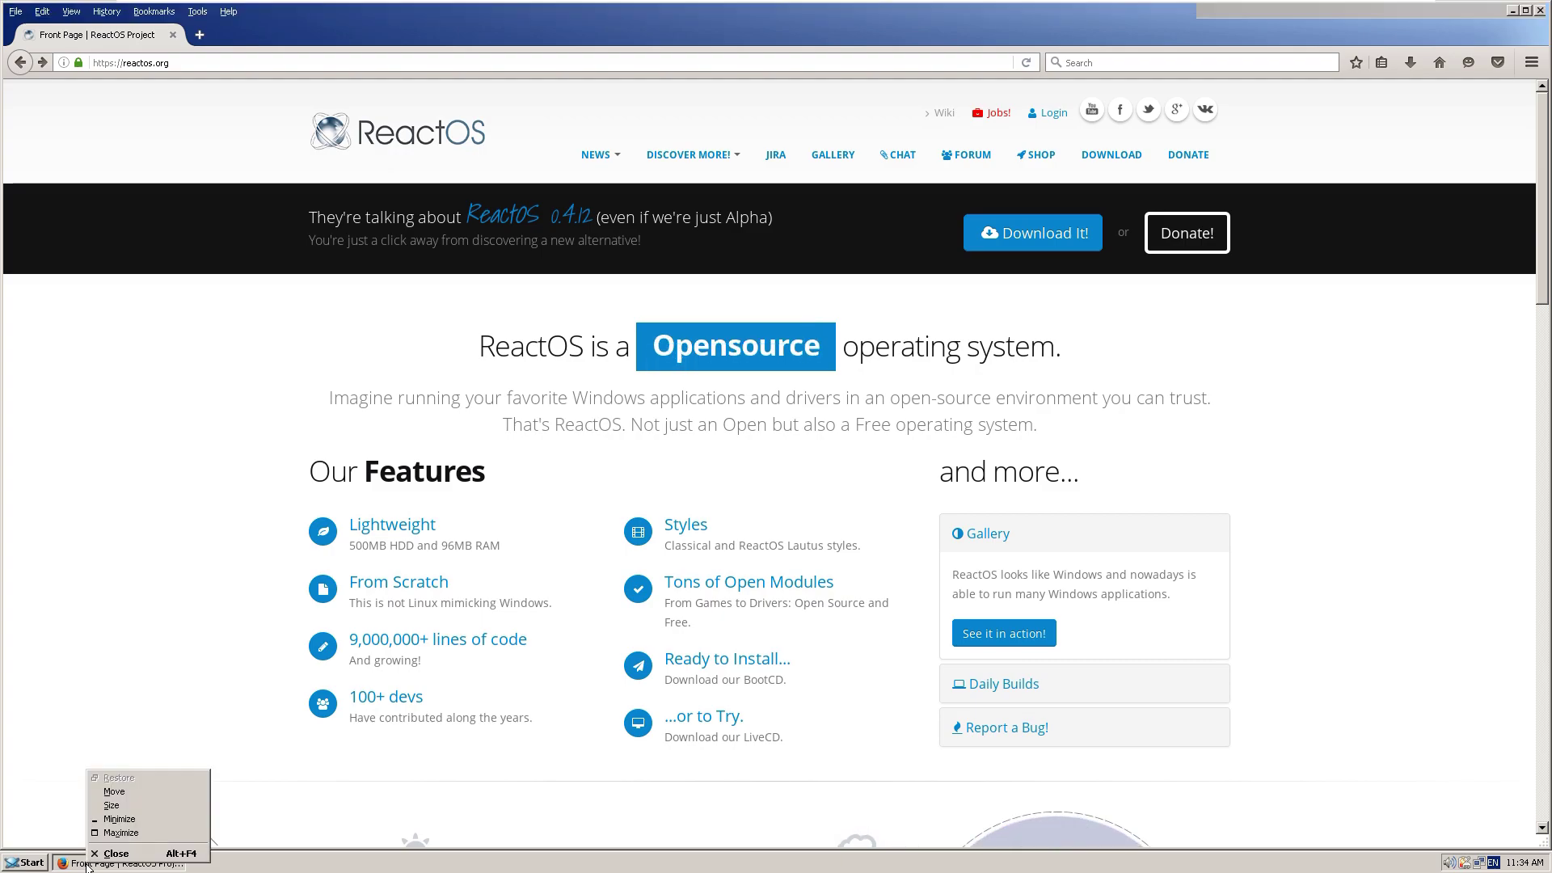
pyautogui.click(110, 854)
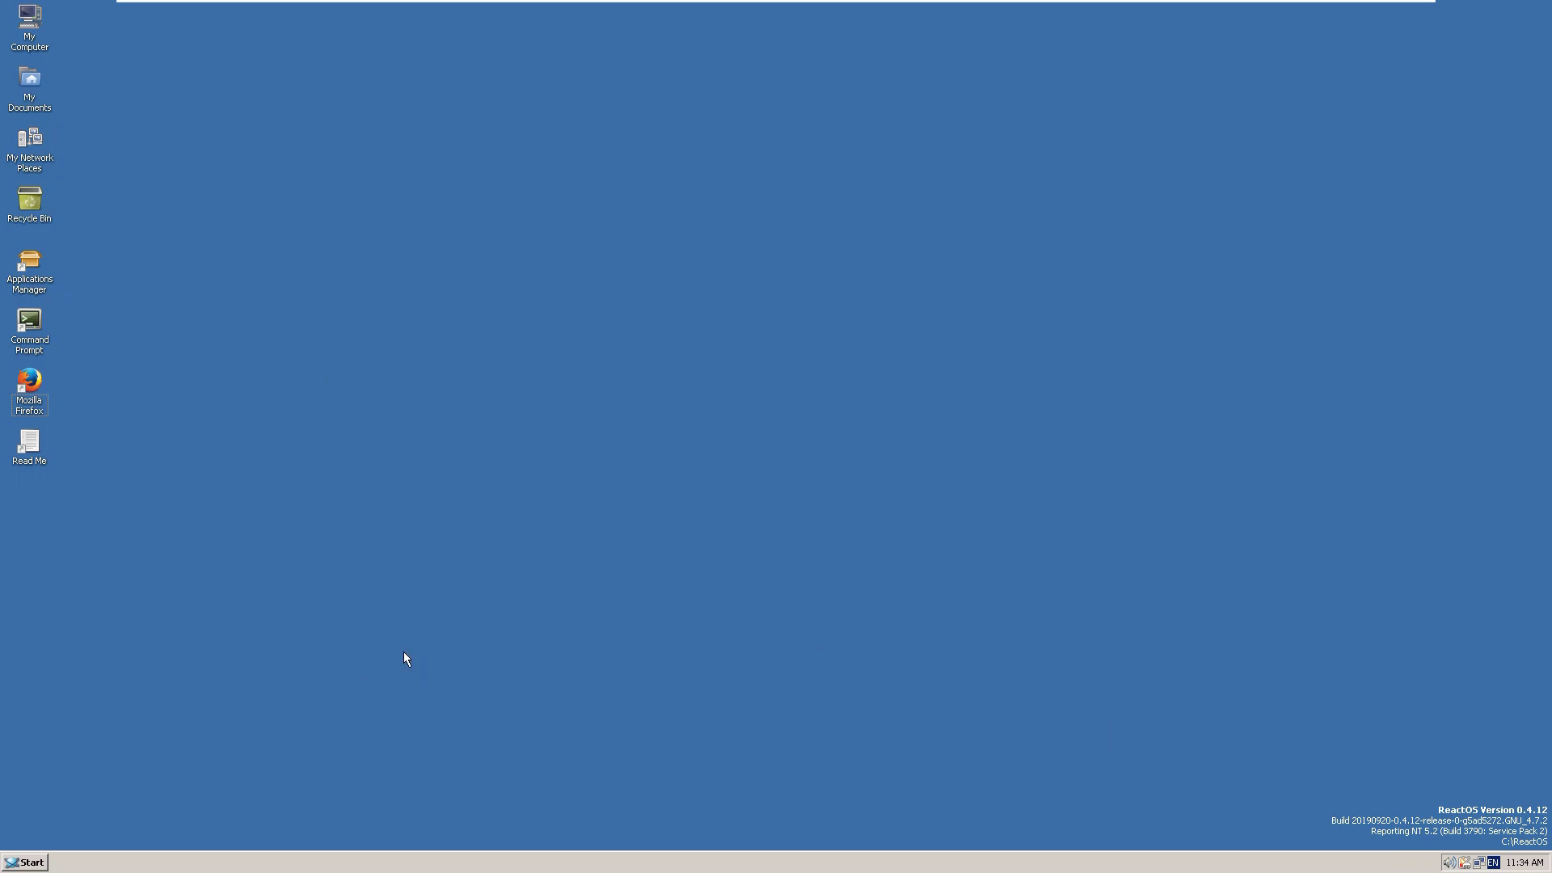
pyautogui.click(24, 861)
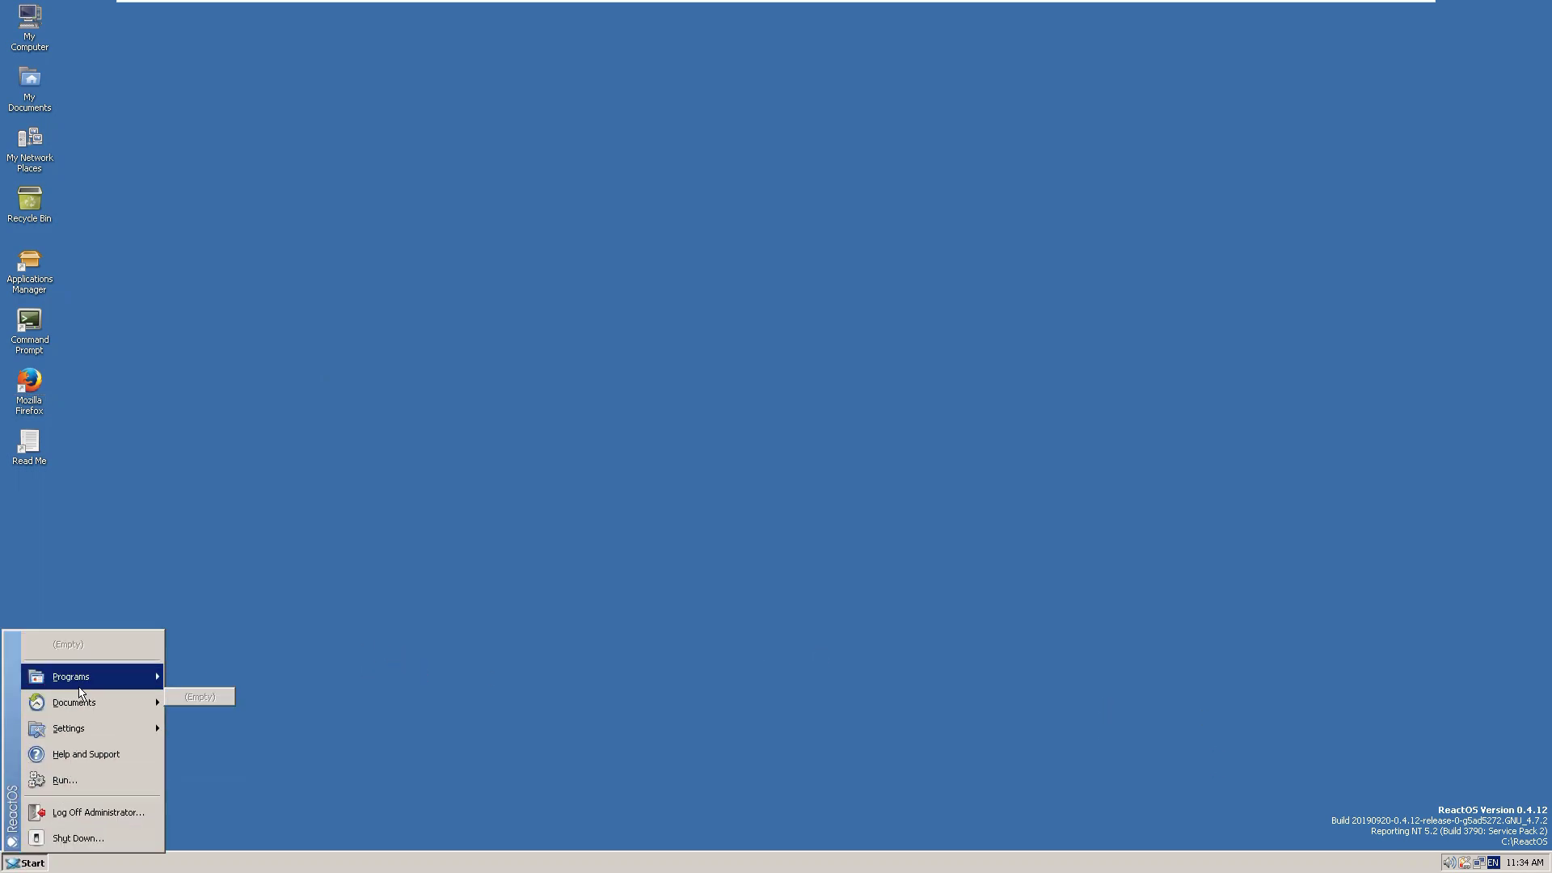
pyautogui.moveTo(84, 727)
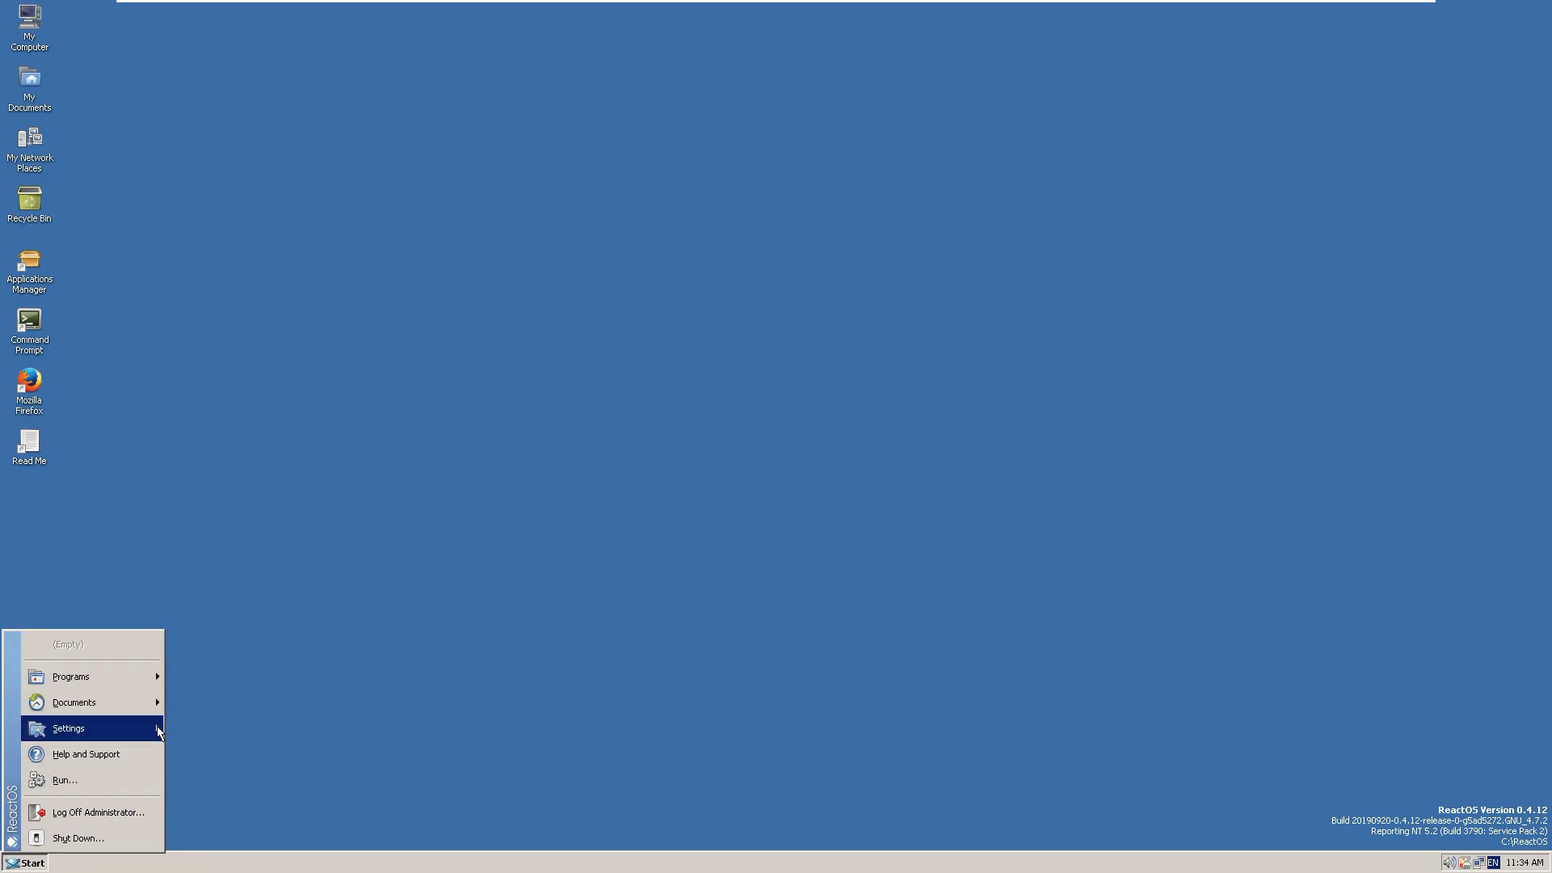
pyautogui.click(212, 722)
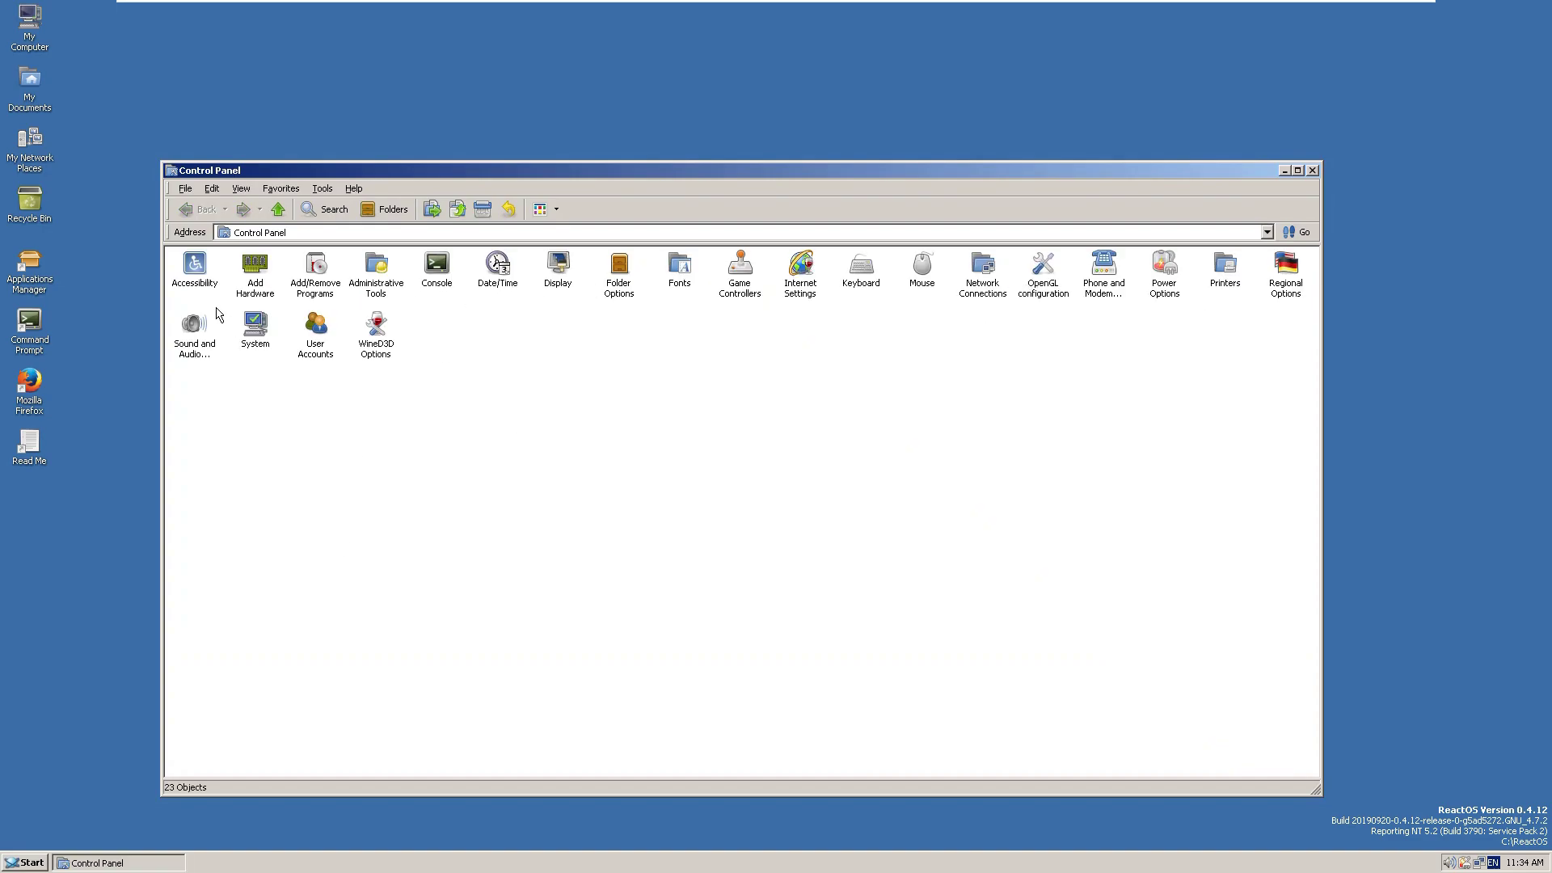
# Step: Check the screen area in the Display properties, and close the properties and the Control Panel
pyautogui.doubleClick(557, 267)
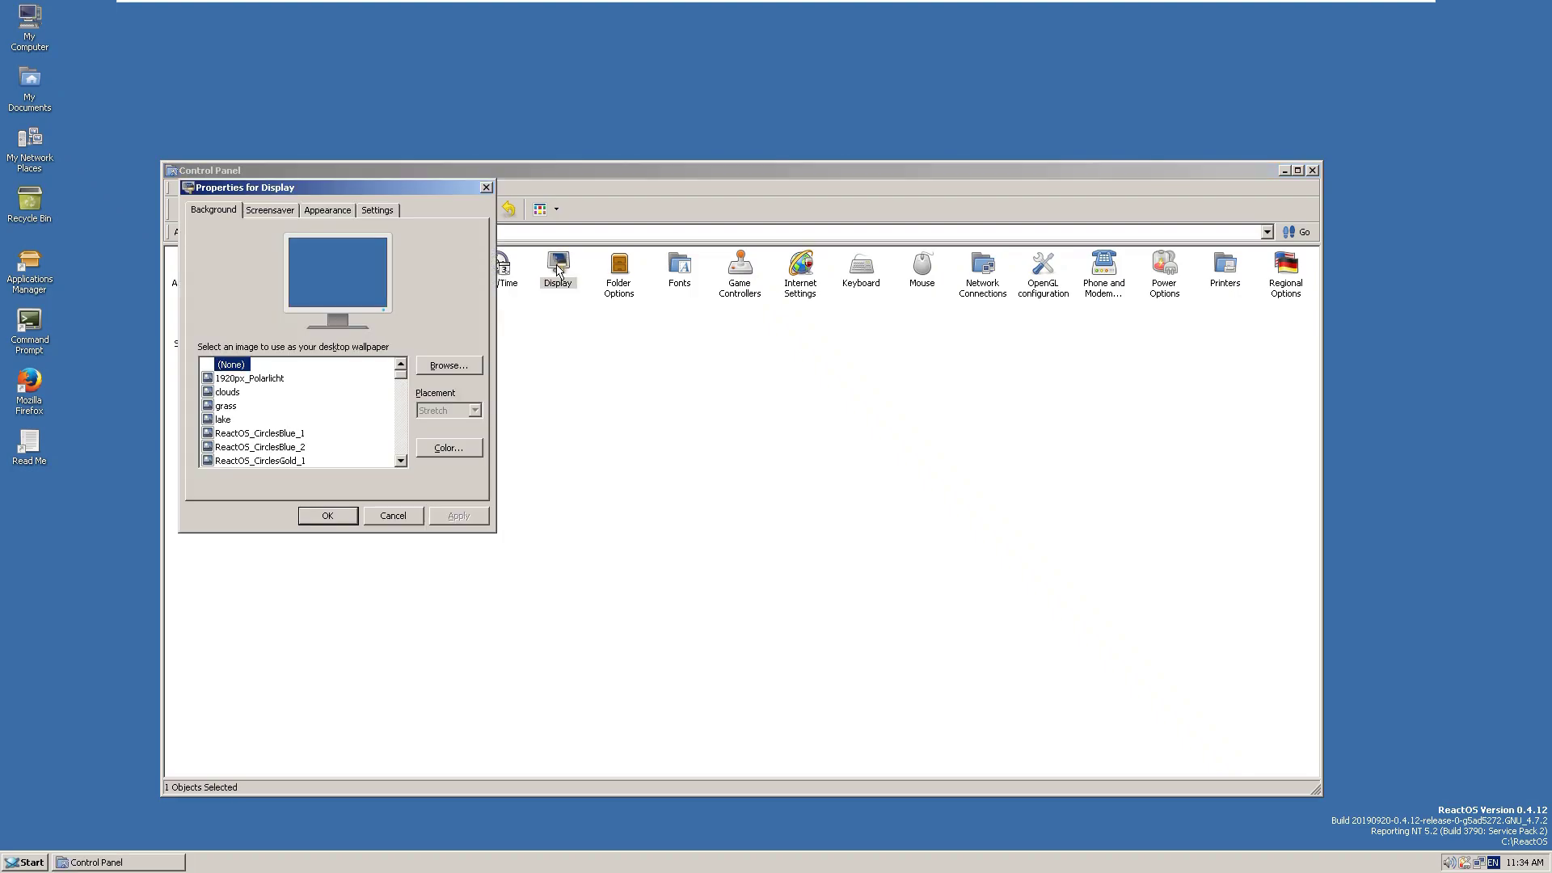
pyautogui.click(376, 212)
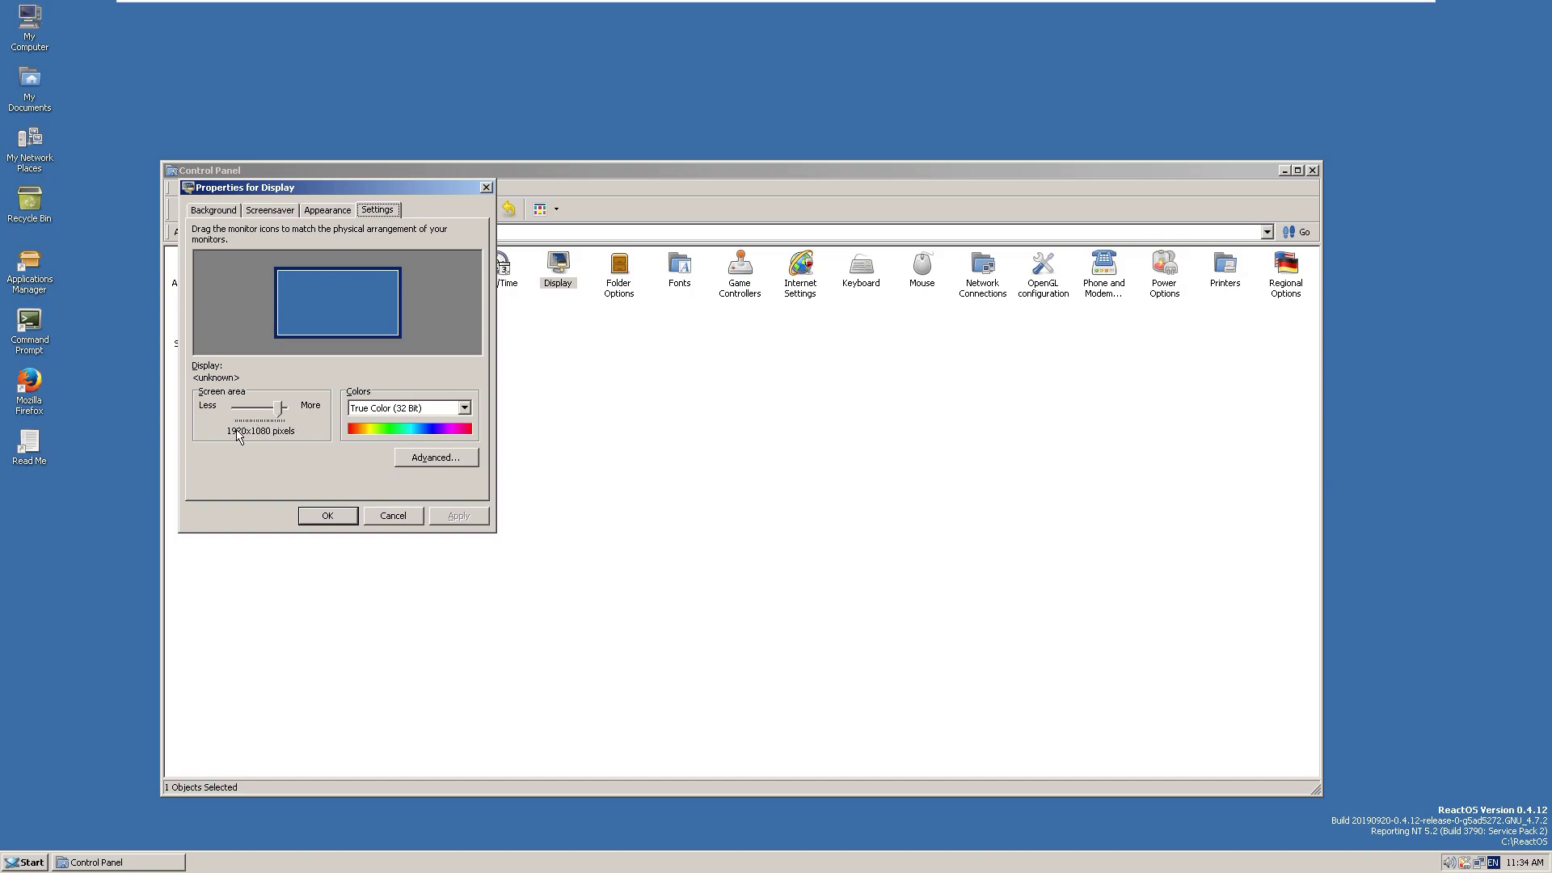
pyautogui.click(325, 518)
pyautogui.click(1312, 171)
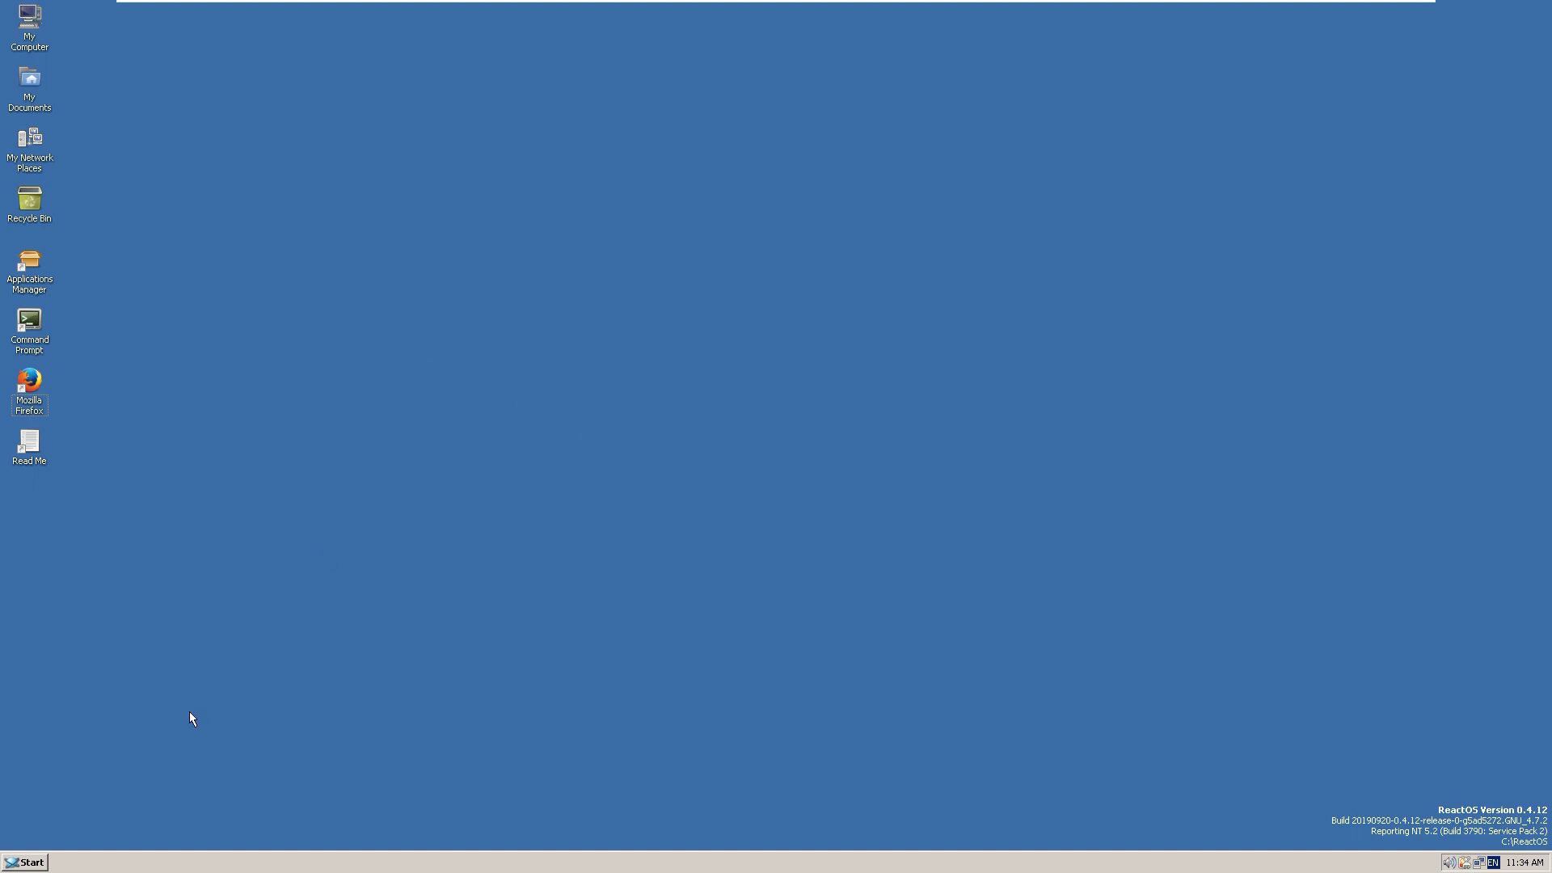
# Step: Review the Hardware, Advanced and General information in My Computer's system properties, and close the dialog
pyautogui.rightClick(43, 47)
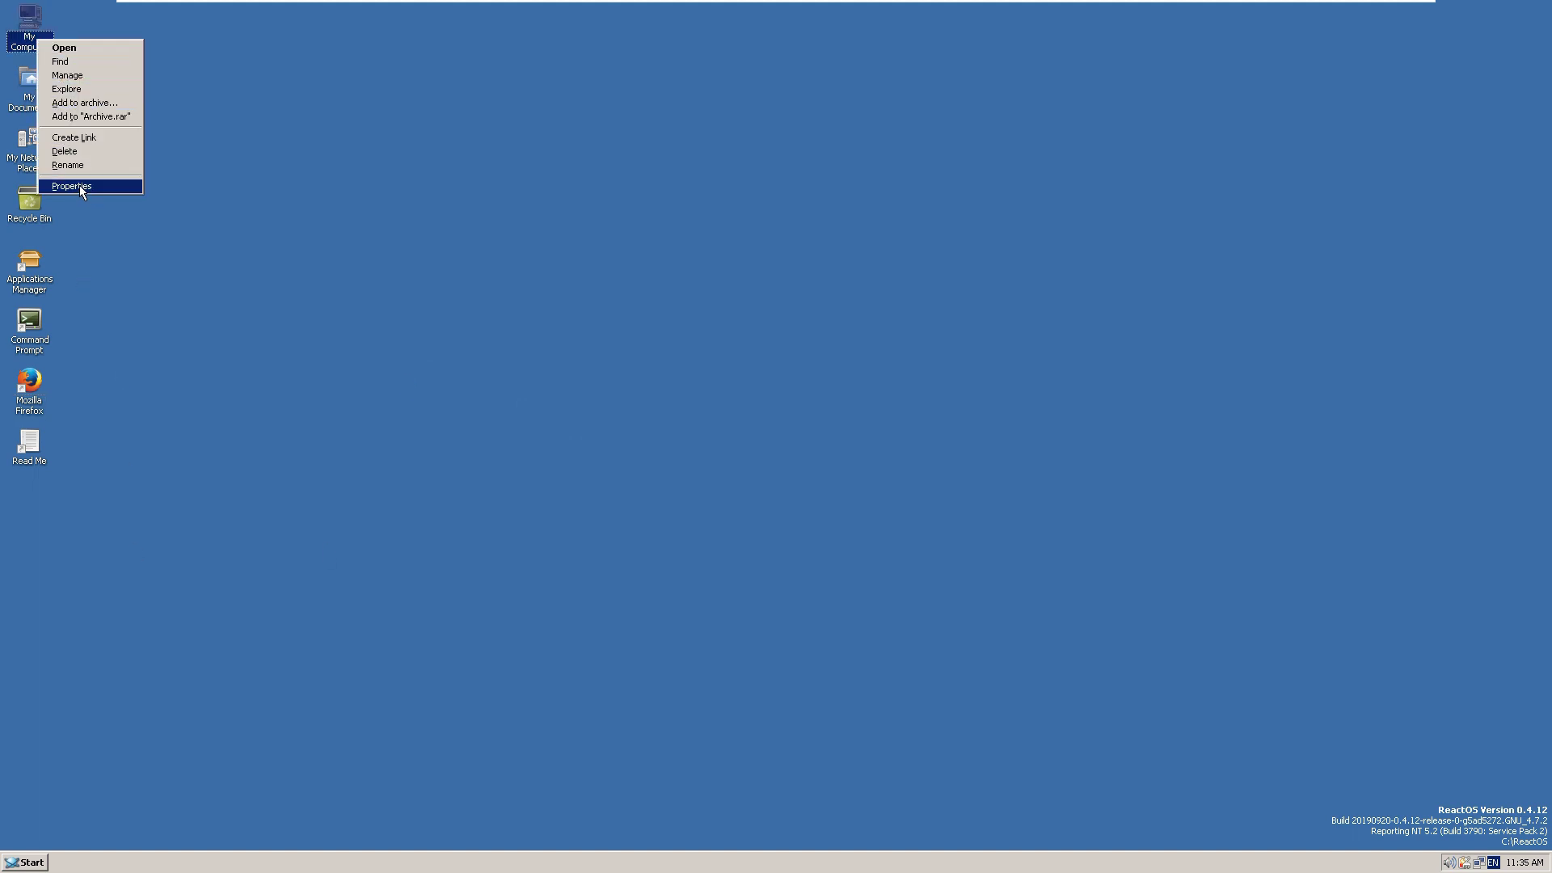
pyautogui.click(255, 216)
pyautogui.click(346, 227)
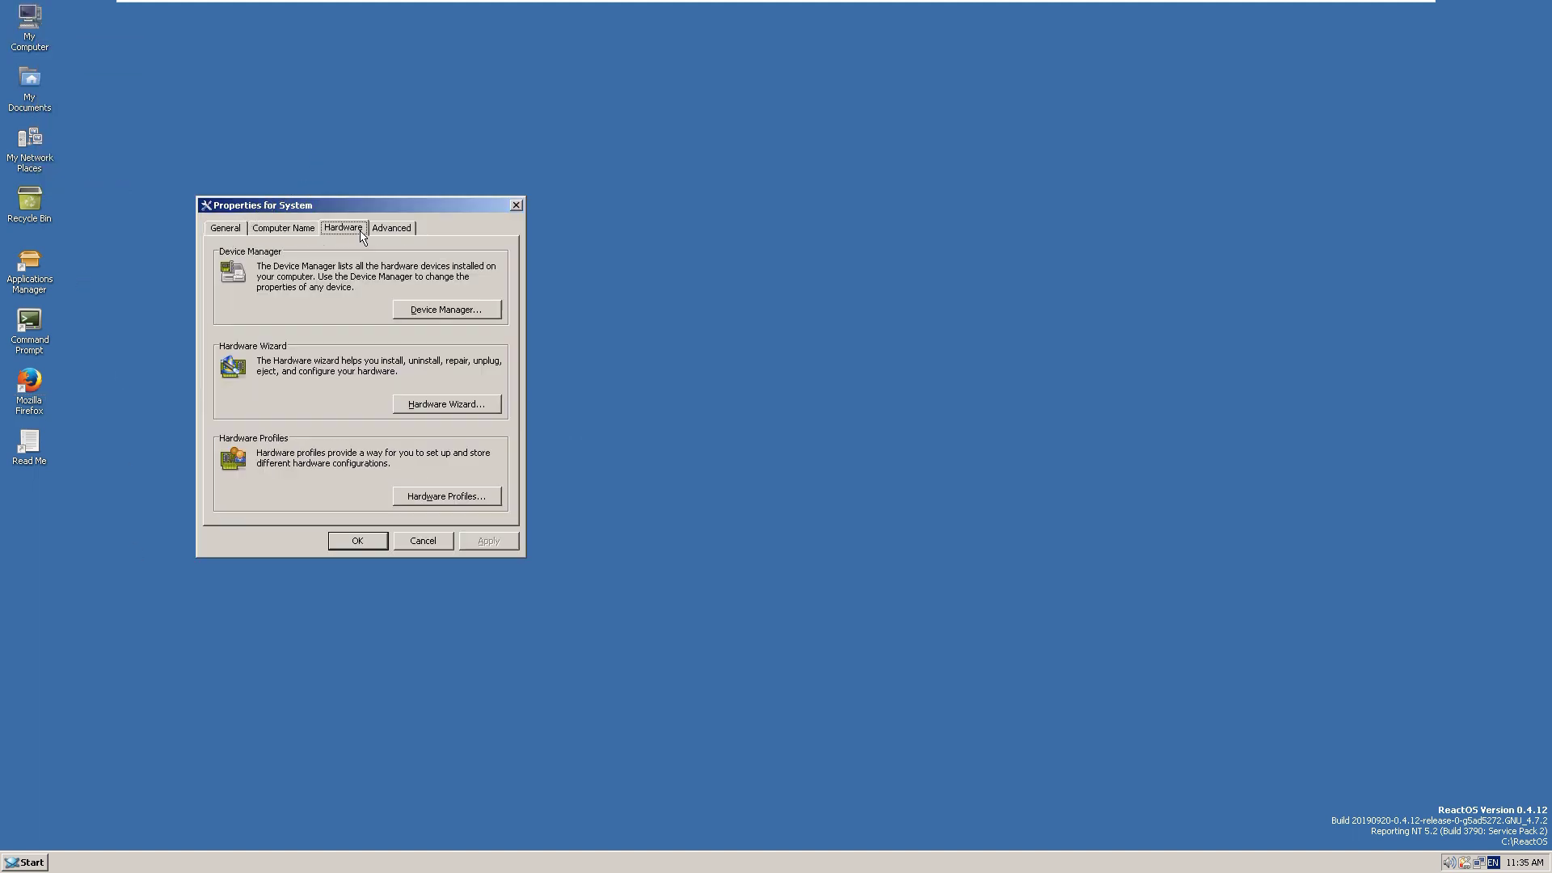
pyautogui.click(396, 228)
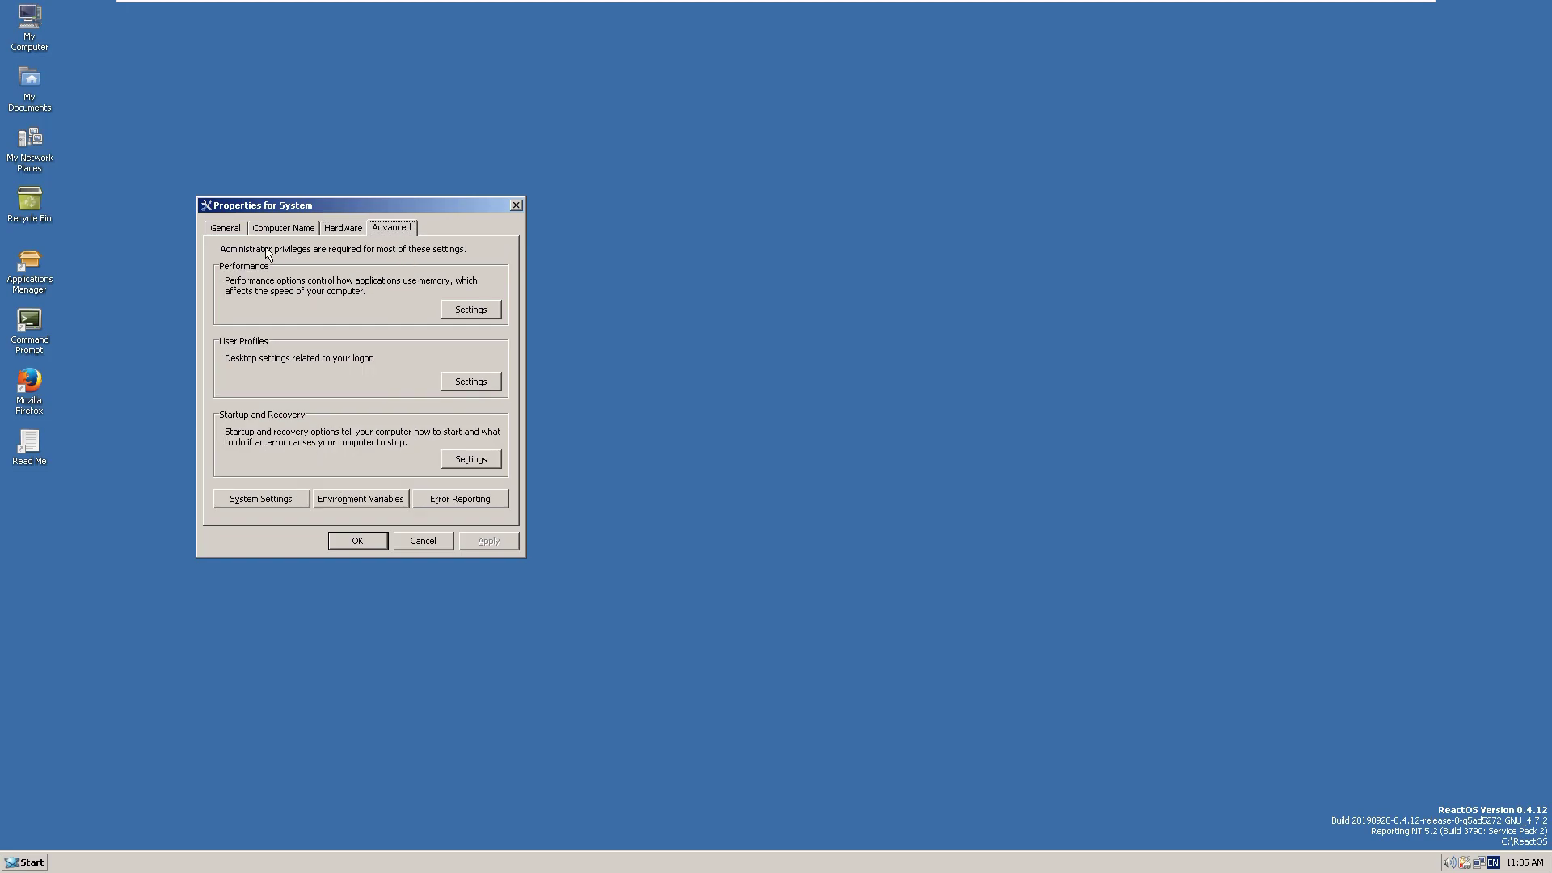
pyautogui.click(220, 232)
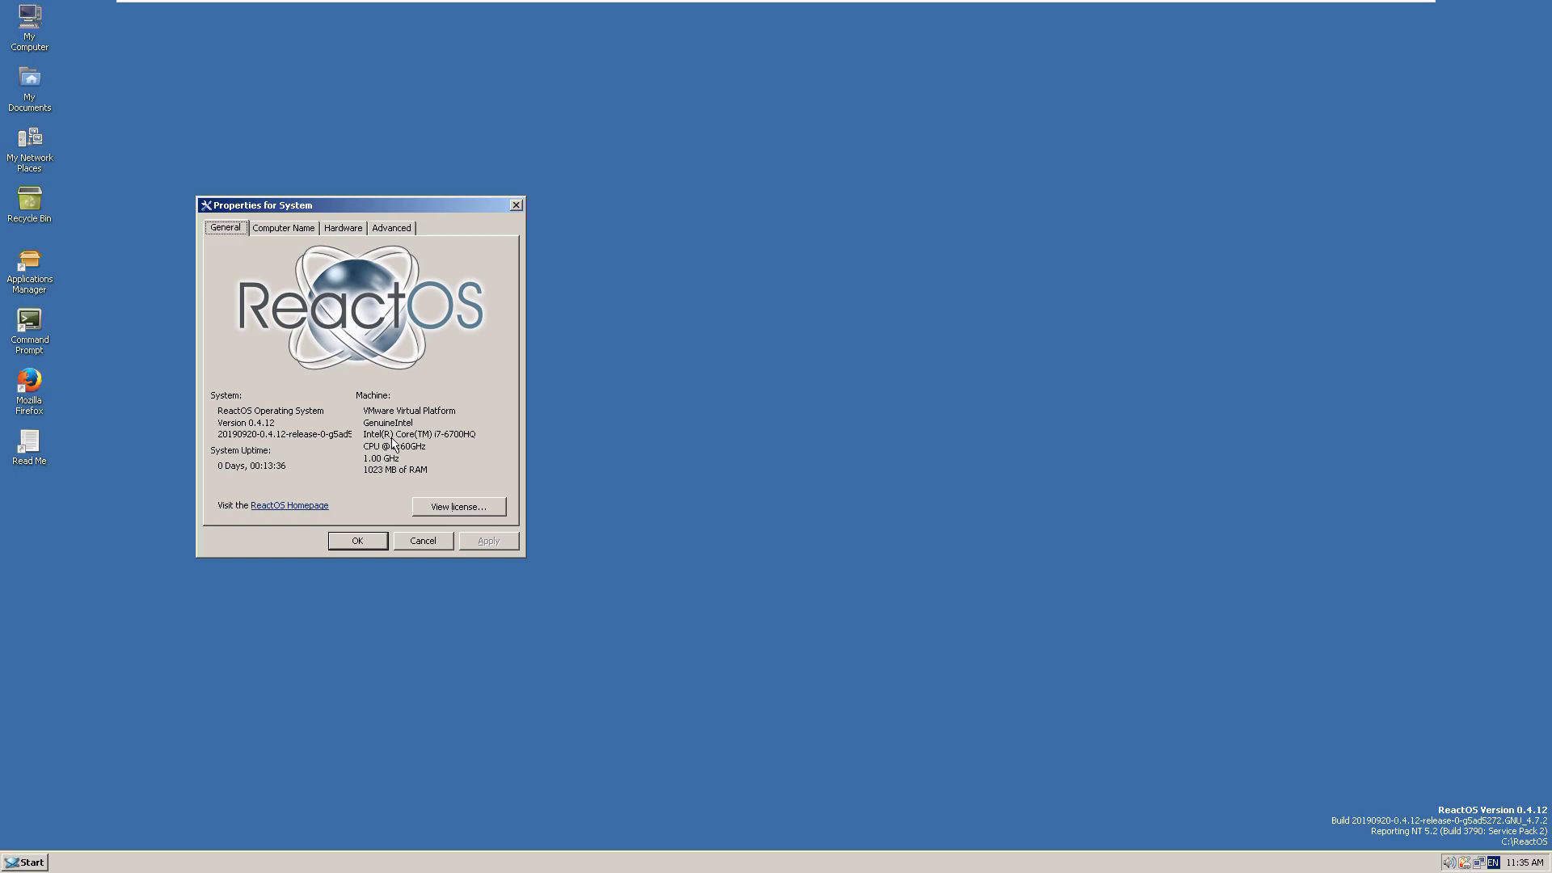
pyautogui.click(352, 545)
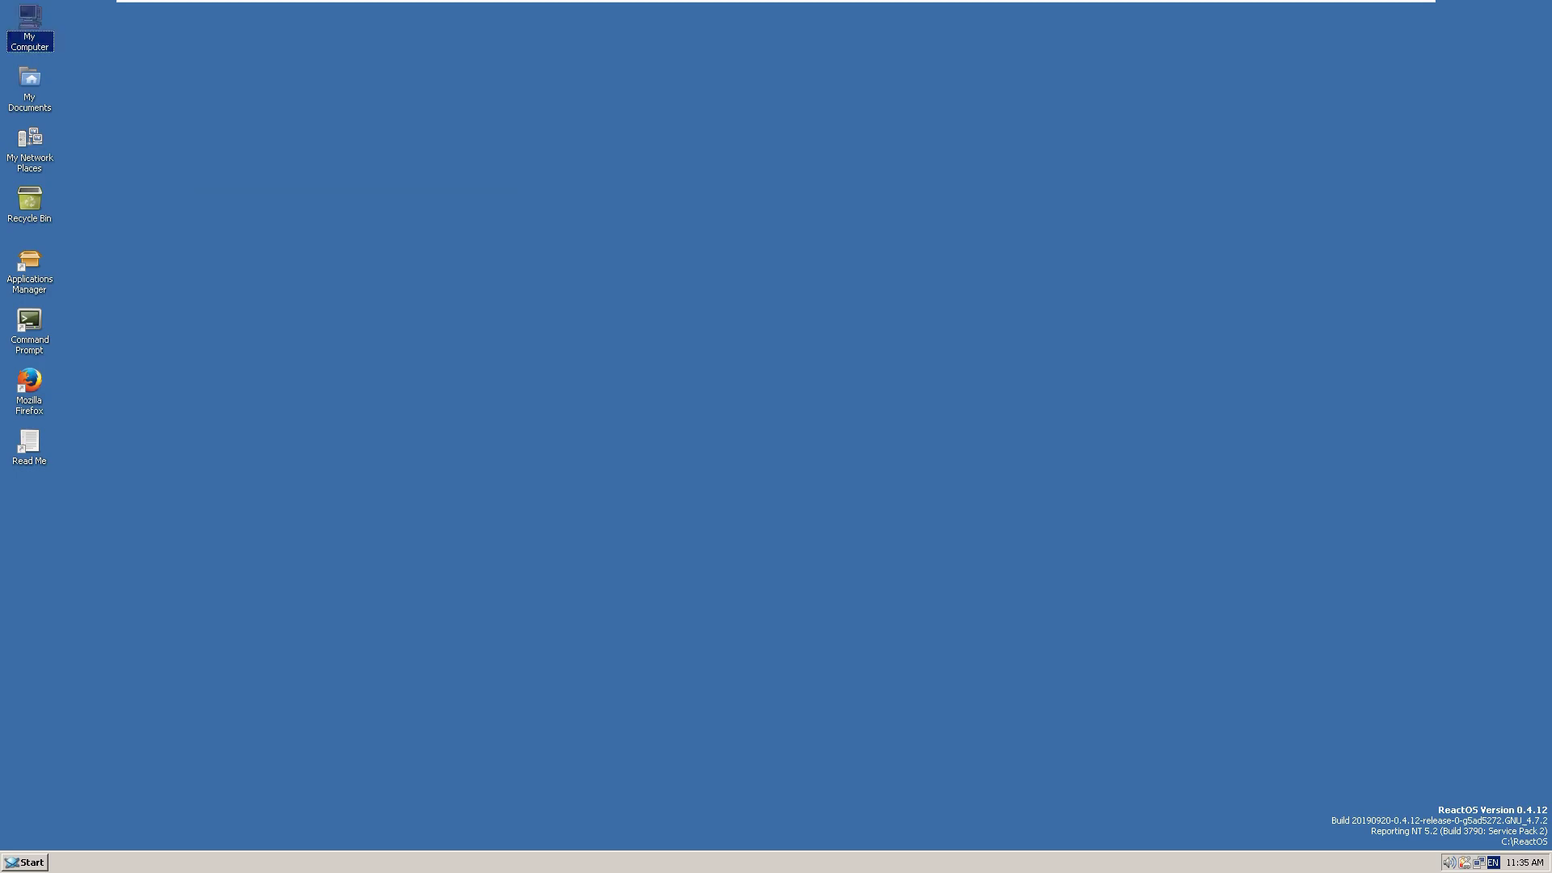
pyautogui.click(79, 142)
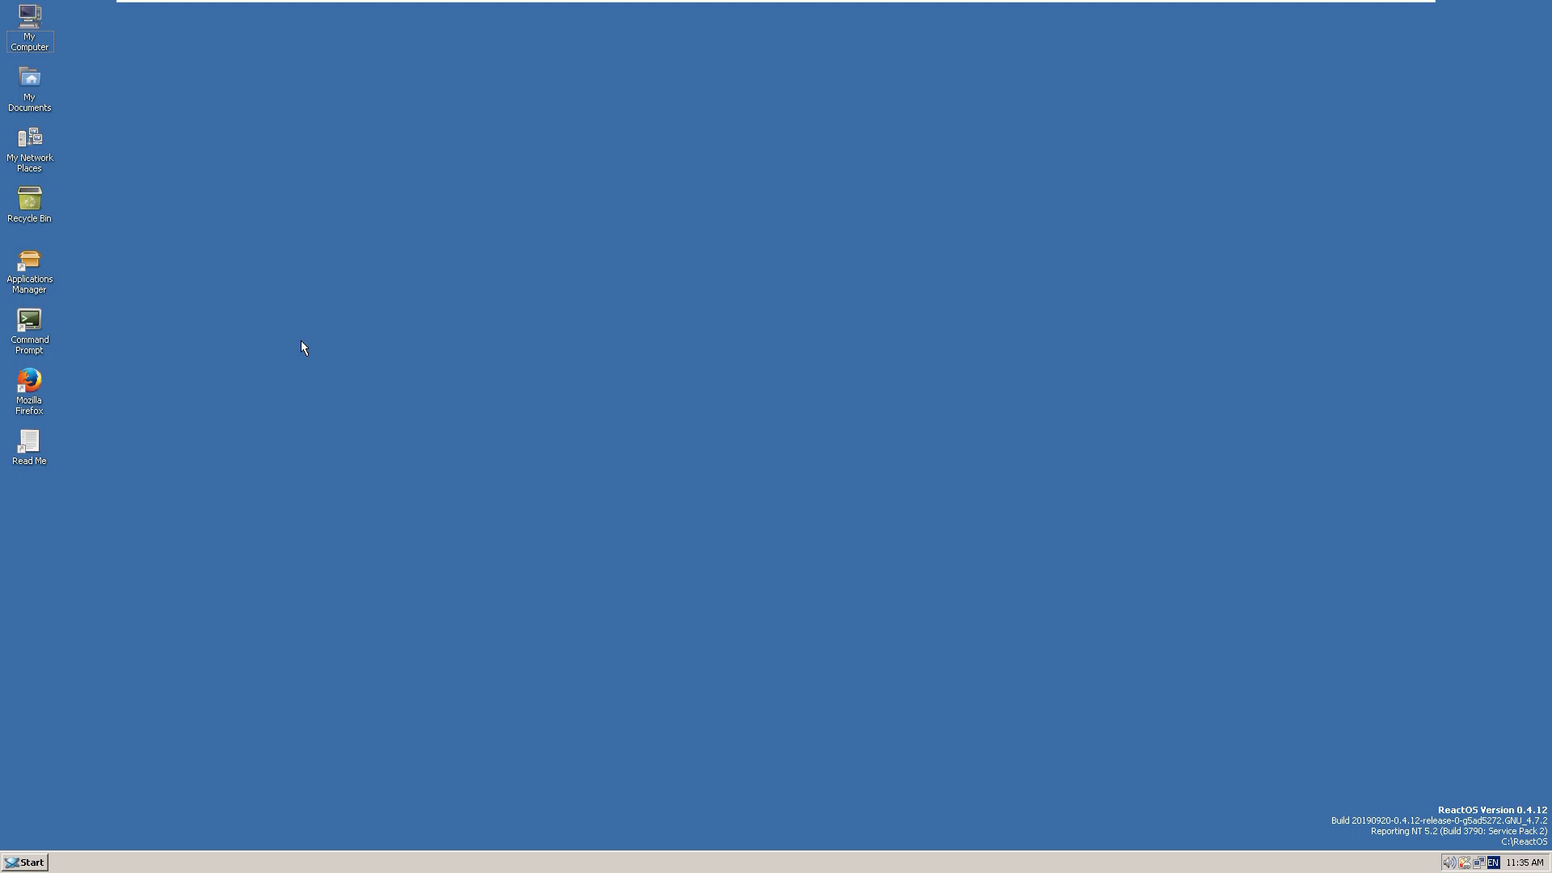
# Step: Look through the installed program groups, including Administrative Tools and the Communications, System Tools and Accessibility groups in Accessories
pyautogui.click(31, 862)
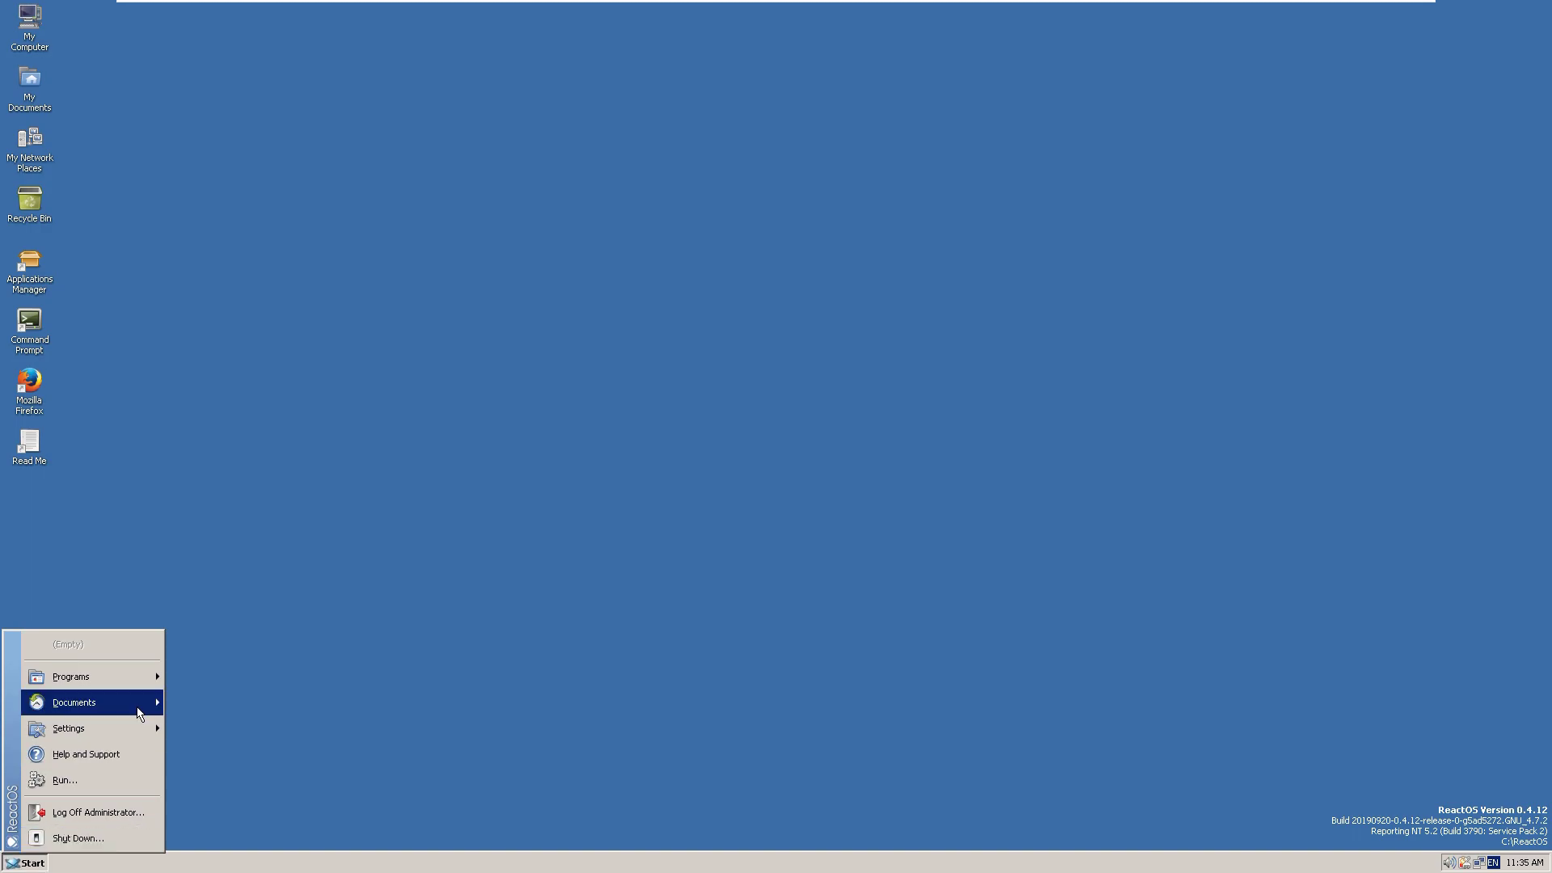
pyautogui.click(262, 613)
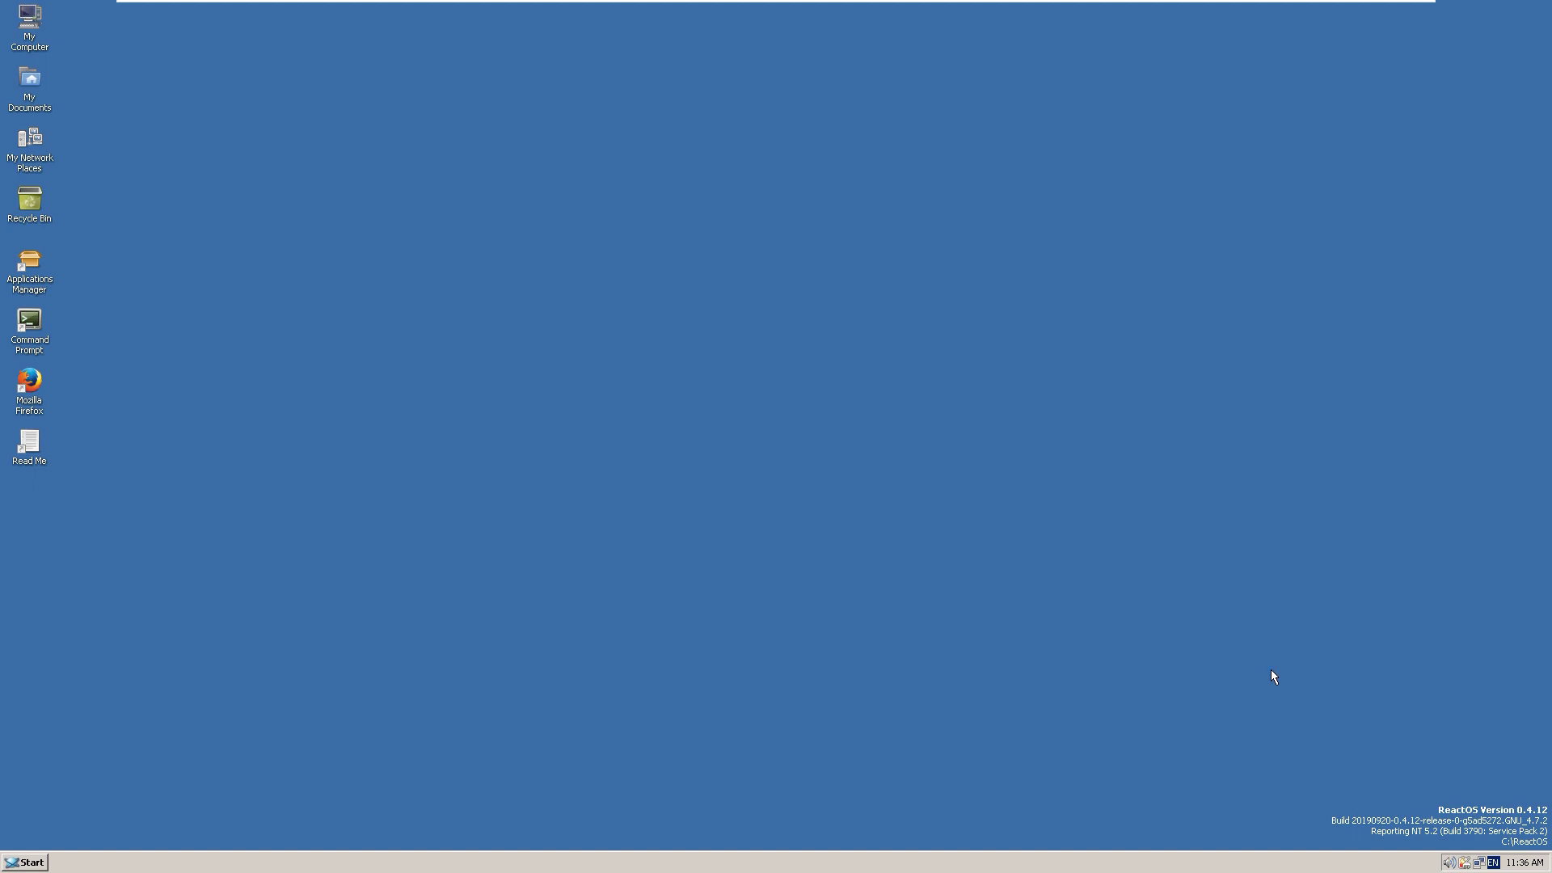
pyautogui.click(42, 861)
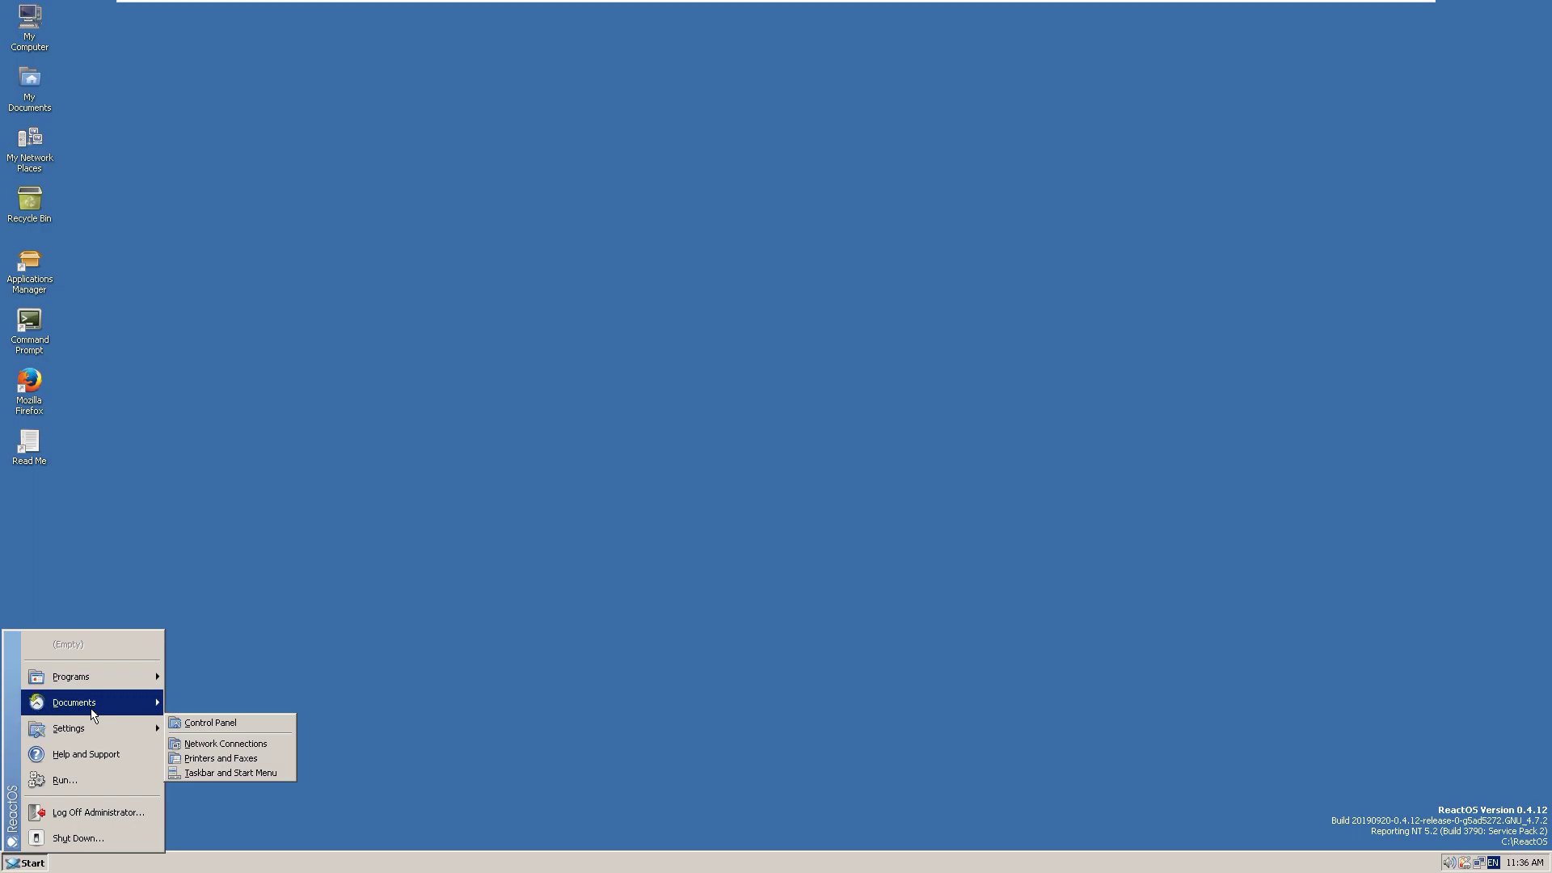
pyautogui.moveTo(111, 678)
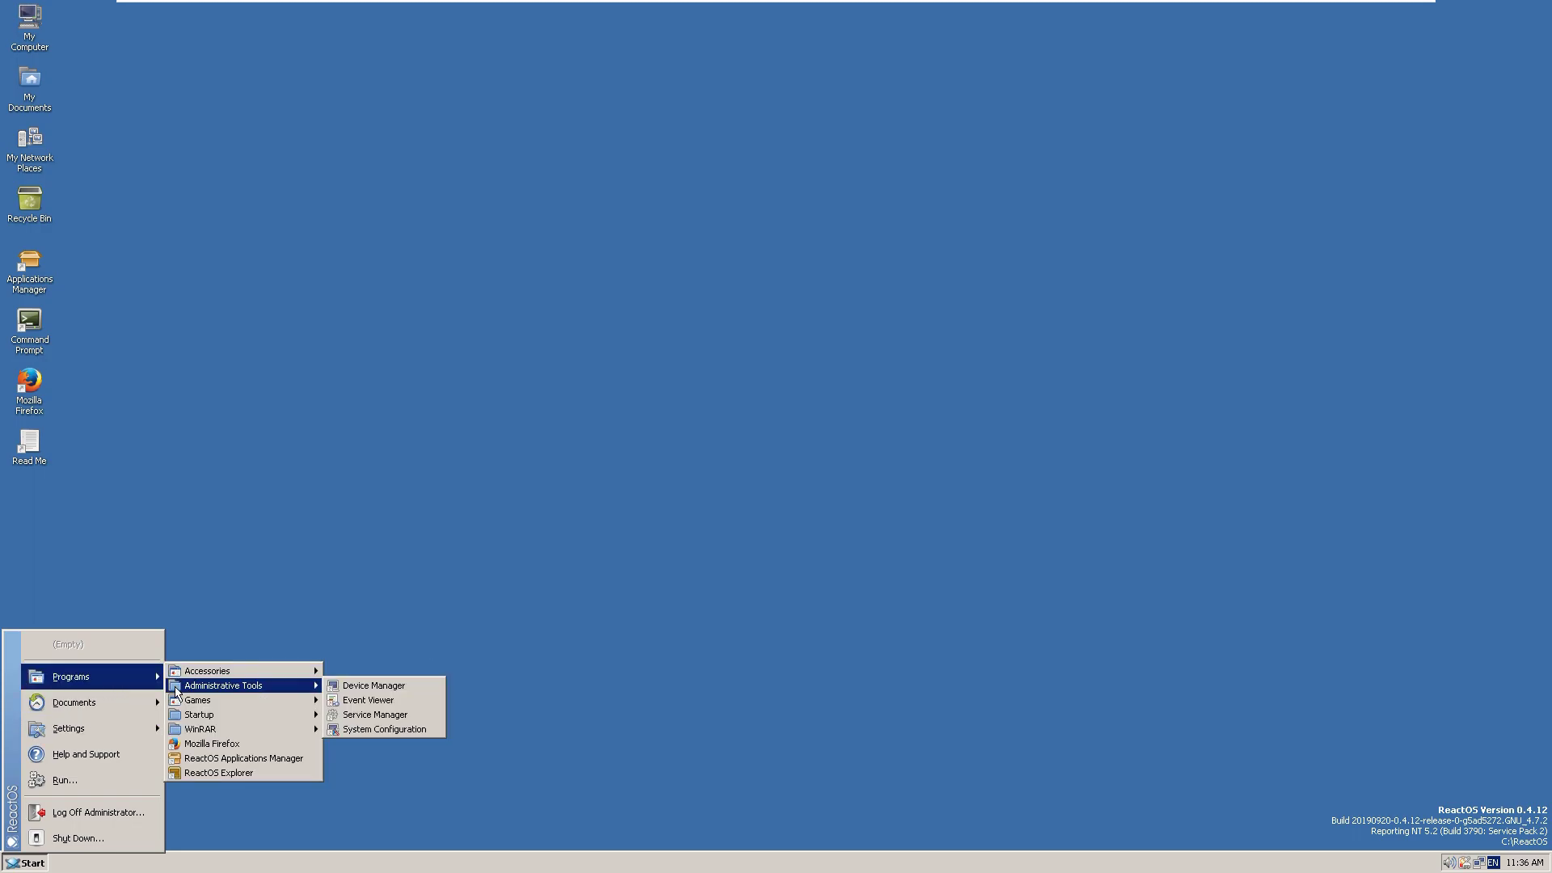
pyautogui.moveTo(237, 674)
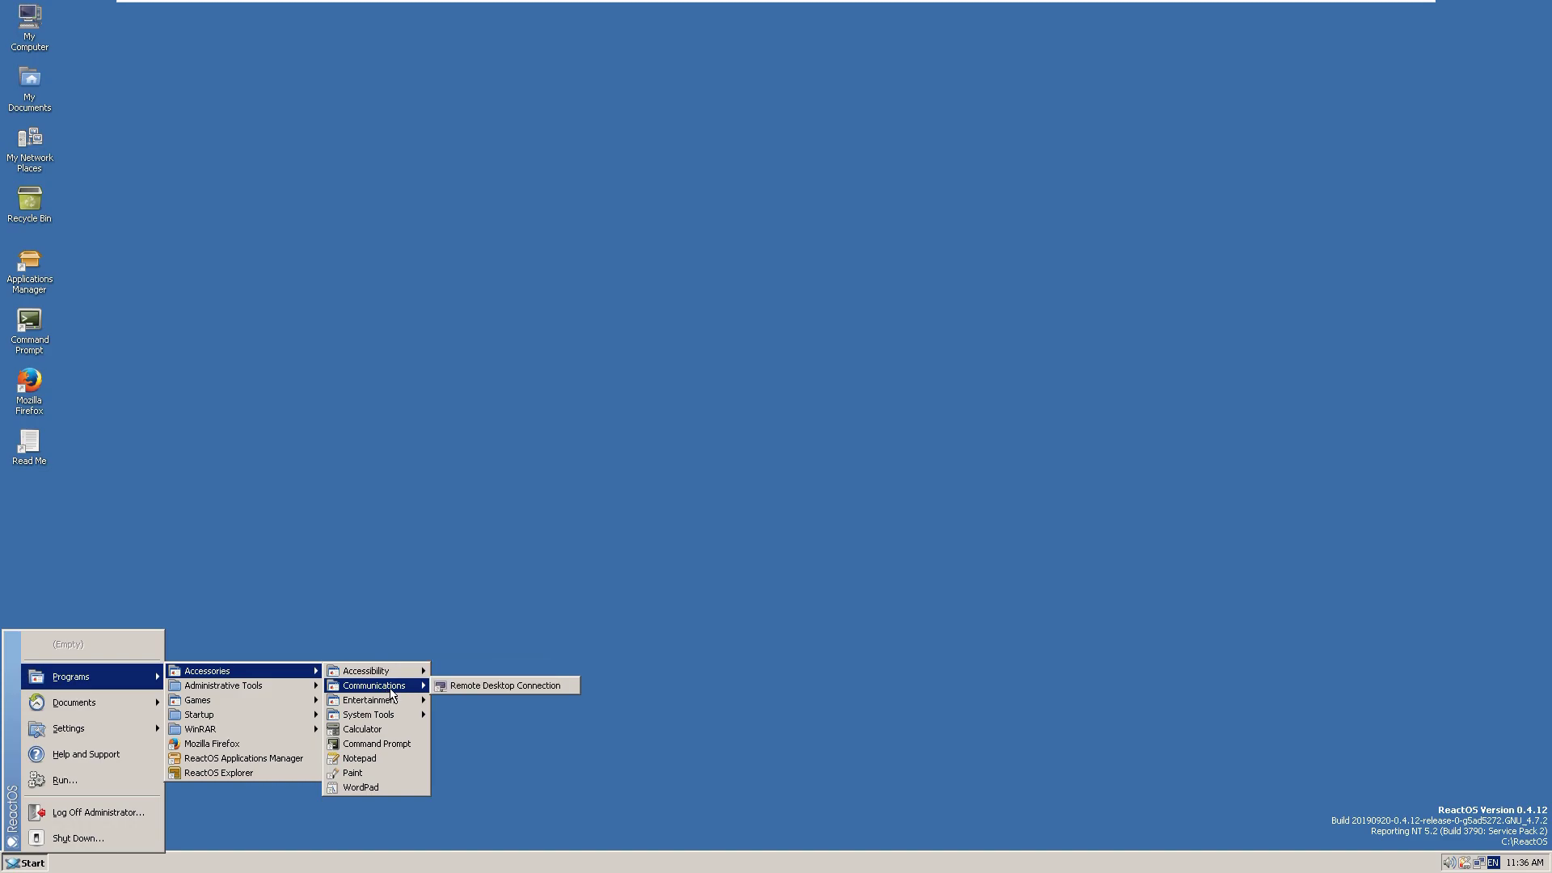
pyautogui.moveTo(395, 702)
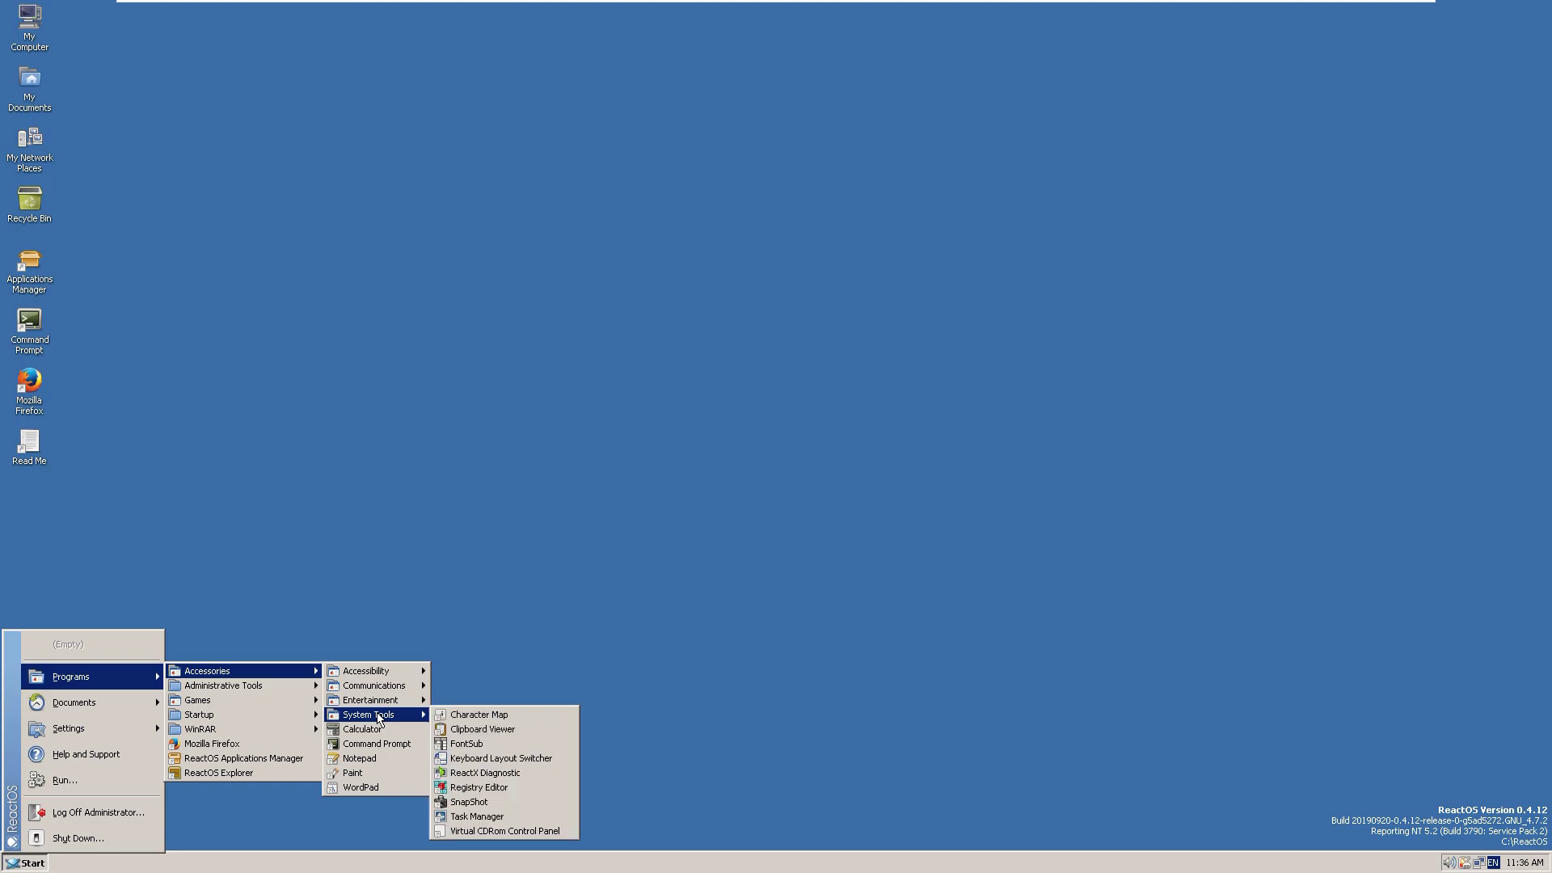
pyautogui.moveTo(396, 671)
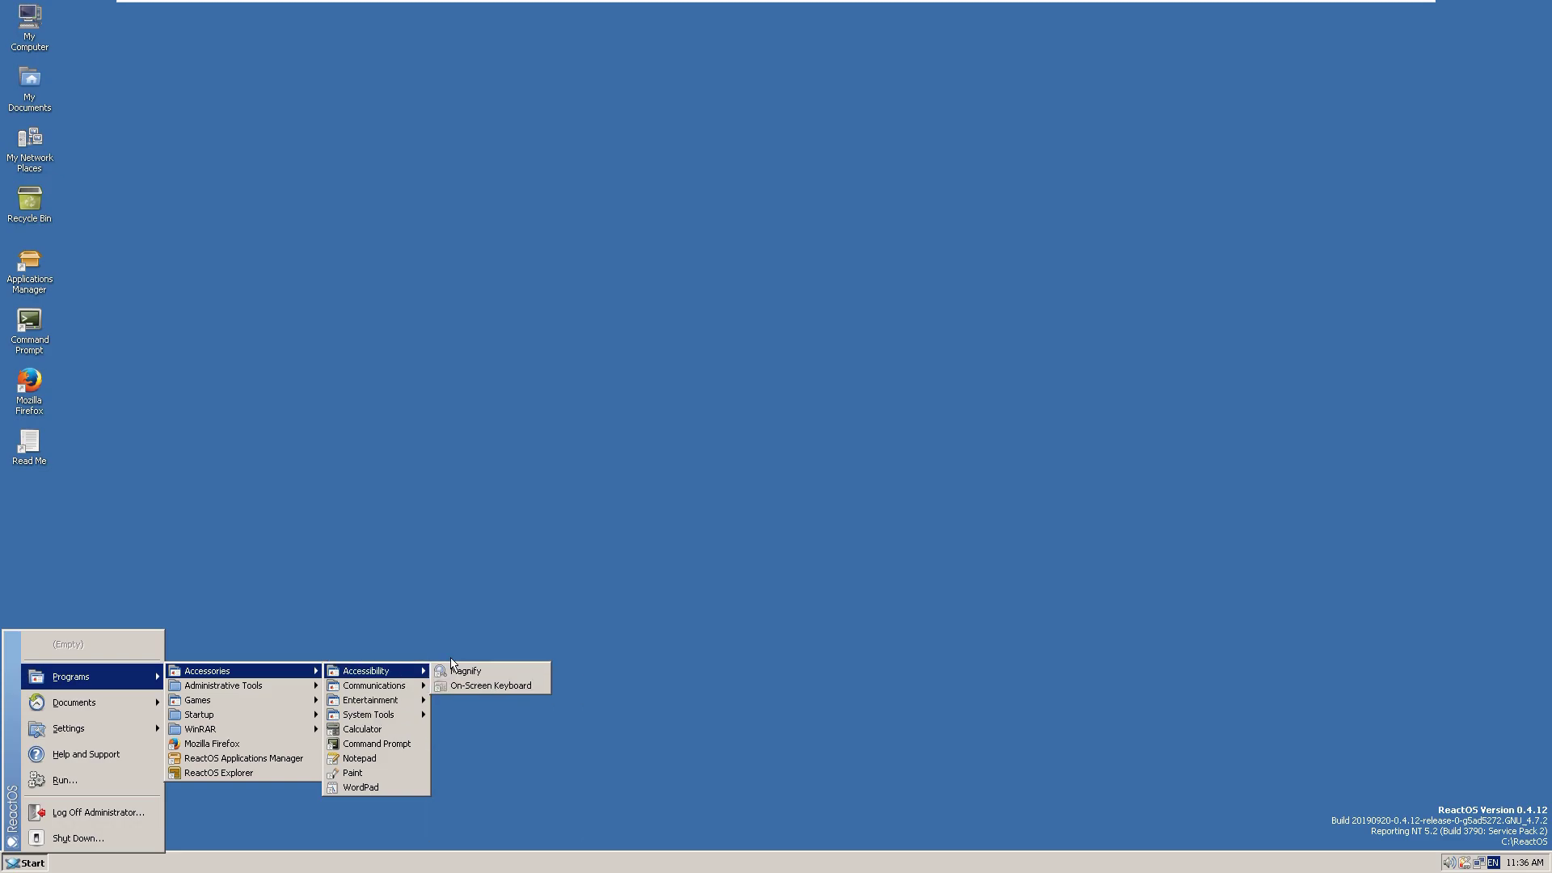
pyautogui.click(477, 633)
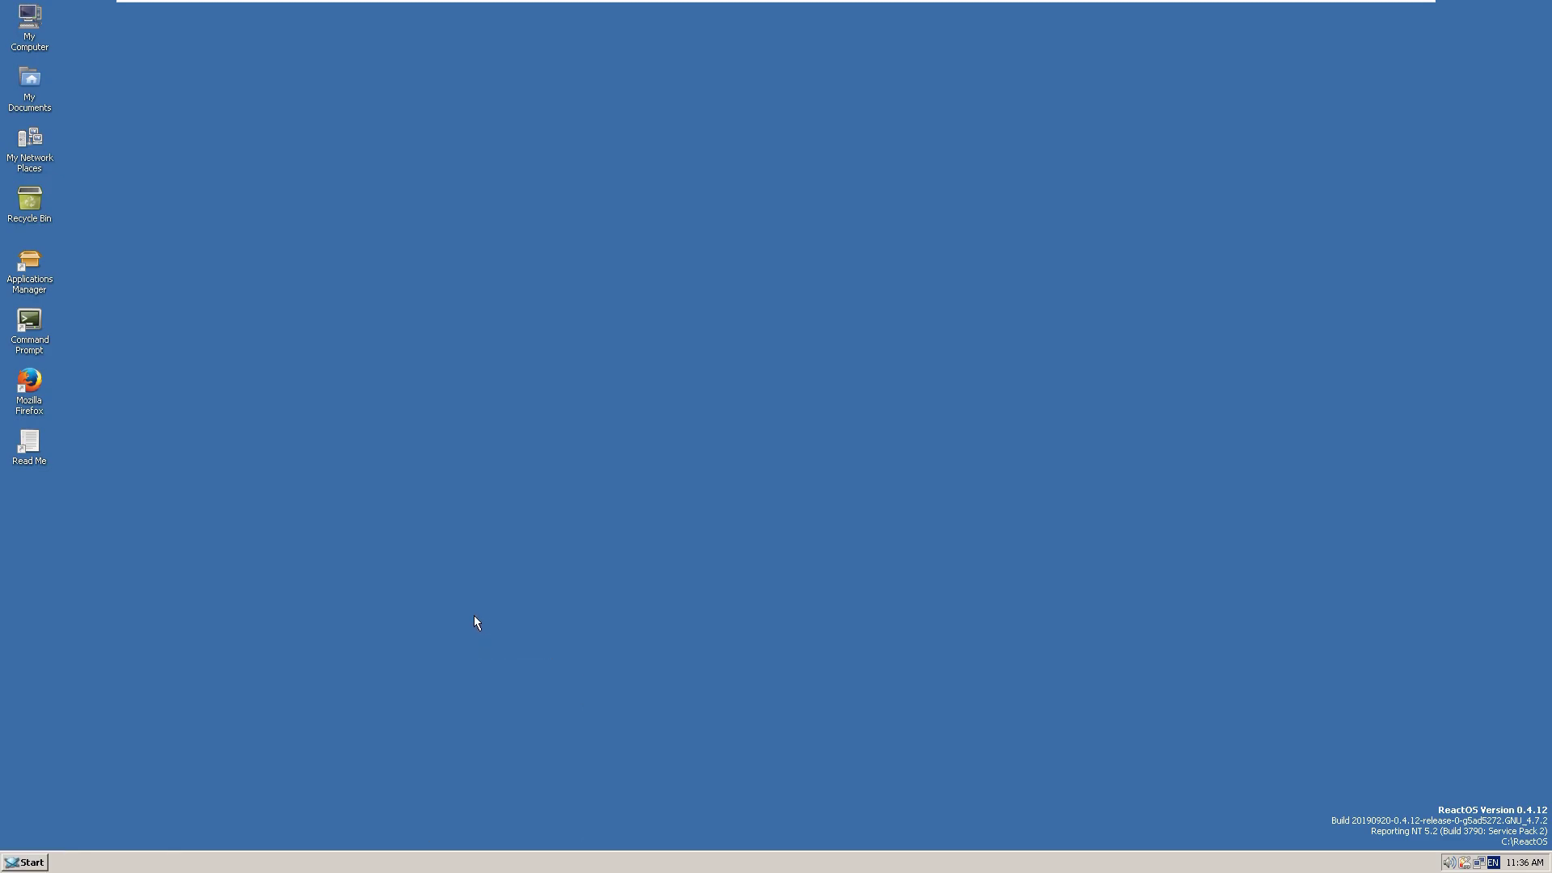